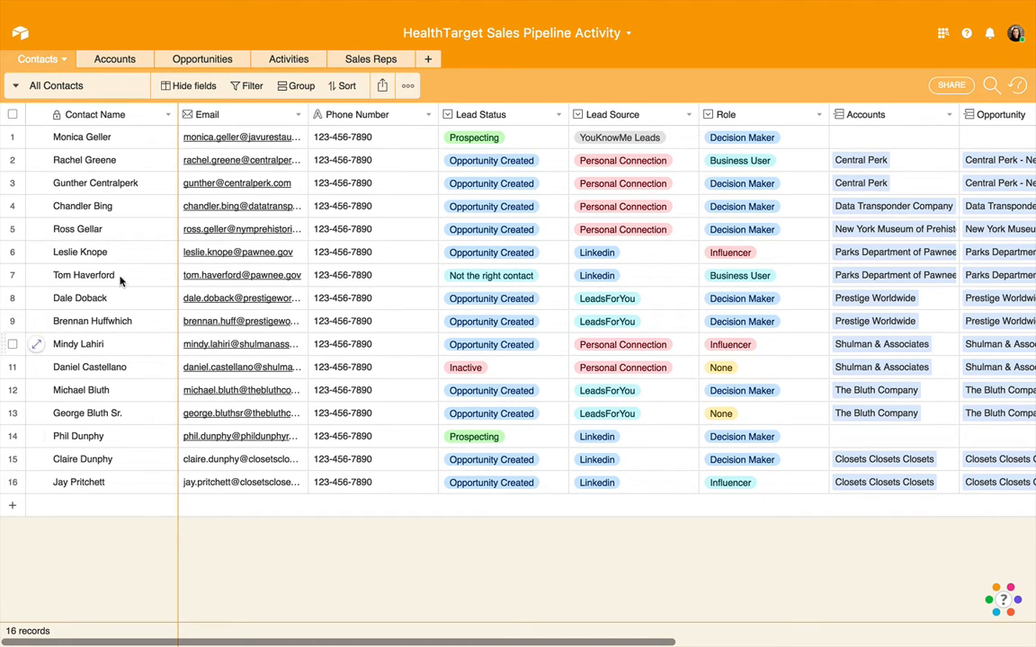
Step: Open the Accounts table and examine the opportunities linked to The Bluth Company
{"action": "left_click", "coordinate": [107, 66]}
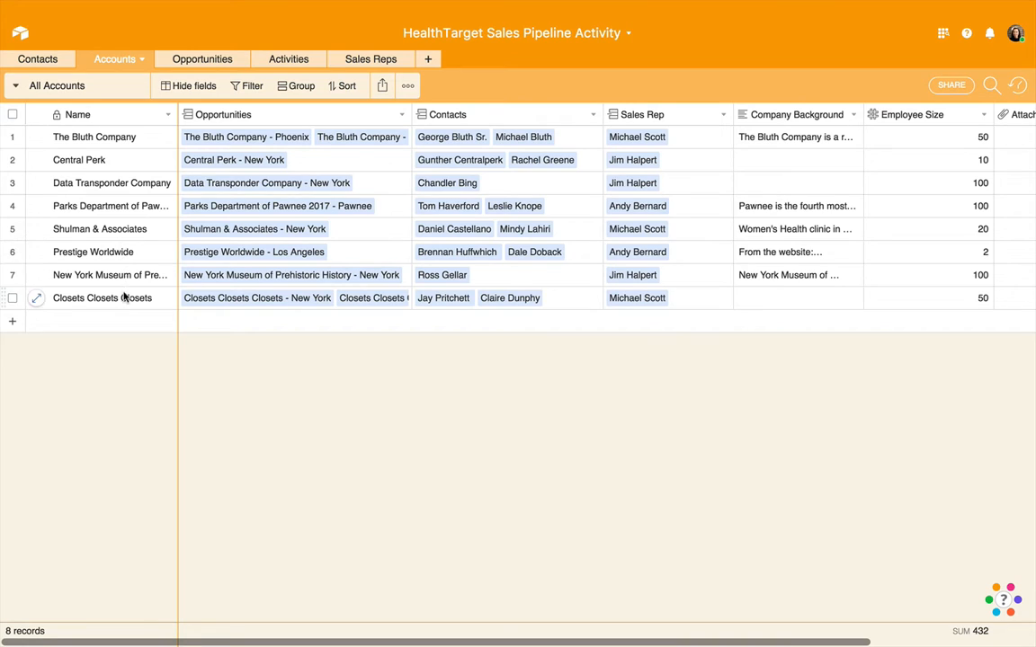
{"action": "left_click", "coordinate": [89, 141]}
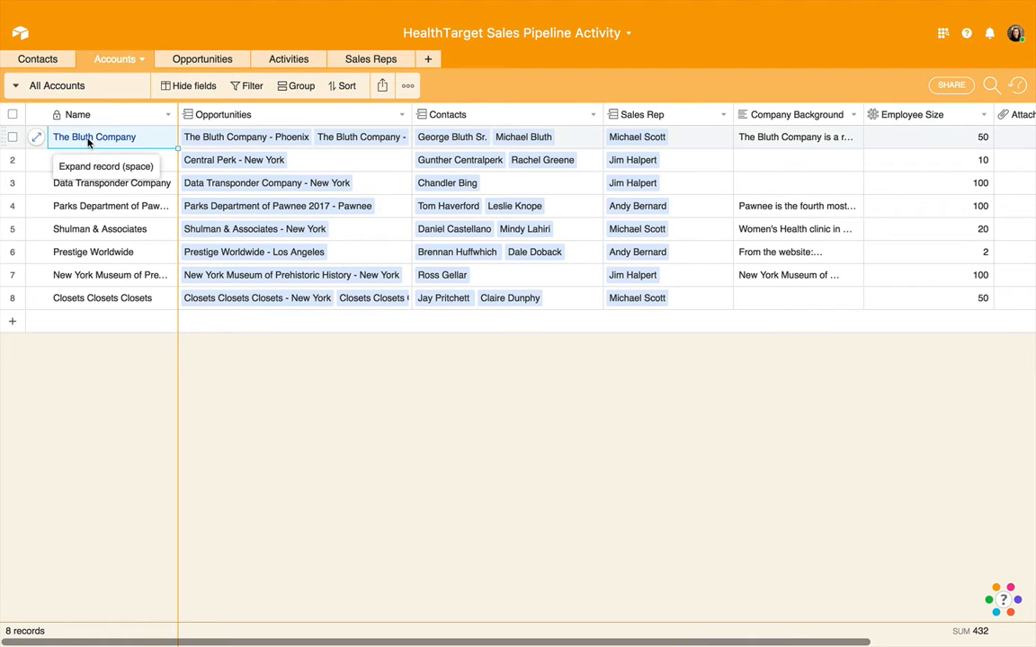
{"action": "left_click", "coordinate": [250, 138]}
{"action": "left_click", "coordinate": [250, 139]}
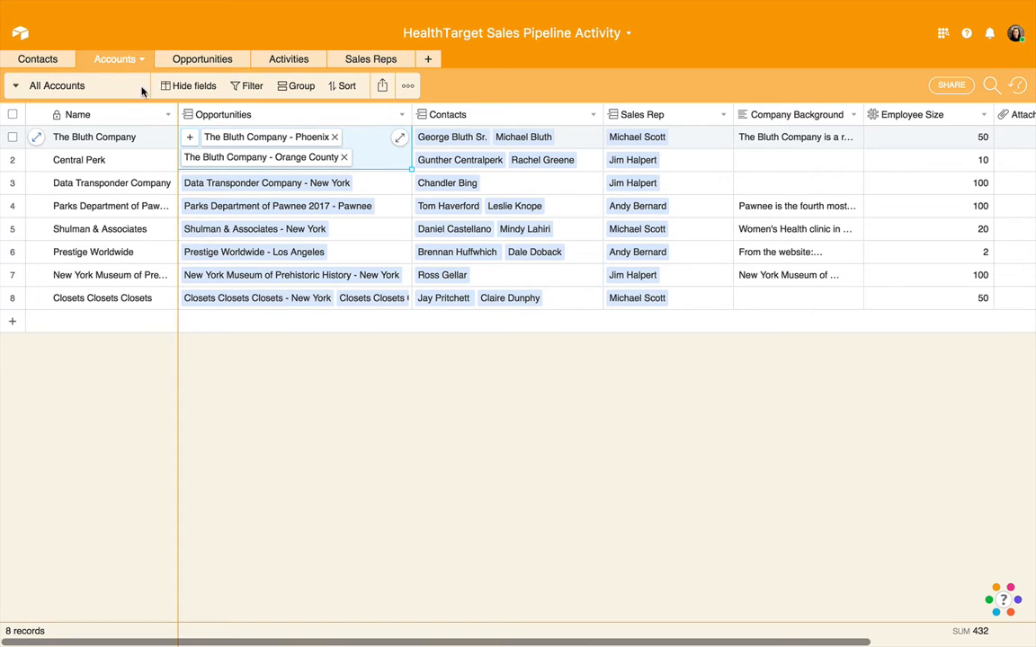
Step: Open the Opportunities table and examine the contact and account linked to The Bluth Company - Orange County
{"action": "left_click", "coordinate": [182, 63]}
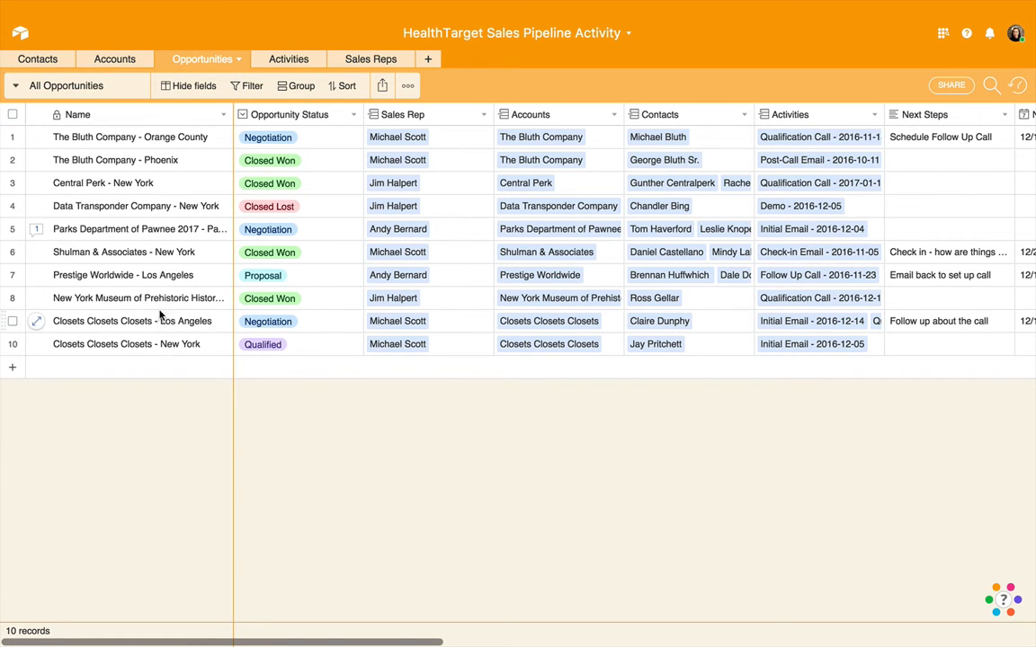
{"action": "left_click", "coordinate": [691, 137]}
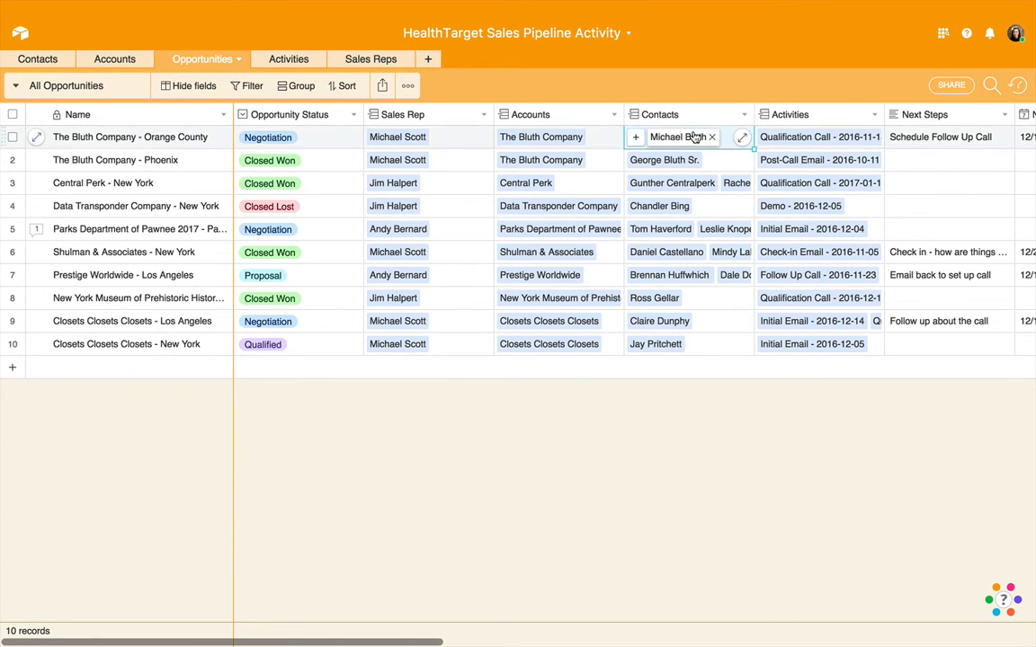
{"action": "left_click", "coordinate": [578, 138]}
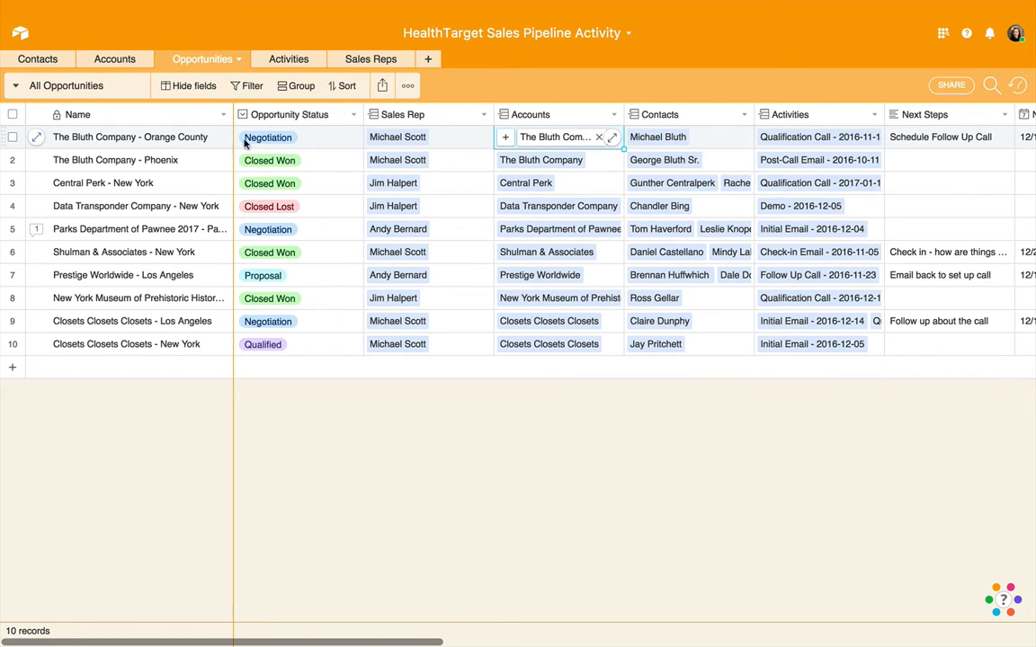
{"action": "left_click", "coordinate": [186, 144]}
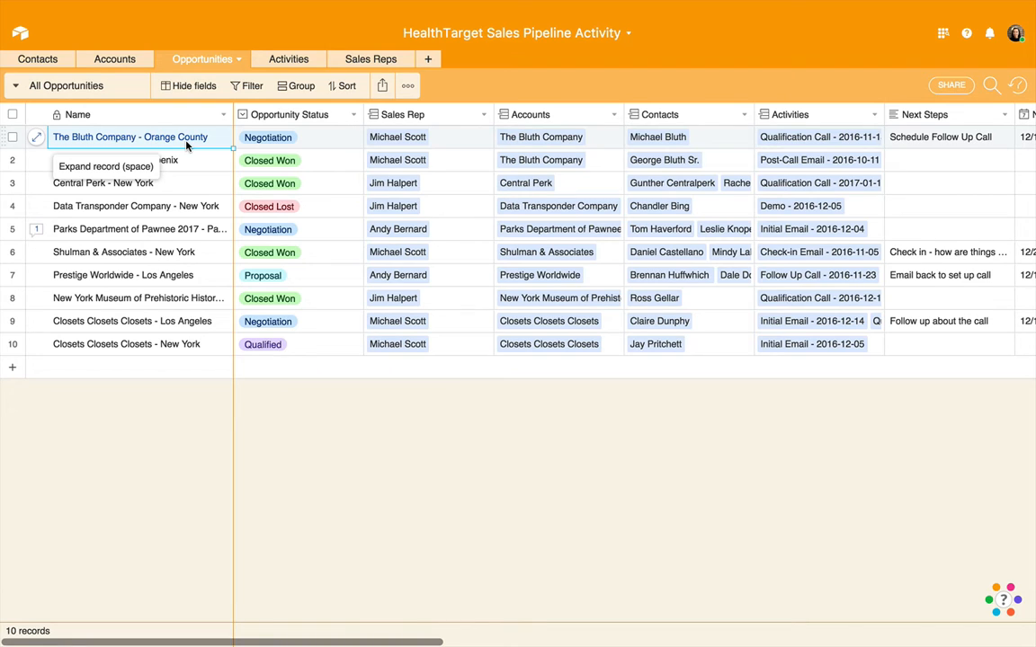
Step: Review the Activities table, and in the Sales Reps table examine the quota, opportunity, account and activity fields
{"action": "left_click", "coordinate": [278, 62]}
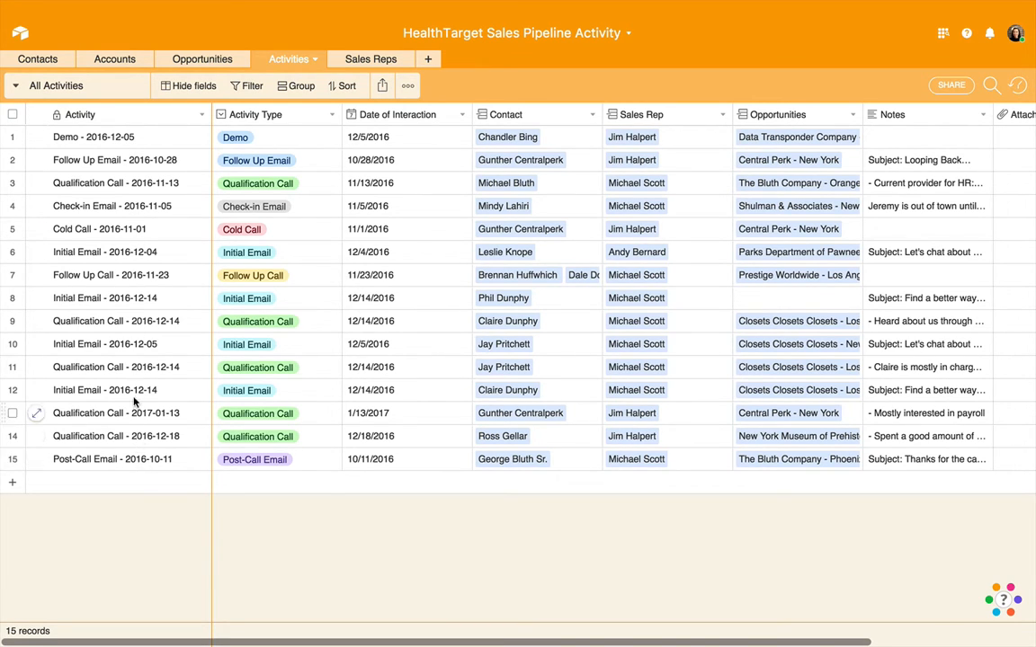
{"action": "left_click", "coordinate": [356, 62]}
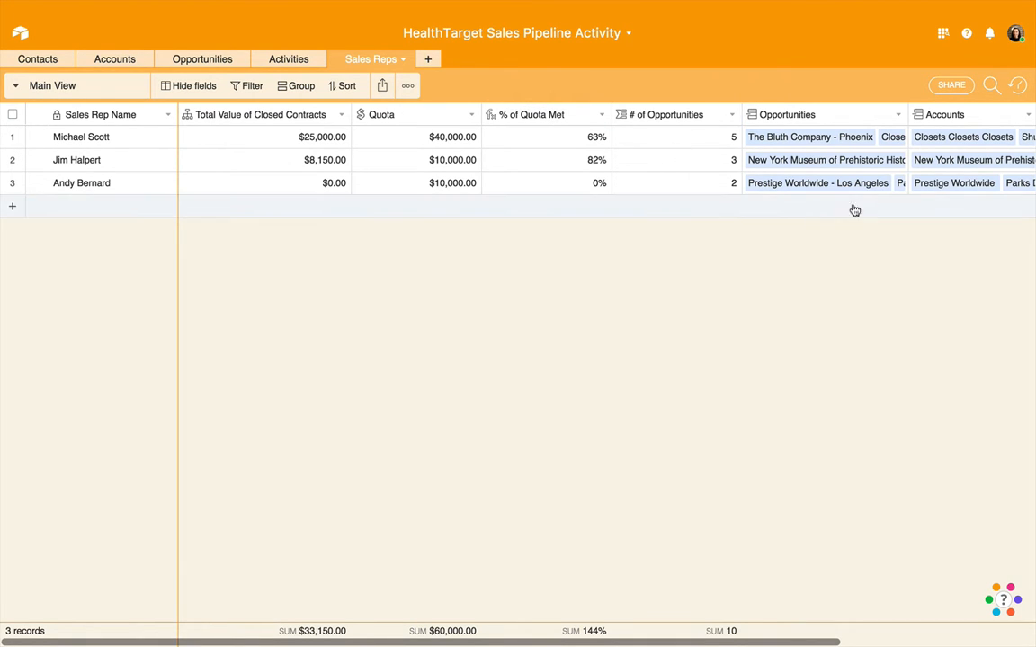
{"action": "scroll", "coordinate": [809, 135], "scroll_direction": "right", "scroll_amount": 5}
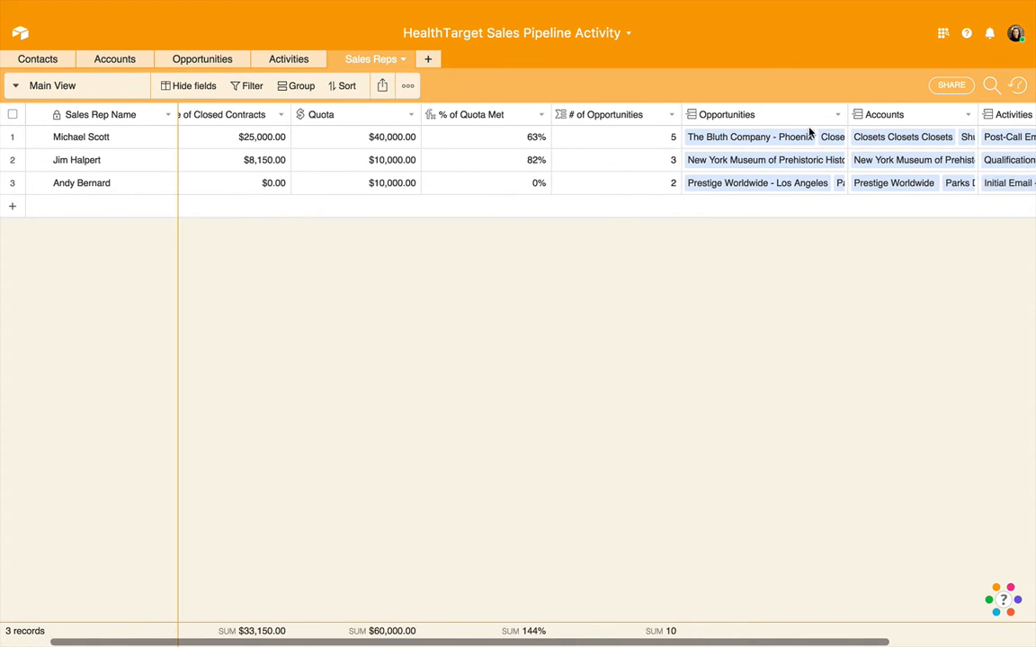
{"action": "scroll", "coordinate": [857, 135], "scroll_direction": "right", "scroll_amount": 4}
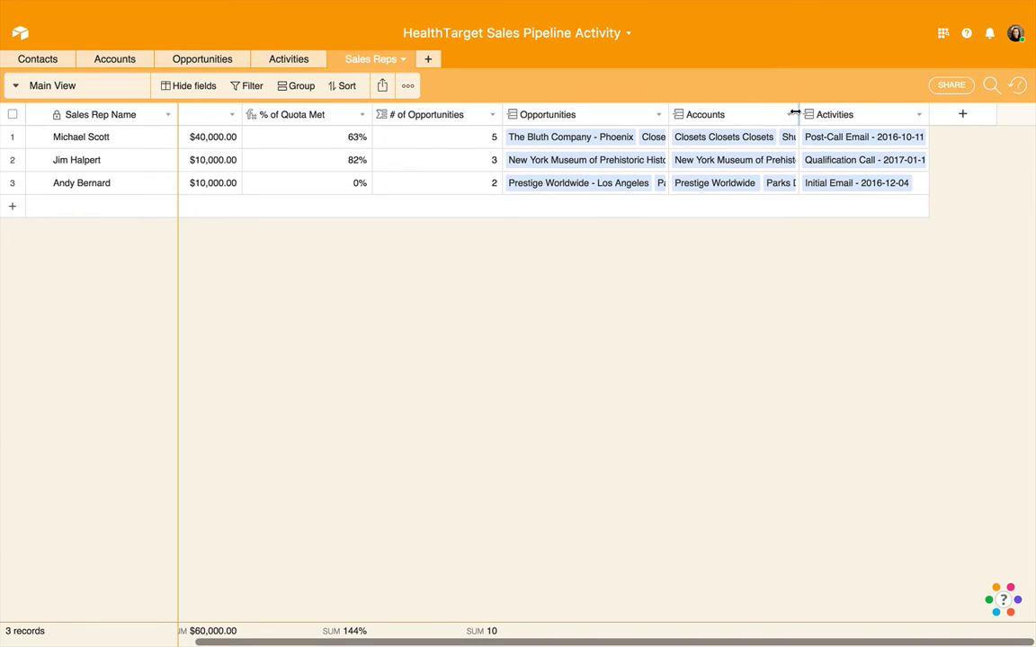
{"action": "scroll", "coordinate": [795, 115], "scroll_direction": "left", "scroll_amount": 9}
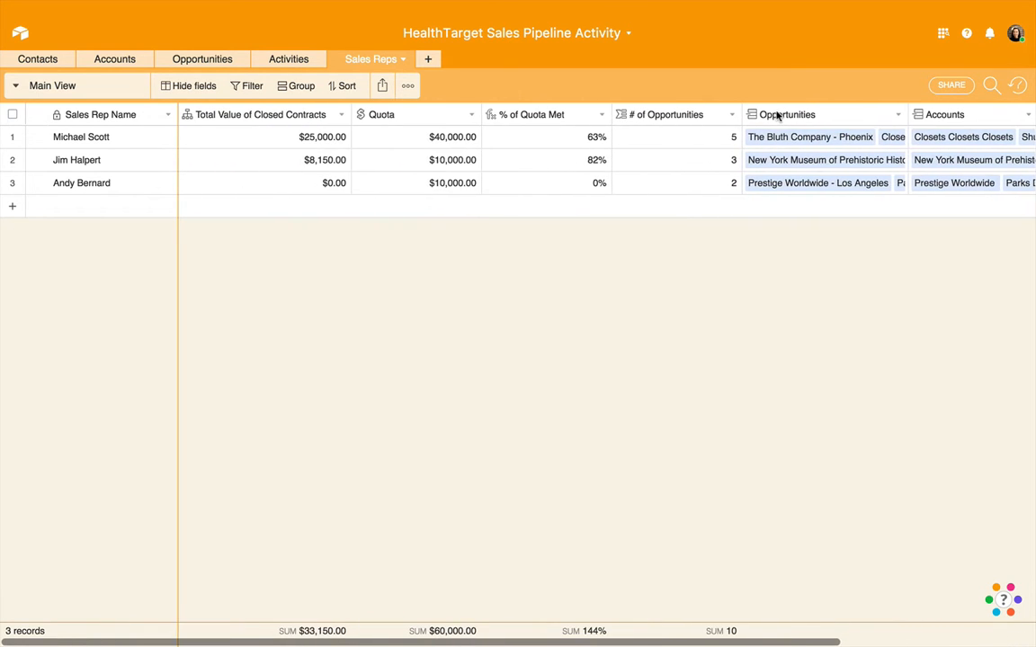
{"action": "left_click", "coordinate": [115, 146]}
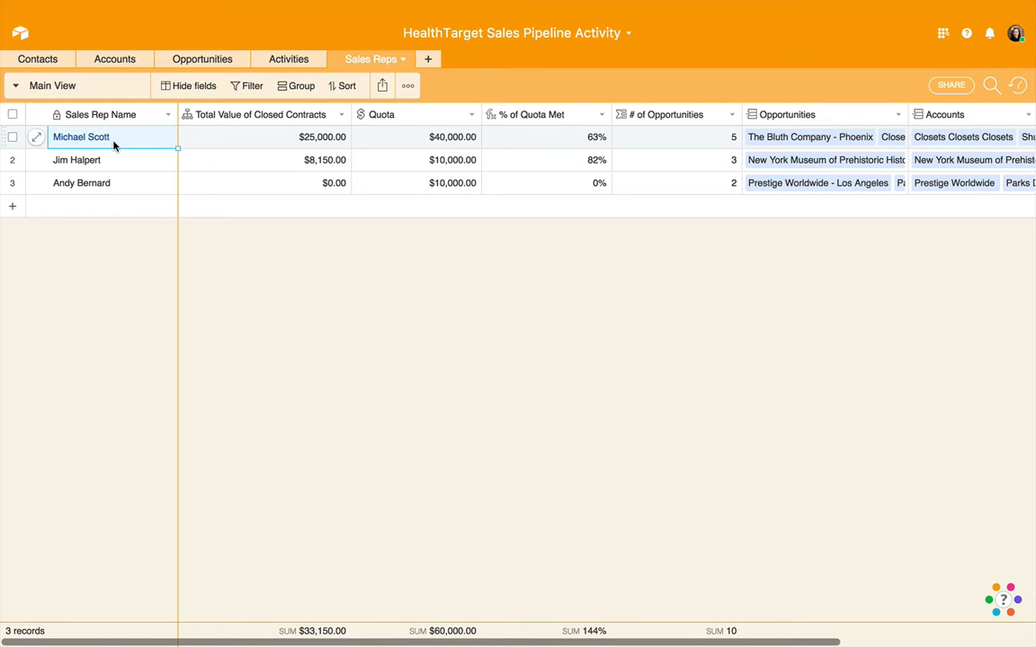
Step: Add a new record to the Contacts table and enter the contact's full name
{"action": "left_click", "coordinate": [38, 60]}
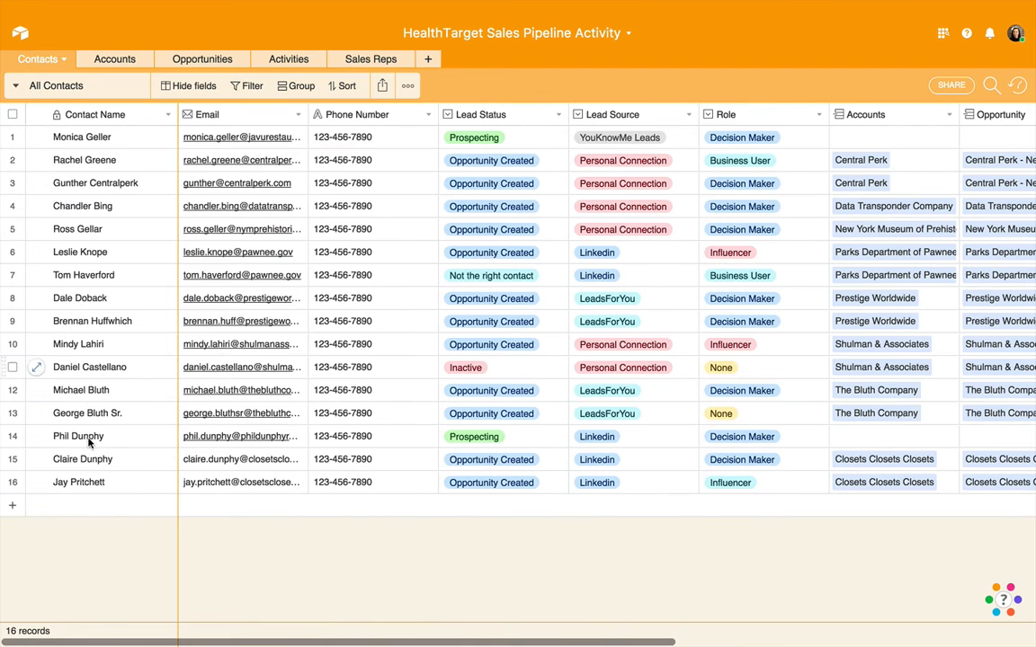
{"action": "left_click", "coordinate": [99, 501]}
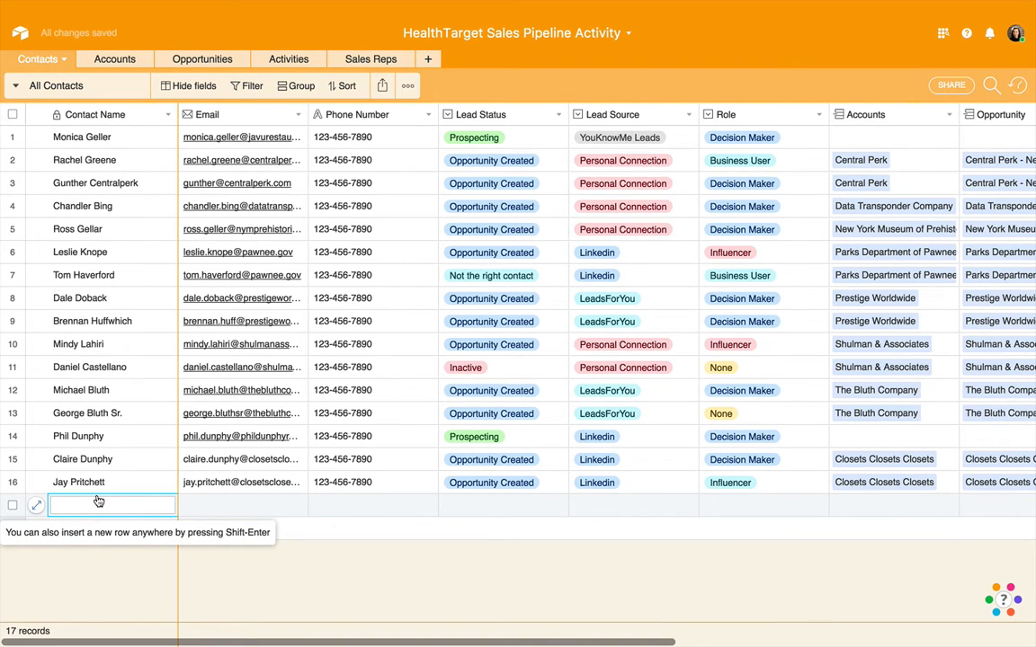
{"action": "type", "text": "Jack Dyna"}
{"action": "key", "text": "BackSpace"}
{"action": "key", "text": "BackSpace"}
{"action": "key", "text": "BackSpace"}
{"action": "type", "text": "onaughy"}
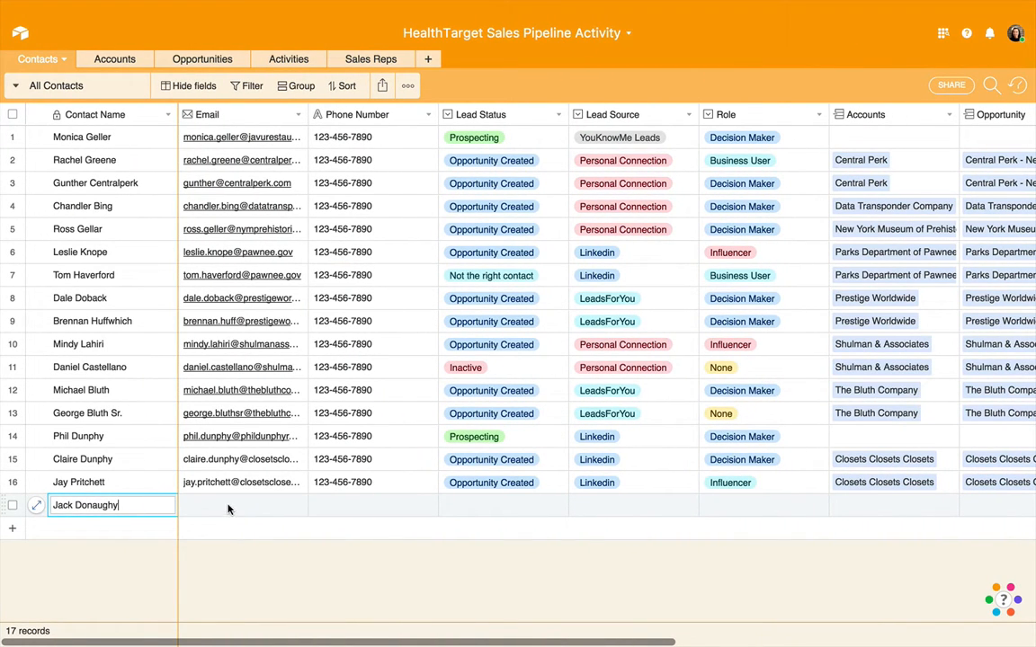
{"action": "key", "text": "Escape"}
Step: Paste the copied contact details starting at the new contact's row, expanding the table so that all pasted cells fit
{"action": "key", "text": "super+v"}
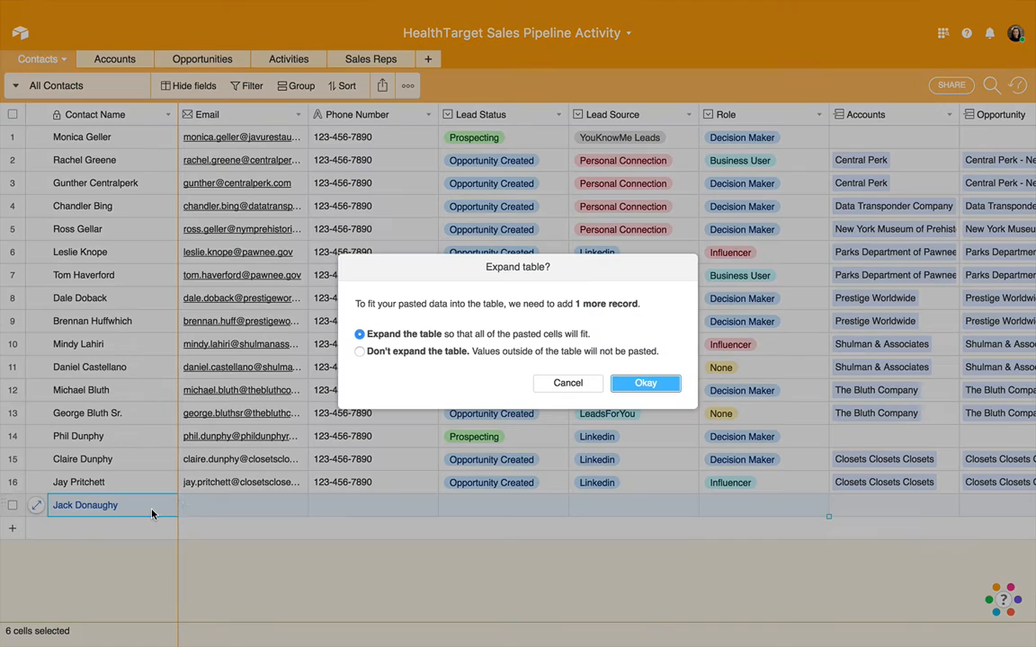
{"action": "left_click", "coordinate": [634, 383]}
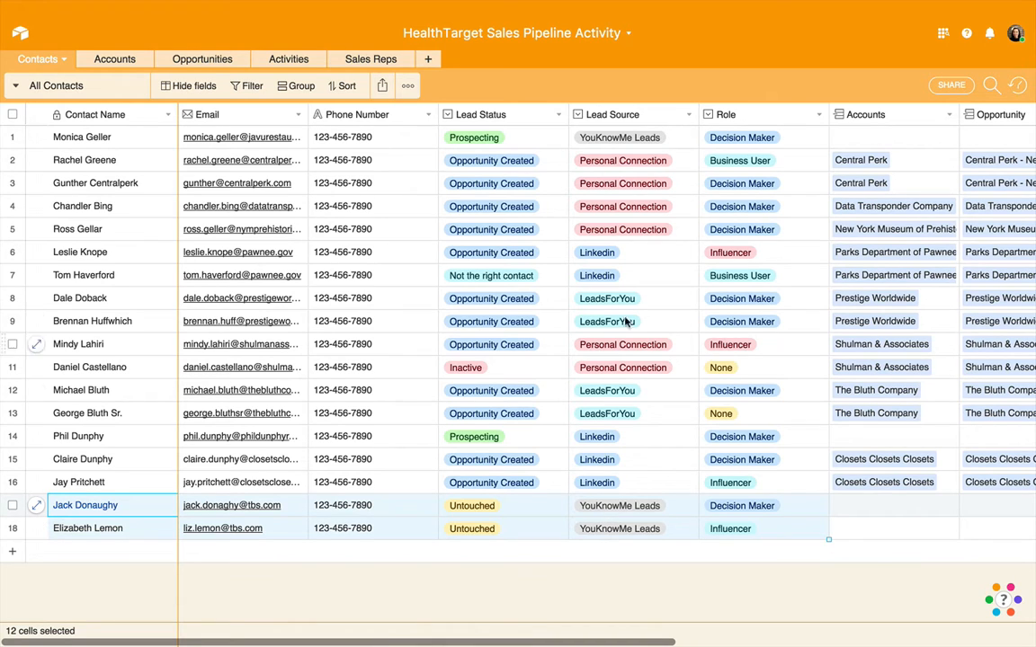
{"action": "left_click", "coordinate": [654, 392]}
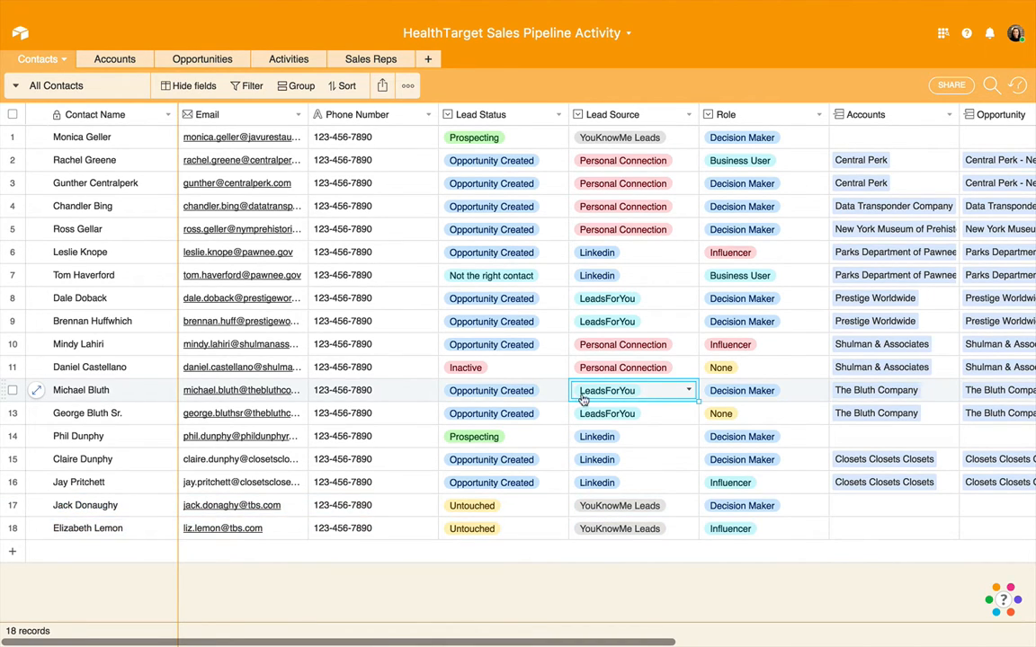
{"action": "left_click", "coordinate": [659, 506]}
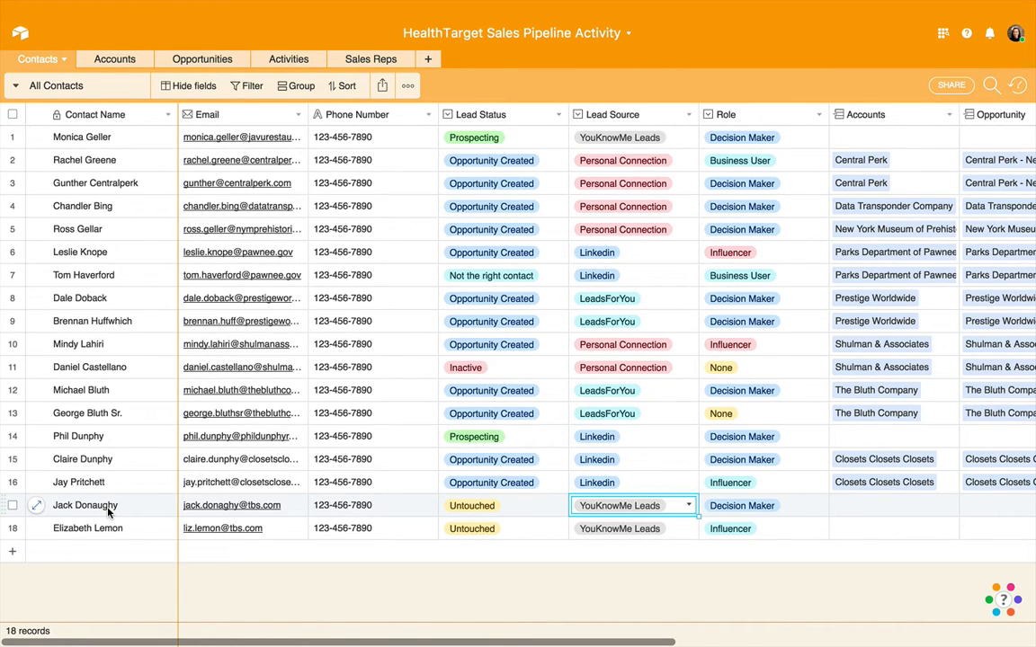
Step: Add a new record named TBS to the Accounts table
{"action": "left_click", "coordinate": [114, 61]}
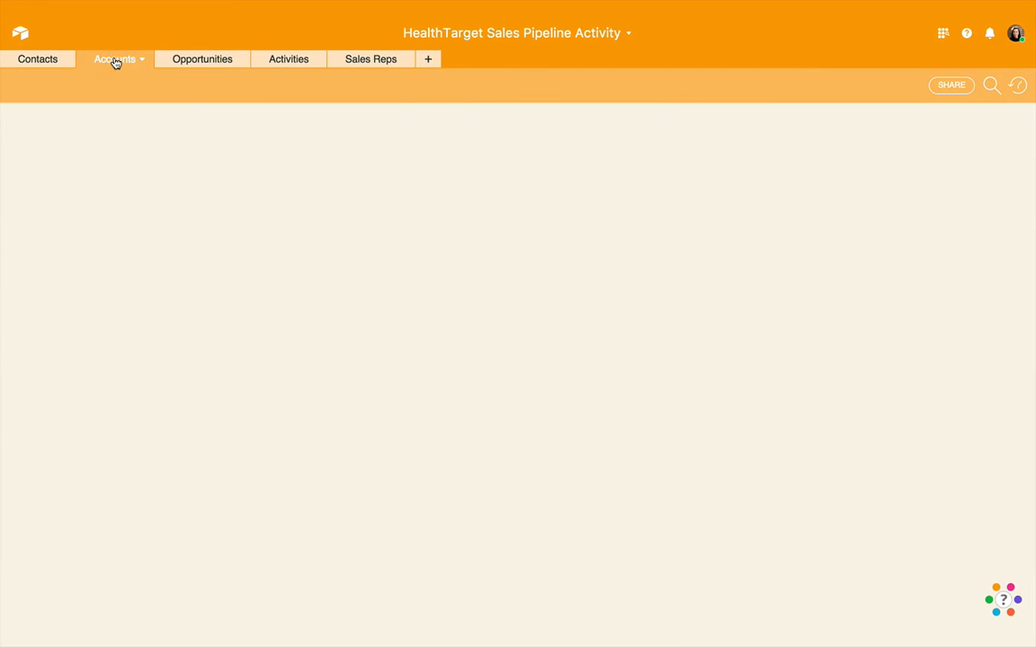
{"action": "left_click", "coordinate": [106, 330]}
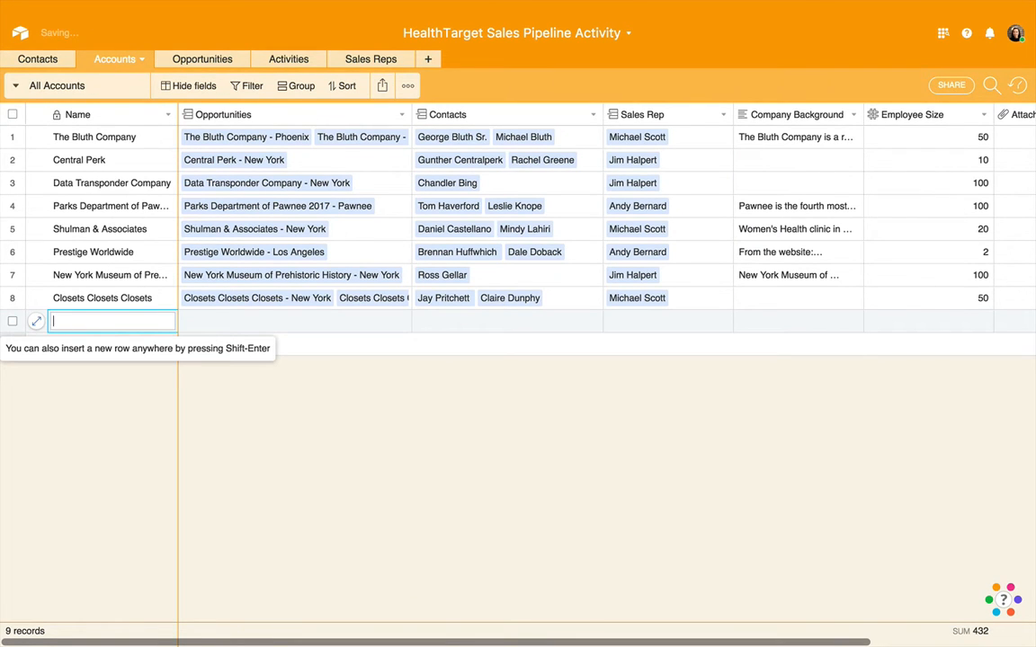
{"action": "type", "text": "TBS"}
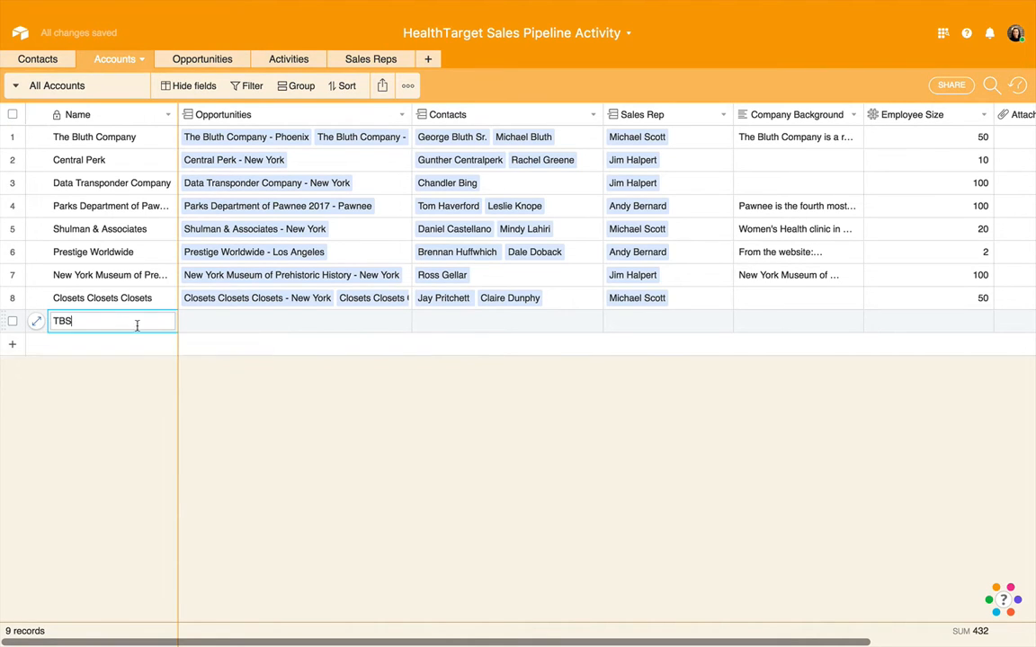
{"action": "left_click", "coordinate": [226, 327]}
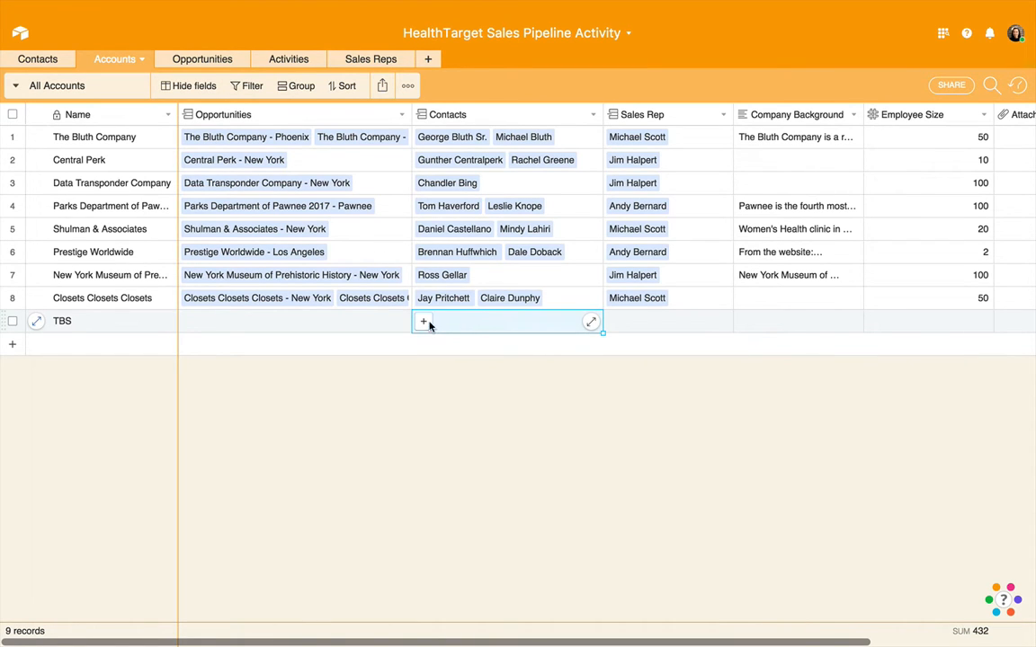
Step: Link the two newly added contacts to the TBS account in its Contacts field
{"action": "left_click", "coordinate": [424, 321]}
{"action": "scroll", "coordinate": [407, 261], "scroll_direction": "down", "scroll_amount": 5}
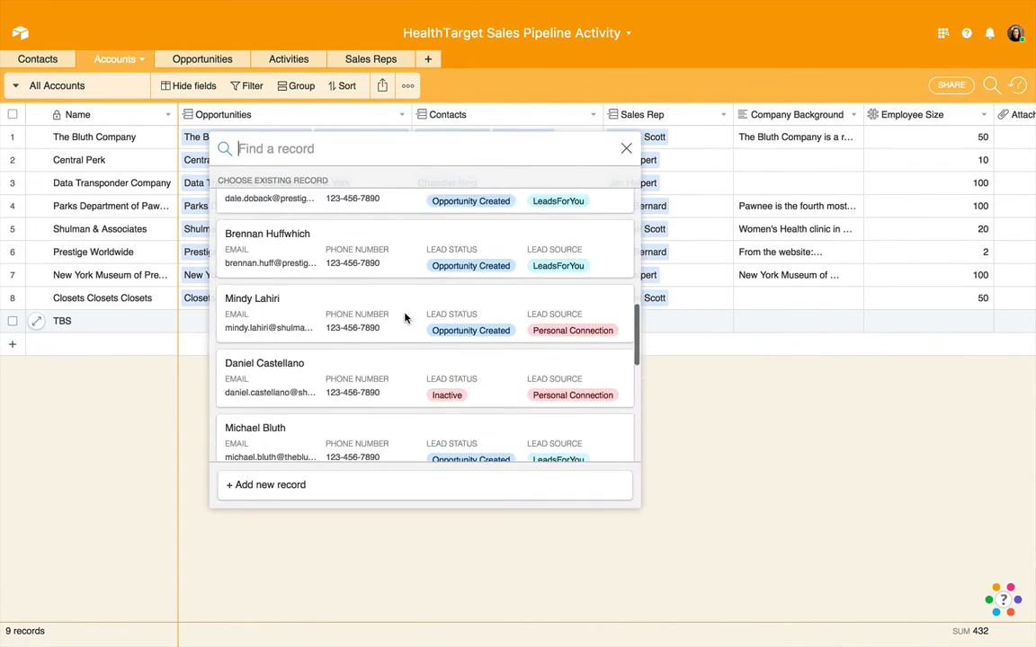
{"action": "scroll", "coordinate": [404, 318], "scroll_direction": "down", "scroll_amount": 3}
{"action": "left_click", "coordinate": [379, 364]}
{"action": "left_click", "coordinate": [419, 325]}
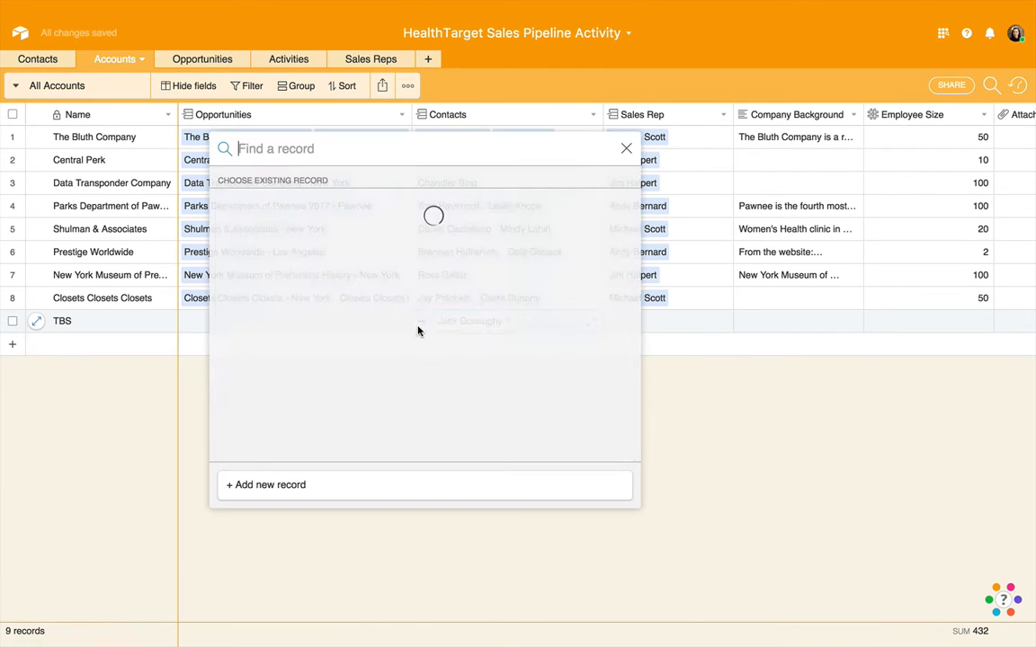
{"action": "scroll", "coordinate": [416, 306], "scroll_direction": "down", "scroll_amount": 5}
{"action": "left_click", "coordinate": [409, 418]}
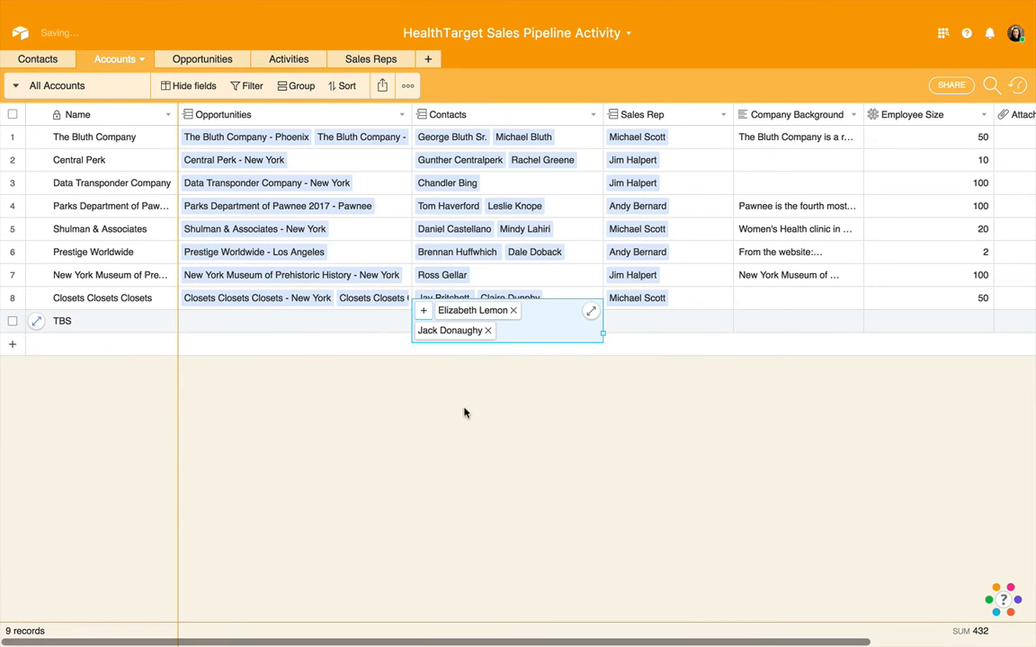
Step: Assign the TBS account to the same sales rep who handles The Bluth Company
{"action": "left_click", "coordinate": [641, 325]}
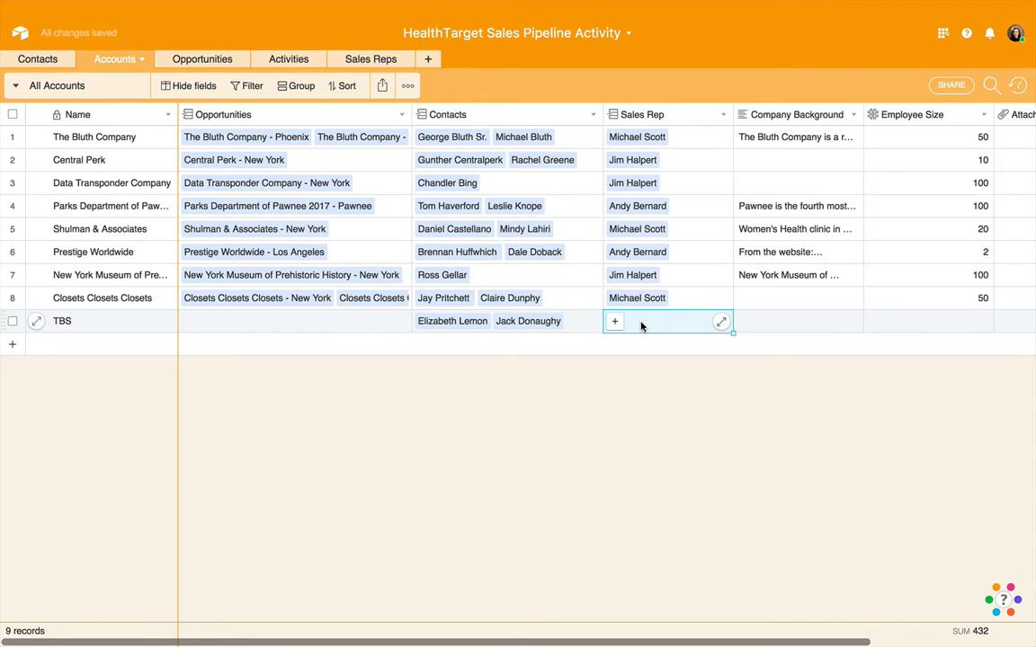
{"action": "type", "text": "michael"}
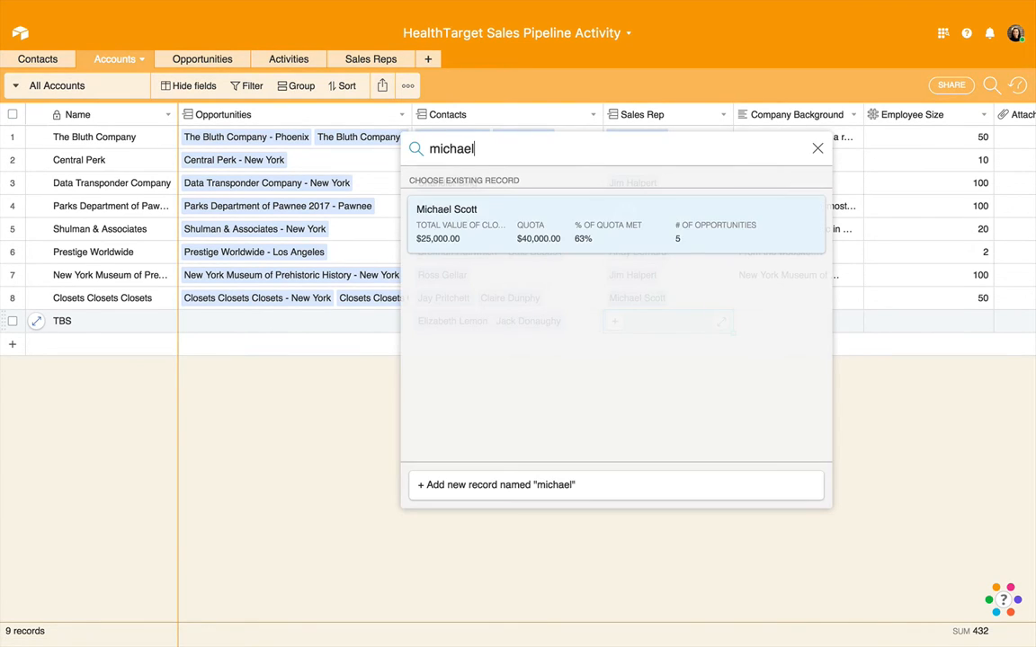
{"action": "left_click", "coordinate": [620, 224]}
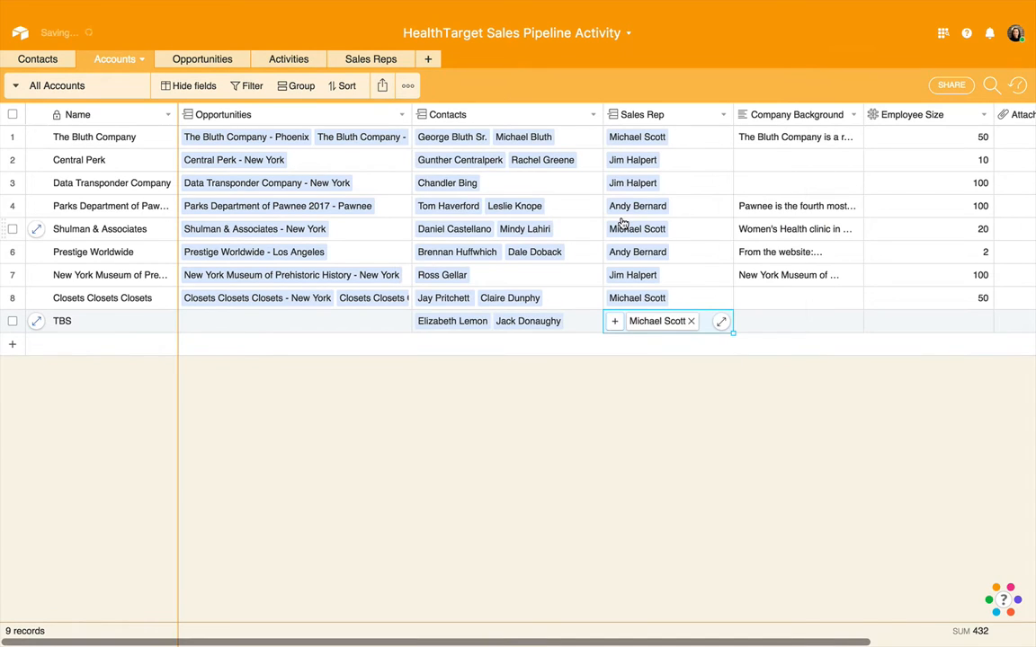
{"action": "left_click", "coordinate": [617, 423]}
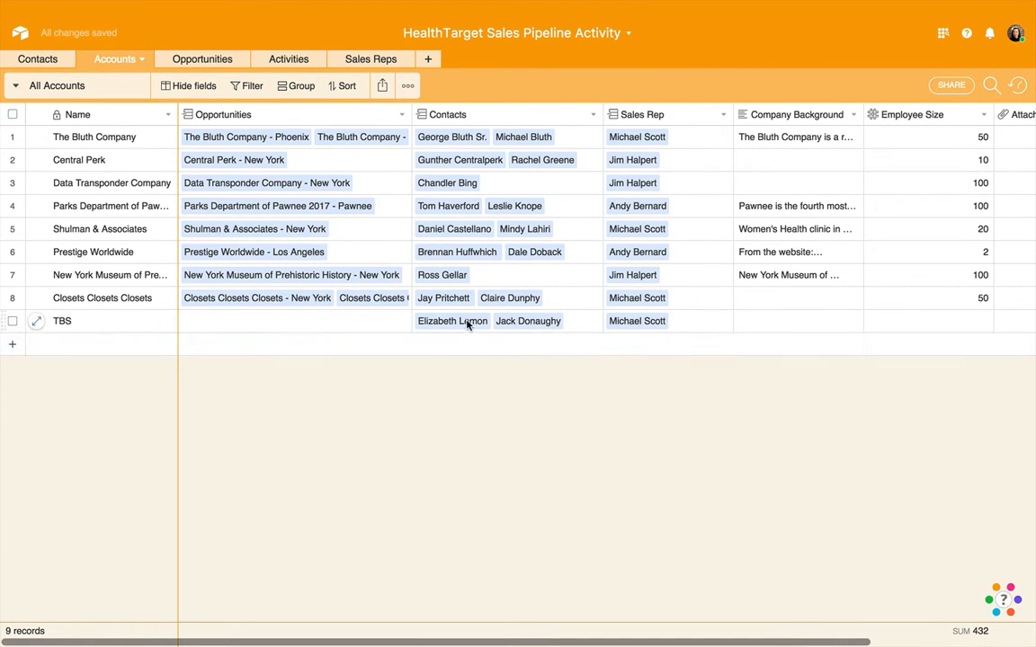
Step: Inspect the Contacts field's link configuration and the tables available for linking to another record
{"action": "left_click", "coordinate": [592, 114]}
{"action": "left_click", "coordinate": [560, 140]}
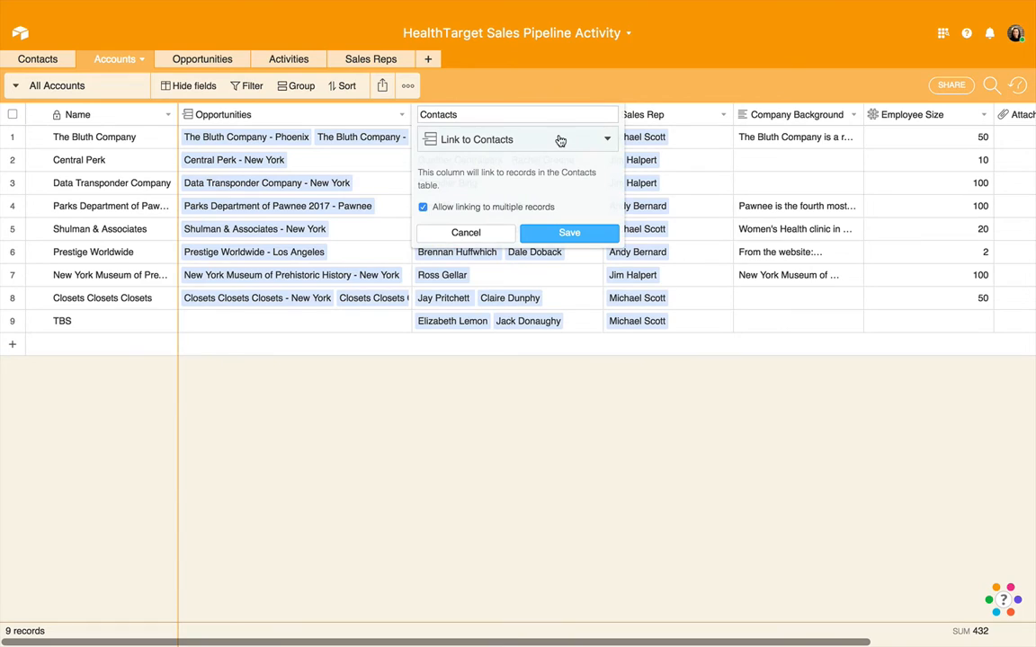
{"action": "left_click", "coordinate": [608, 142]}
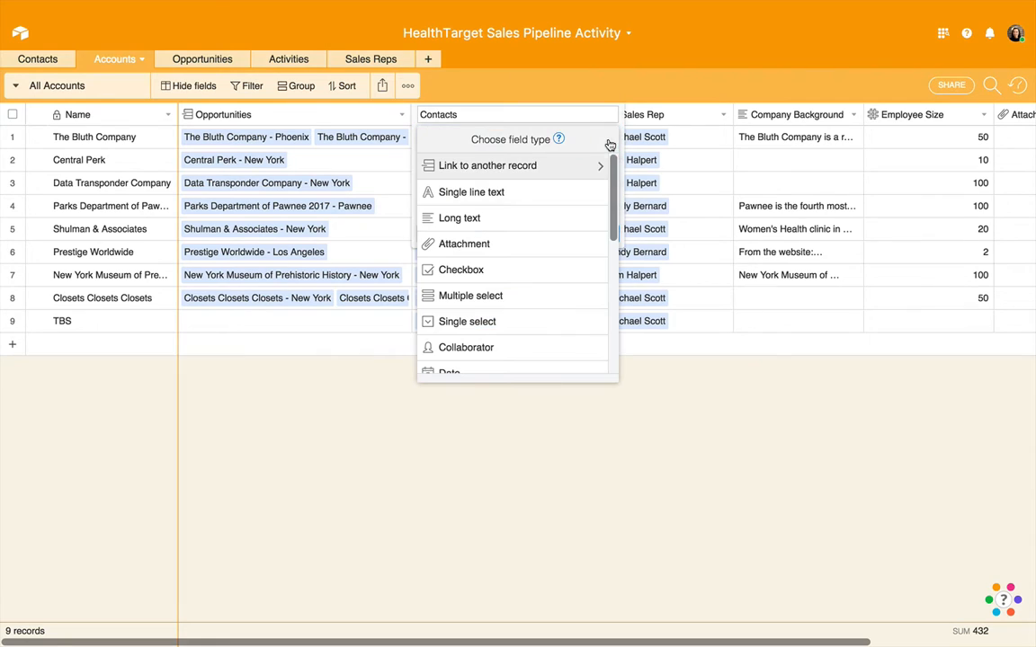
{"action": "left_click", "coordinate": [475, 169]}
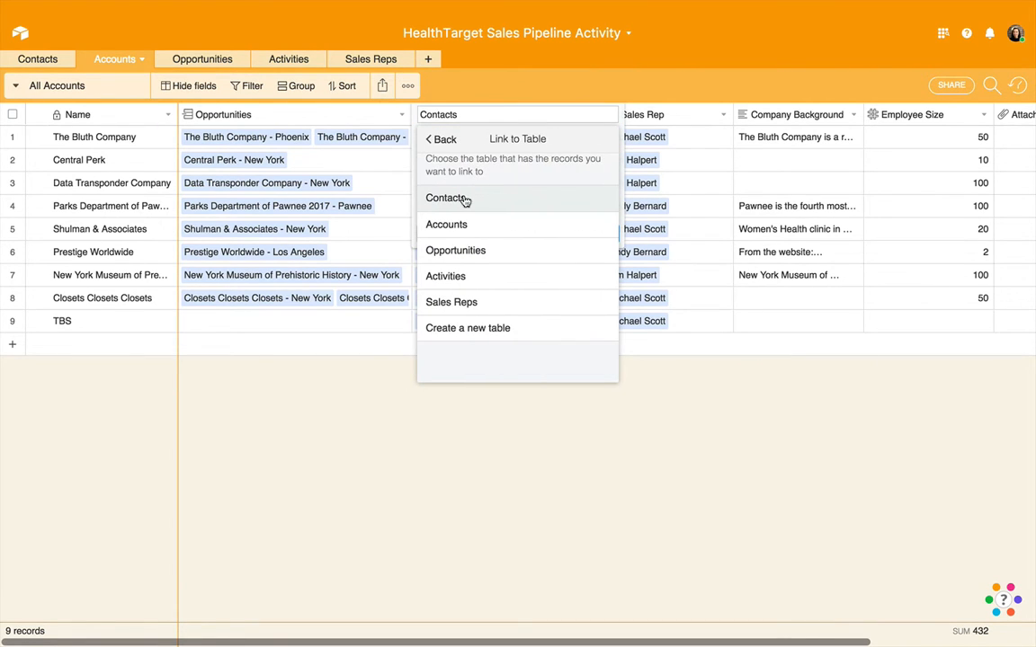
Step: Inspect the Sales Rep field's type and its link-to-another-record configuration in the Accounts table
{"action": "left_click", "coordinate": [723, 115]}
{"action": "left_click", "coordinate": [701, 138]}
{"action": "left_click", "coordinate": [700, 141]}
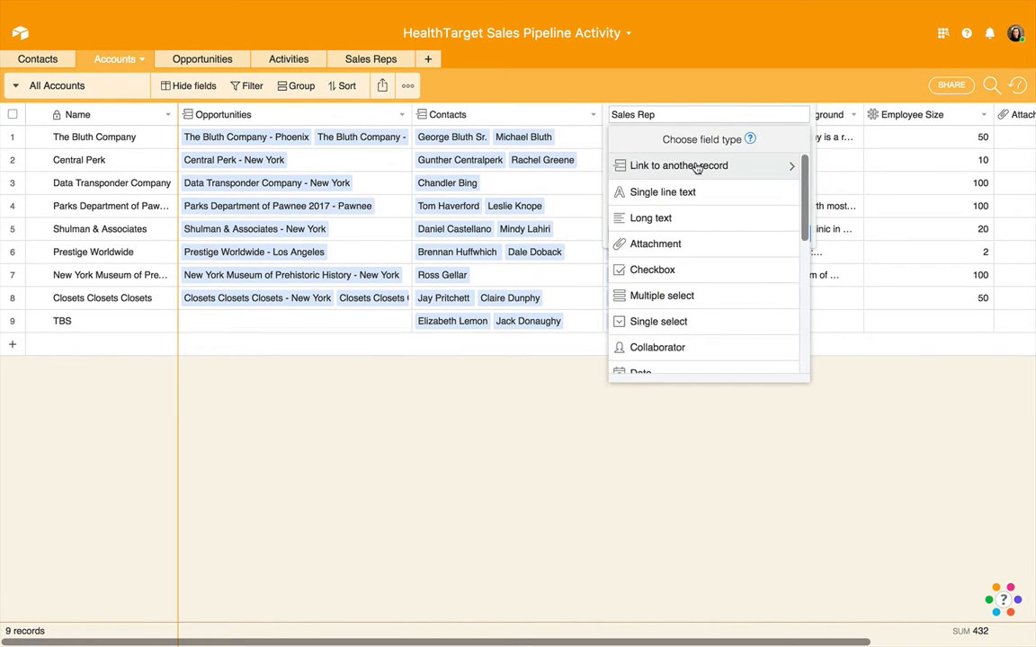
{"action": "left_click", "coordinate": [764, 167]}
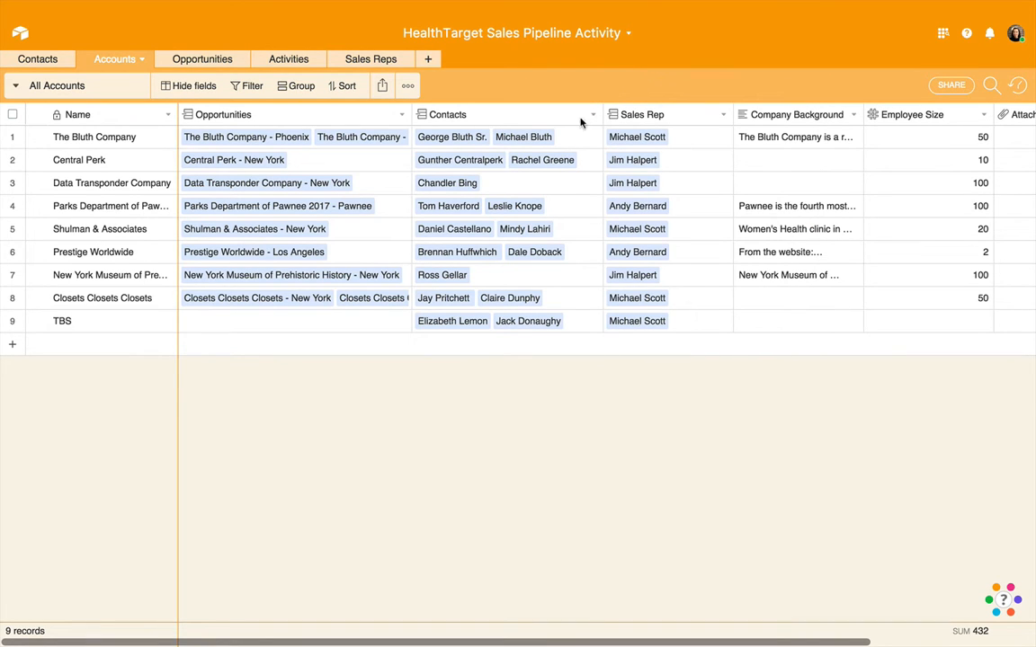
{"action": "scroll", "coordinate": [562, 321], "scroll_direction": "right", "scroll_amount": 2}
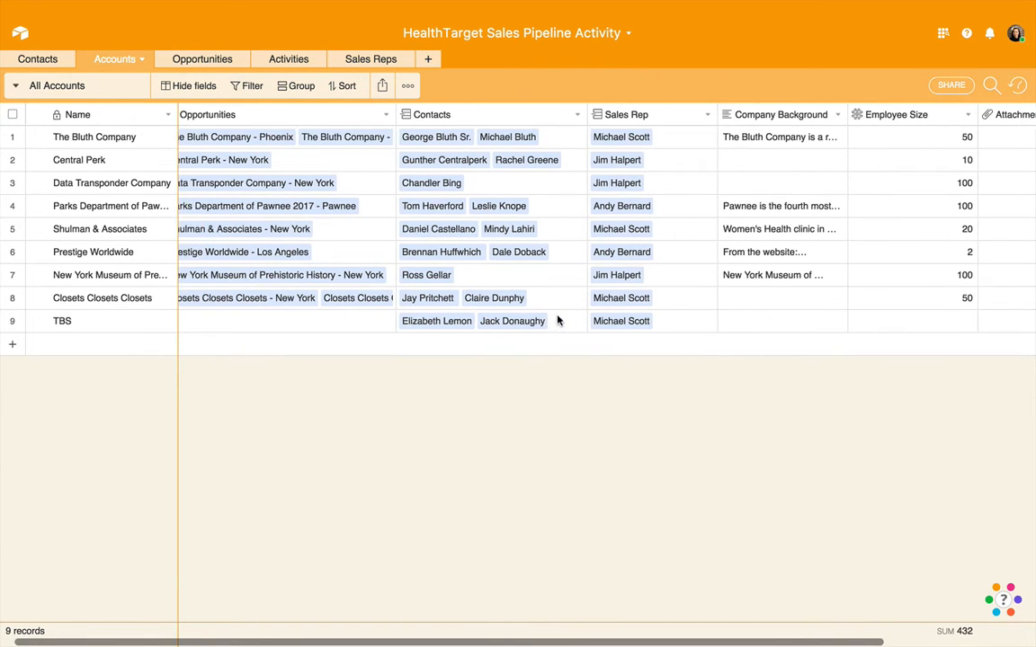
{"action": "scroll", "coordinate": [558, 321], "scroll_direction": "left", "scroll_amount": 2}
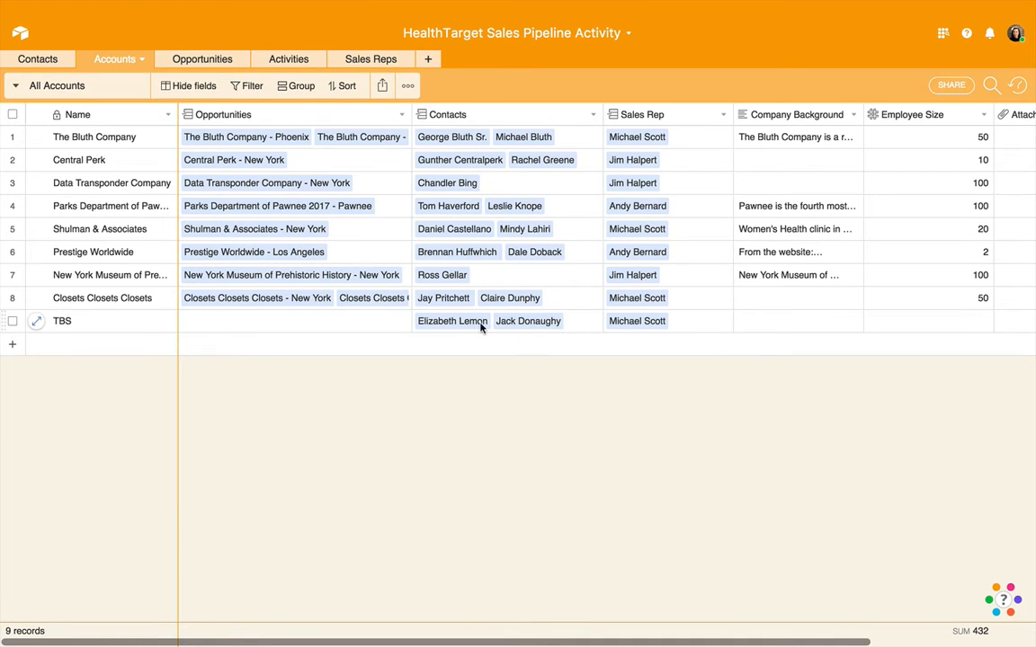
Step: Browse the existing contacts available for linking in the TBS account's Contacts field without adding any
{"action": "left_click", "coordinate": [440, 321]}
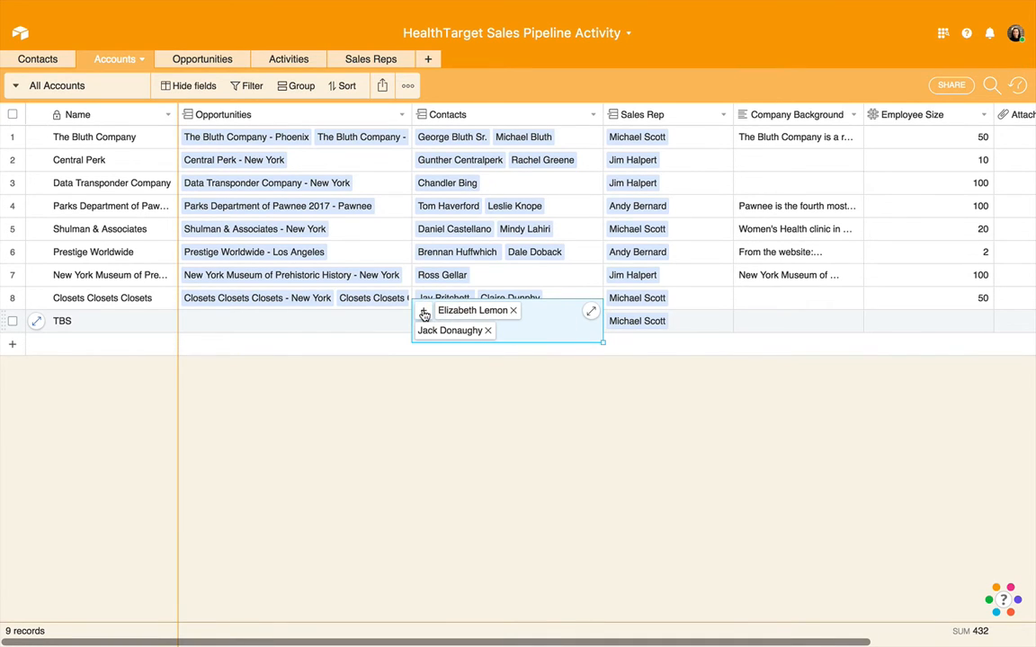
{"action": "left_click", "coordinate": [423, 313]}
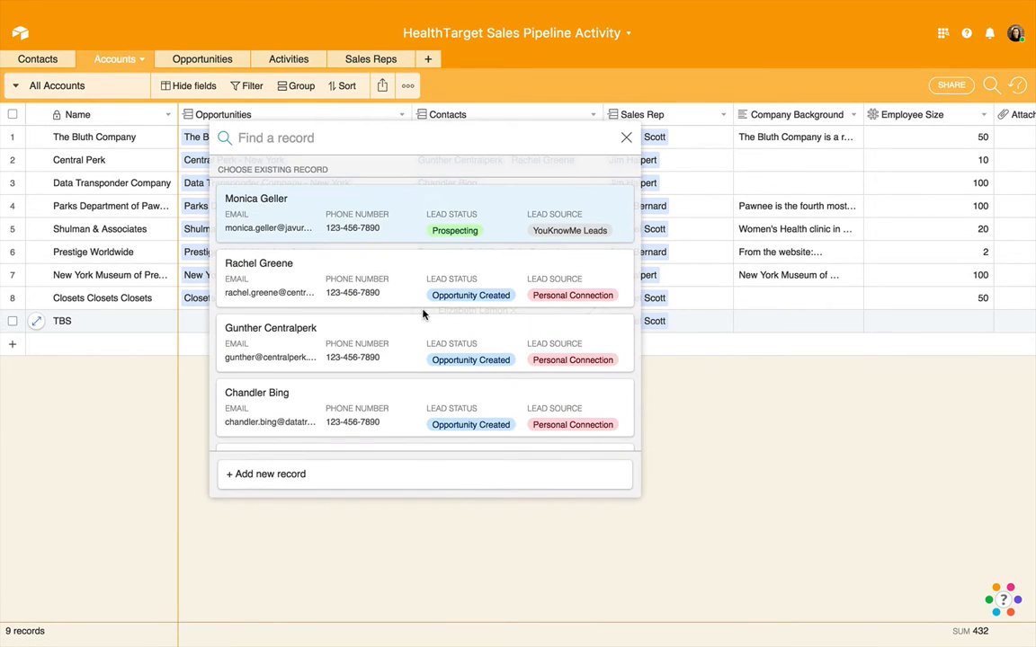
{"action": "scroll", "coordinate": [424, 313], "scroll_direction": "down", "scroll_amount": 8}
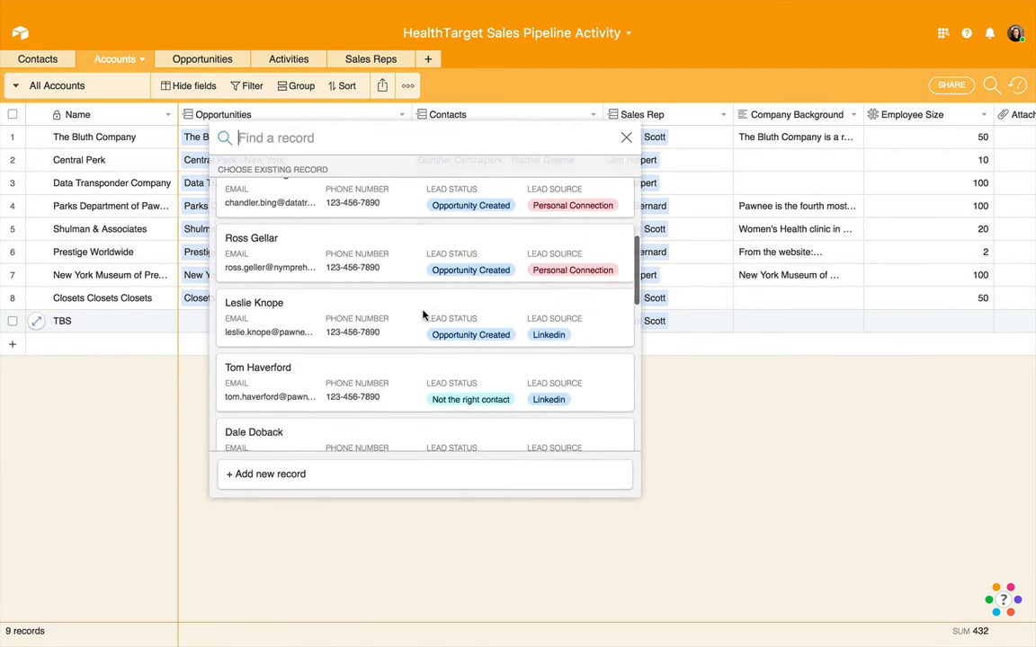
{"action": "scroll", "coordinate": [423, 313], "scroll_direction": "down", "scroll_amount": 10}
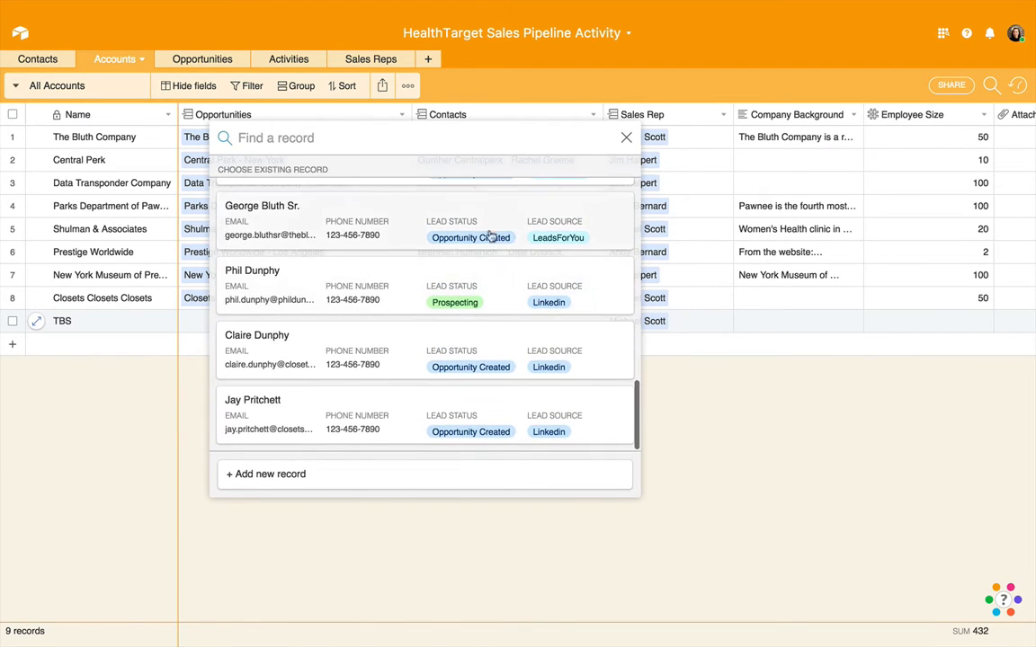
{"action": "left_click", "coordinate": [626, 138]}
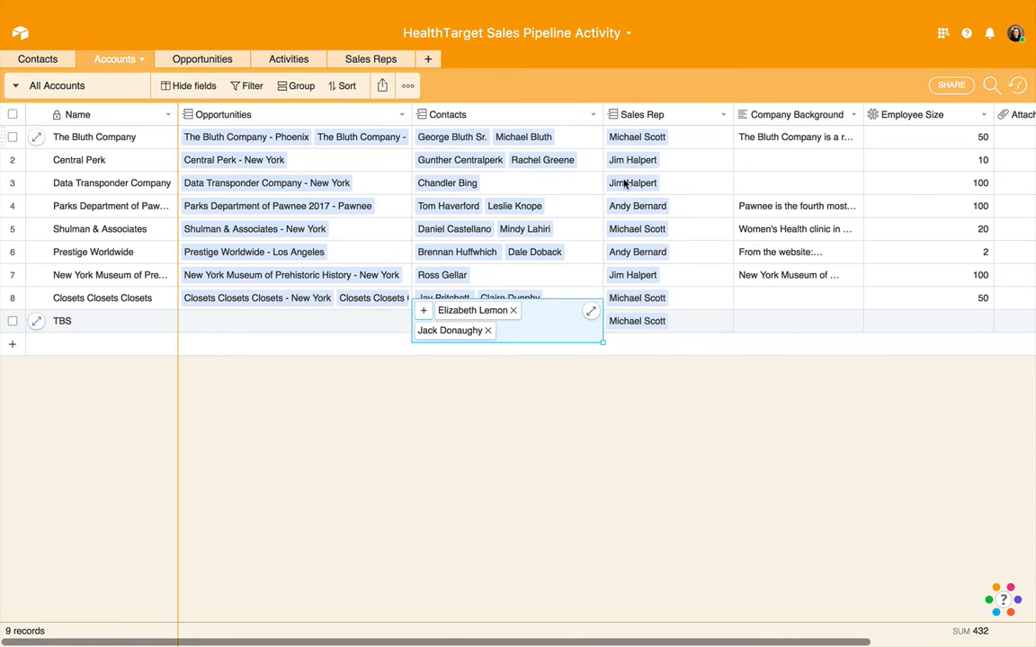
{"action": "left_click", "coordinate": [440, 448]}
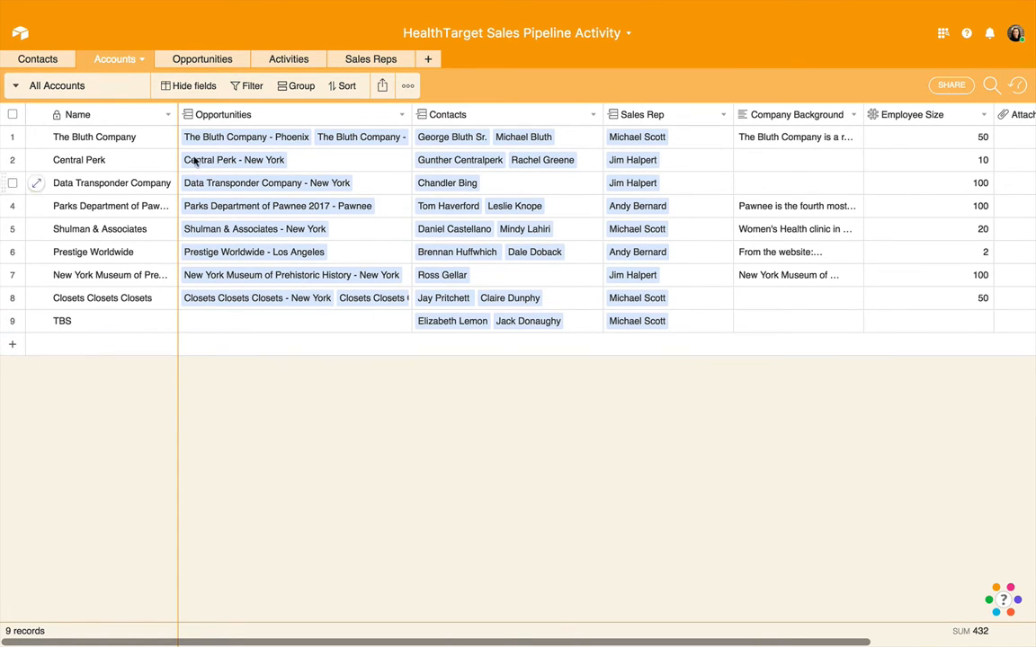
Step: Review the linked TBS account record from its decision-maker contact's row in the Contacts table, then close it
{"action": "left_click", "coordinate": [32, 57]}
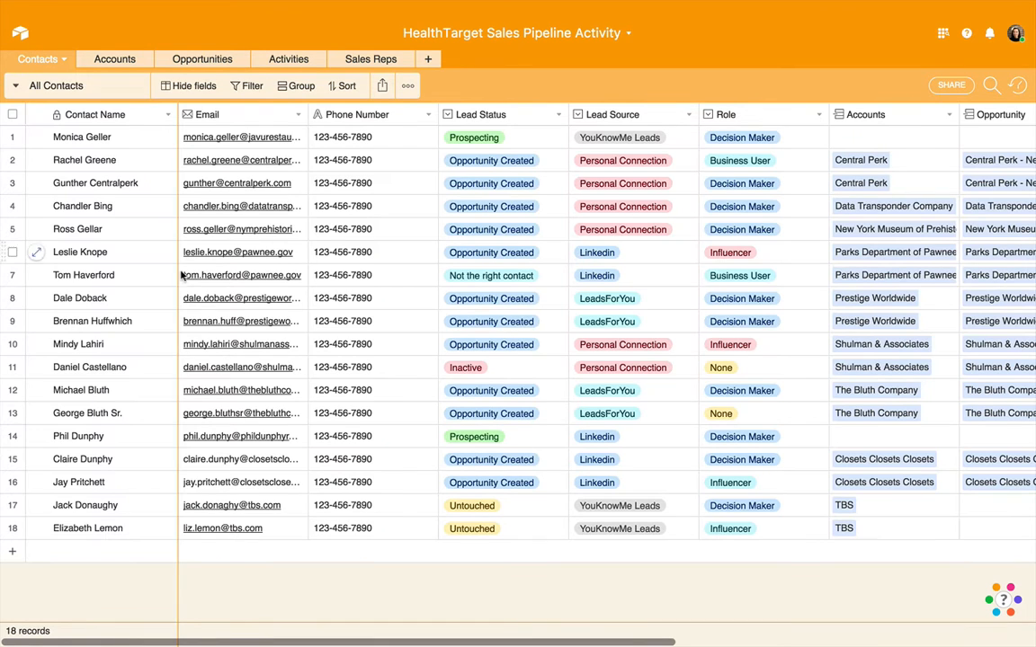
{"action": "left_click", "coordinate": [845, 506]}
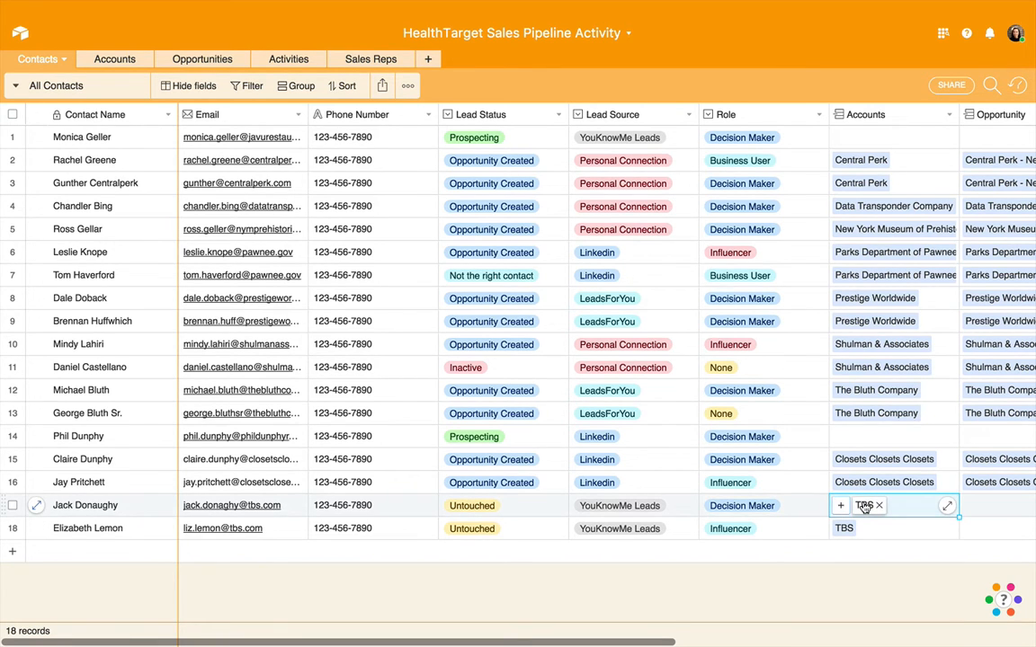
{"action": "left_click", "coordinate": [863, 506]}
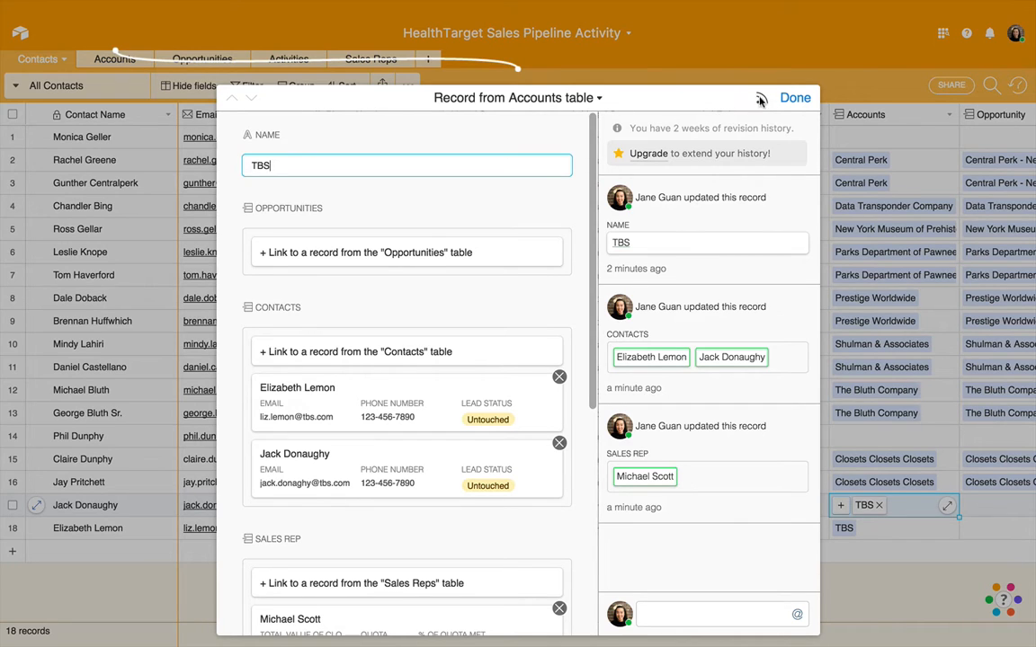
{"action": "left_click", "coordinate": [795, 97]}
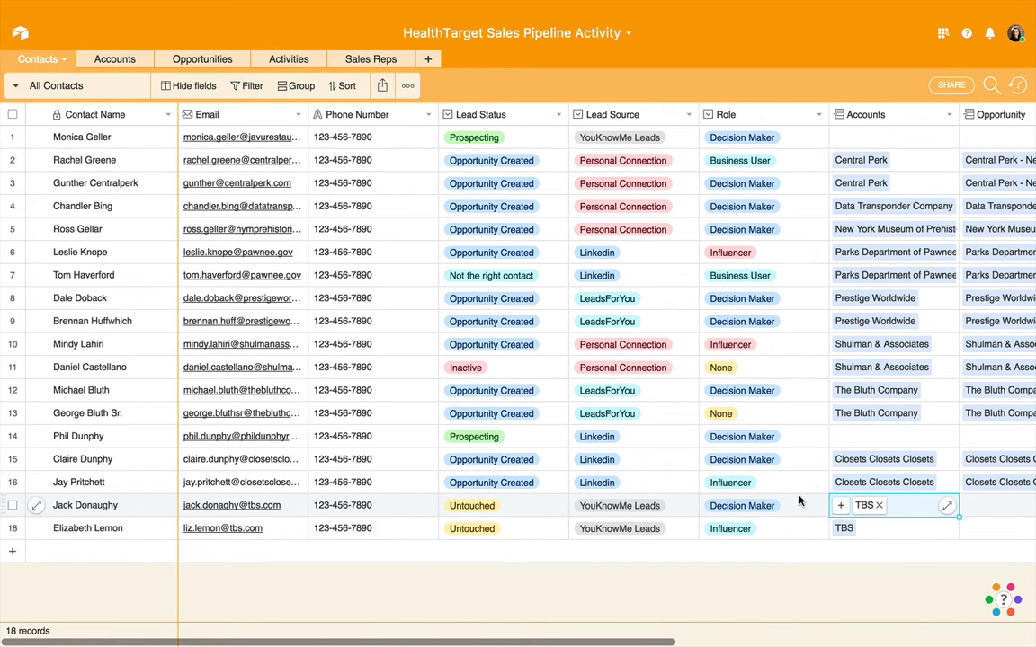
Step: Examine the Opportunity, Activities, Notes and Attachments fields of the two TBS contacts
{"action": "scroll", "coordinate": [805, 505], "scroll_direction": "right", "scroll_amount": 2}
{"action": "scroll", "coordinate": [805, 504], "scroll_direction": "right", "scroll_amount": 3}
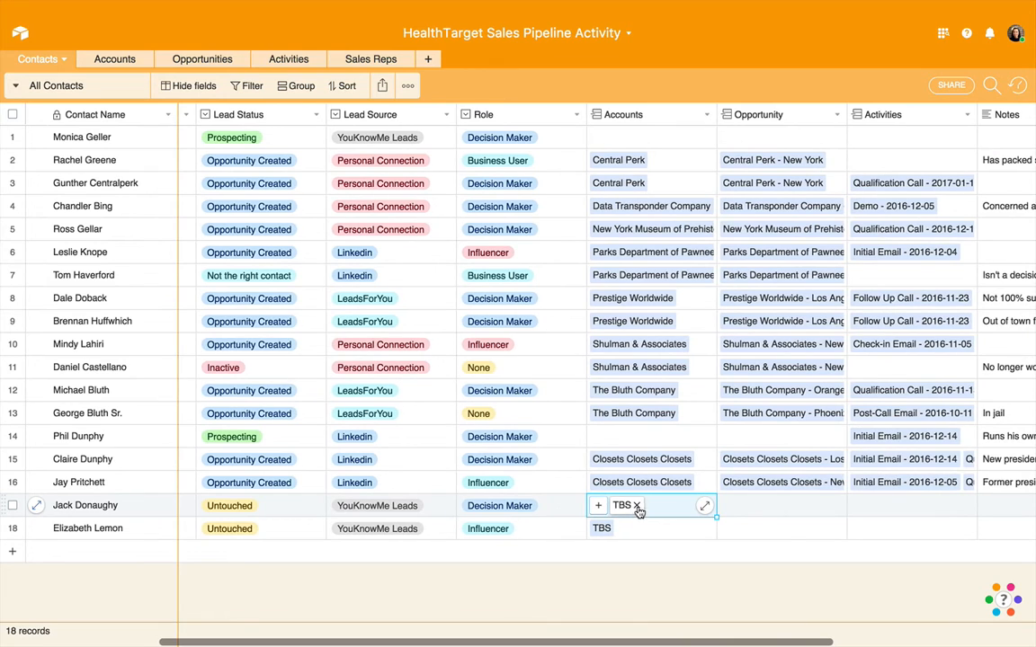
{"action": "left_click", "coordinate": [743, 508]}
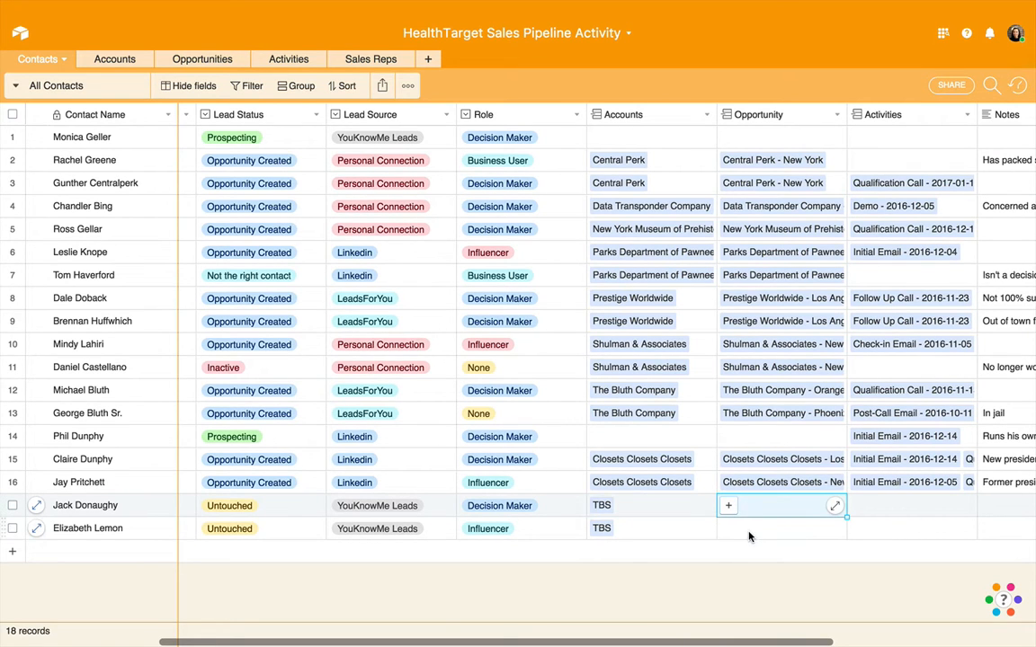
{"action": "left_click", "coordinate": [752, 534]}
{"action": "scroll", "coordinate": [752, 534], "scroll_direction": "right", "scroll_amount": 3}
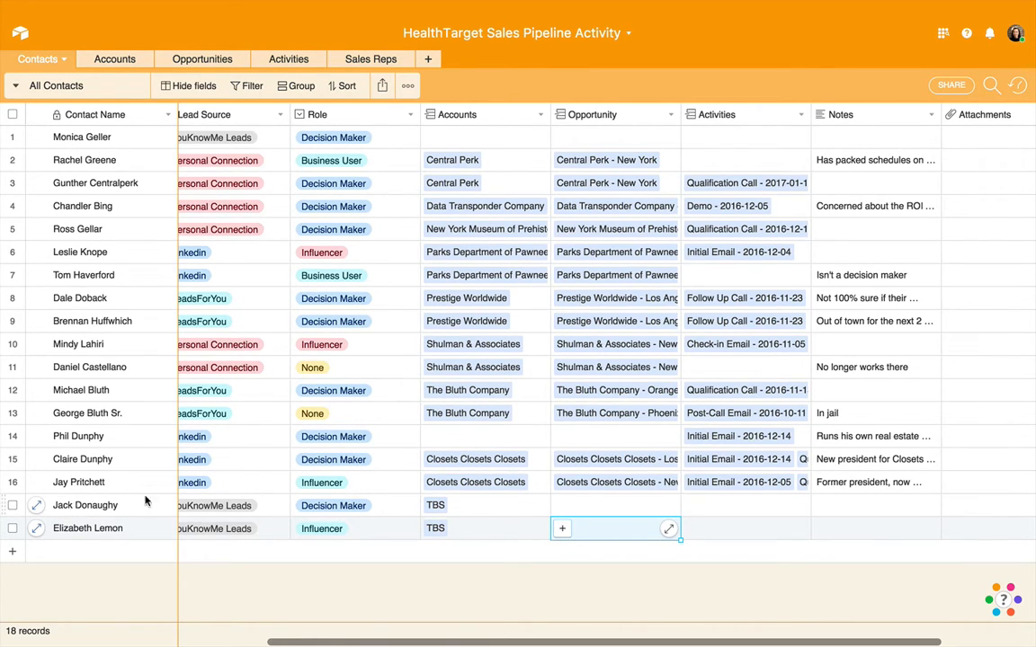
{"action": "scroll", "coordinate": [770, 501], "scroll_direction": "right", "scroll_amount": 3}
{"action": "left_click", "coordinate": [870, 501]}
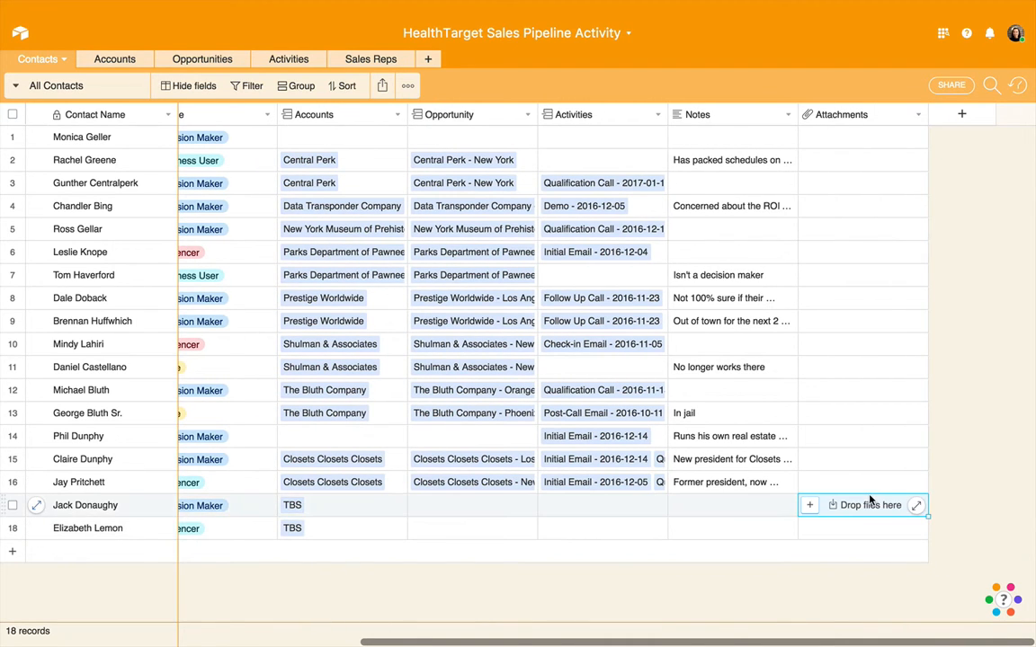
{"action": "left_click", "coordinate": [730, 505]}
{"action": "scroll", "coordinate": [733, 494], "scroll_direction": "left", "scroll_amount": 10}
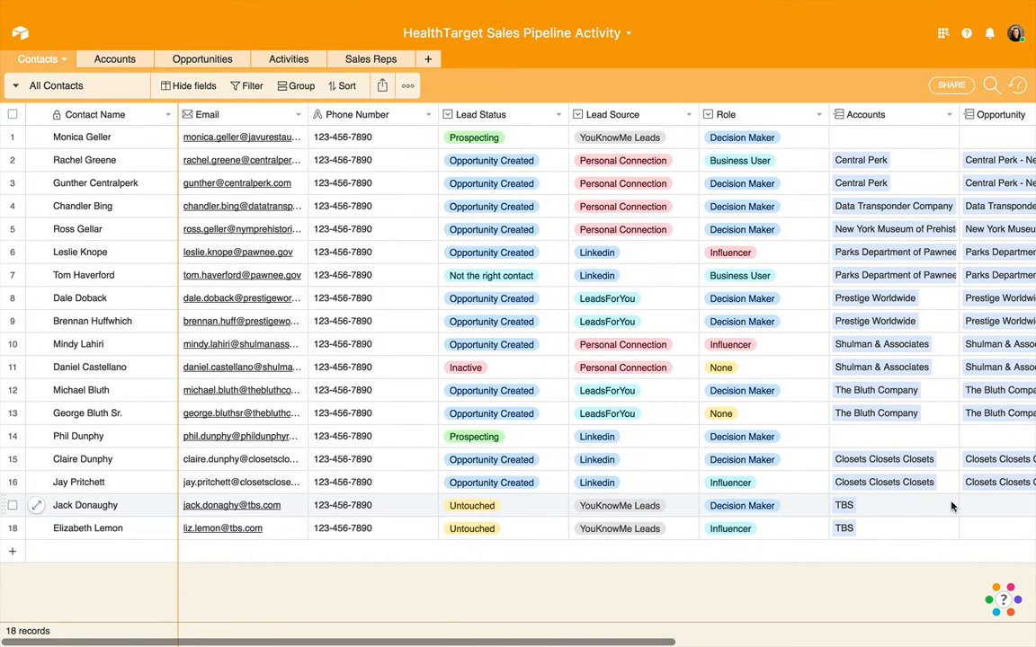
{"action": "scroll", "coordinate": [856, 505], "scroll_direction": "right", "scroll_amount": 3}
{"action": "scroll", "coordinate": [941, 508], "scroll_direction": "right", "scroll_amount": 4}
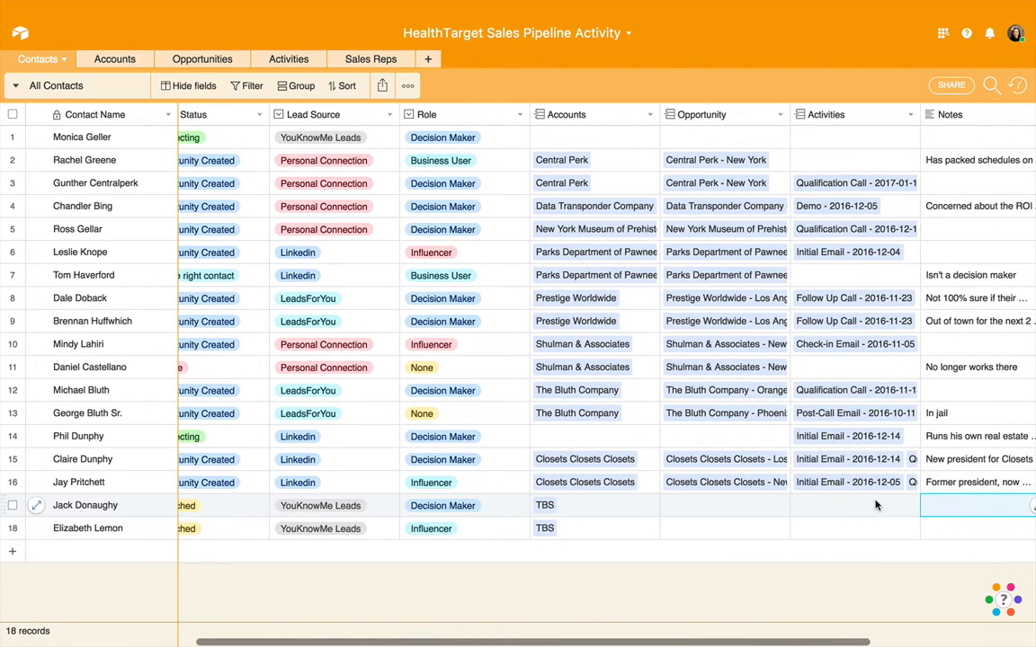
{"action": "scroll", "coordinate": [863, 513], "scroll_direction": "right", "scroll_amount": 3}
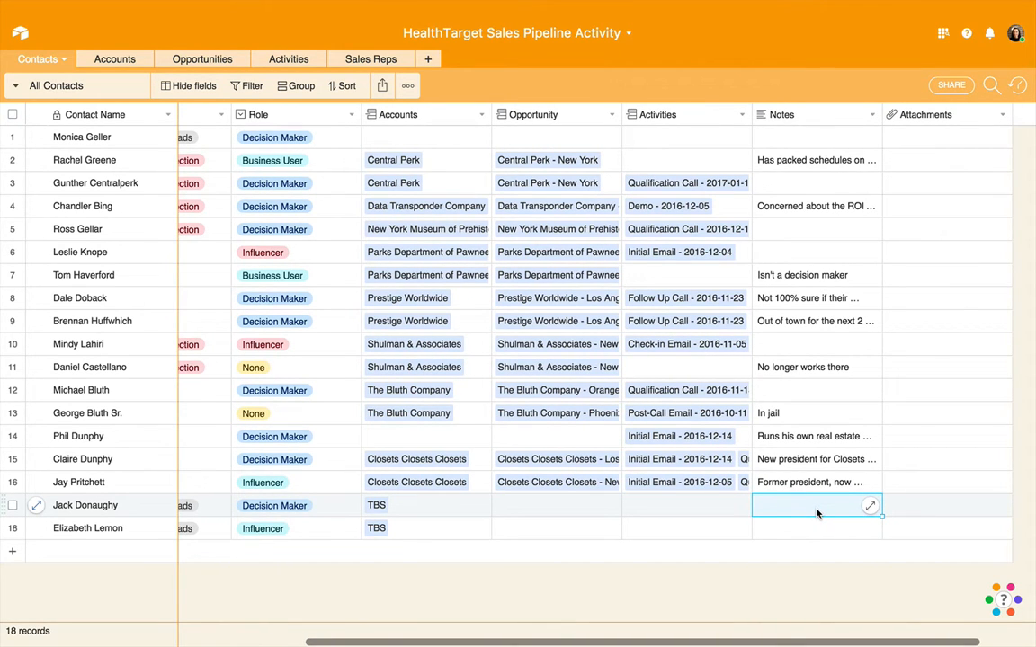
{"action": "scroll", "coordinate": [817, 514], "scroll_direction": "left", "scroll_amount": 5}
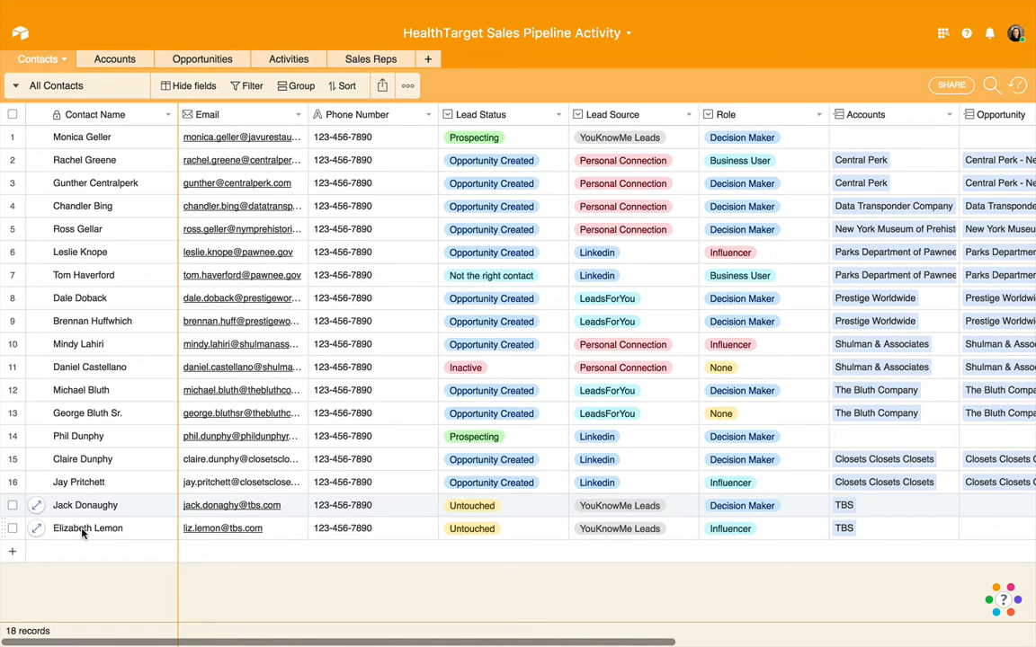
Step: Set the Lead Status of both TBS contacts to Prospecting
{"action": "left_click", "coordinate": [519, 510]}
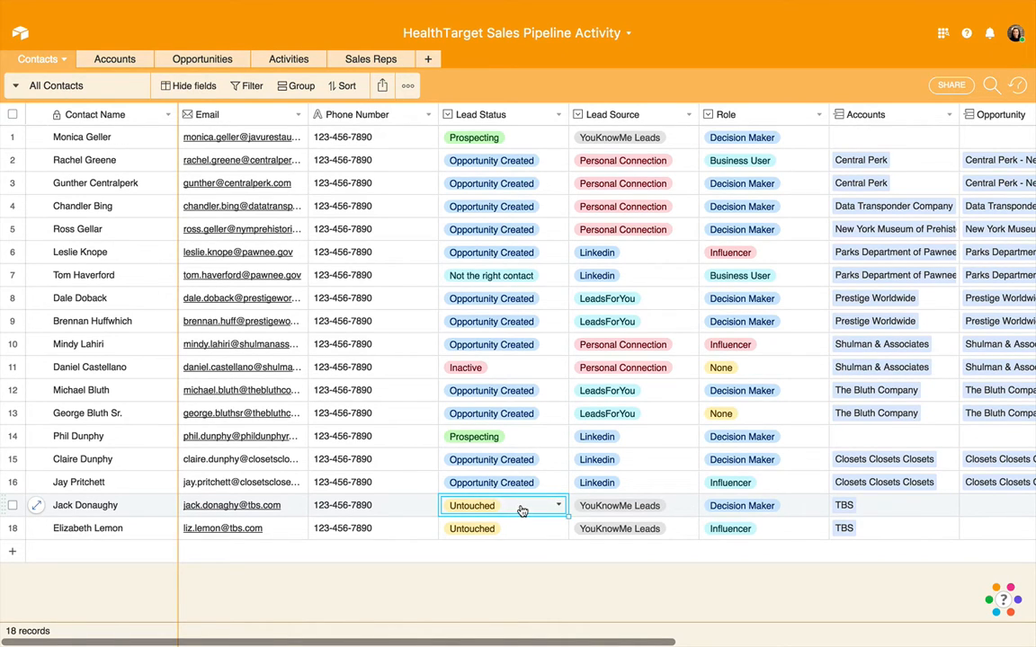
{"action": "left_click", "coordinate": [521, 511]}
{"action": "left_click", "coordinate": [517, 412]}
{"action": "left_click", "coordinate": [517, 533]}
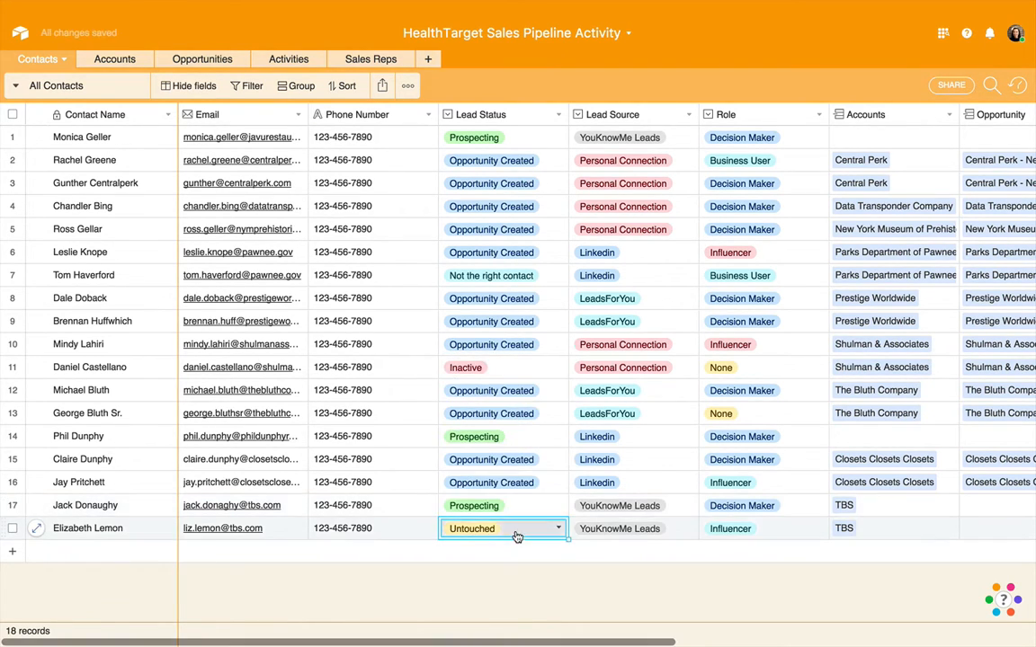
{"action": "left_click", "coordinate": [517, 535]}
{"action": "left_click", "coordinate": [450, 437]}
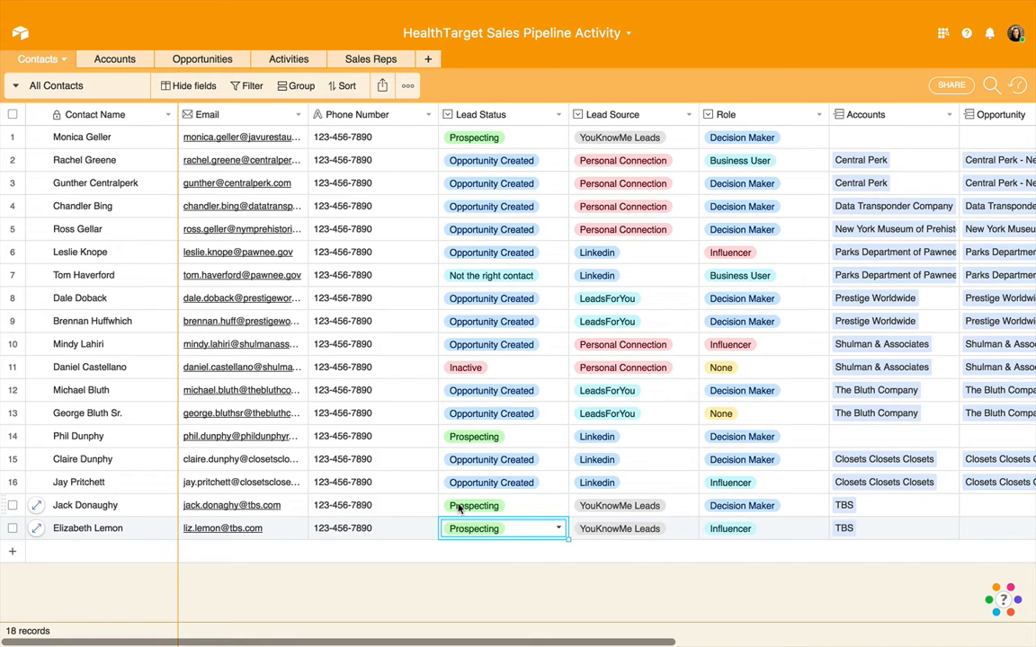
Step: Add a new record to the Activities table with the activity type Initial Email
{"action": "left_click", "coordinate": [282, 61]}
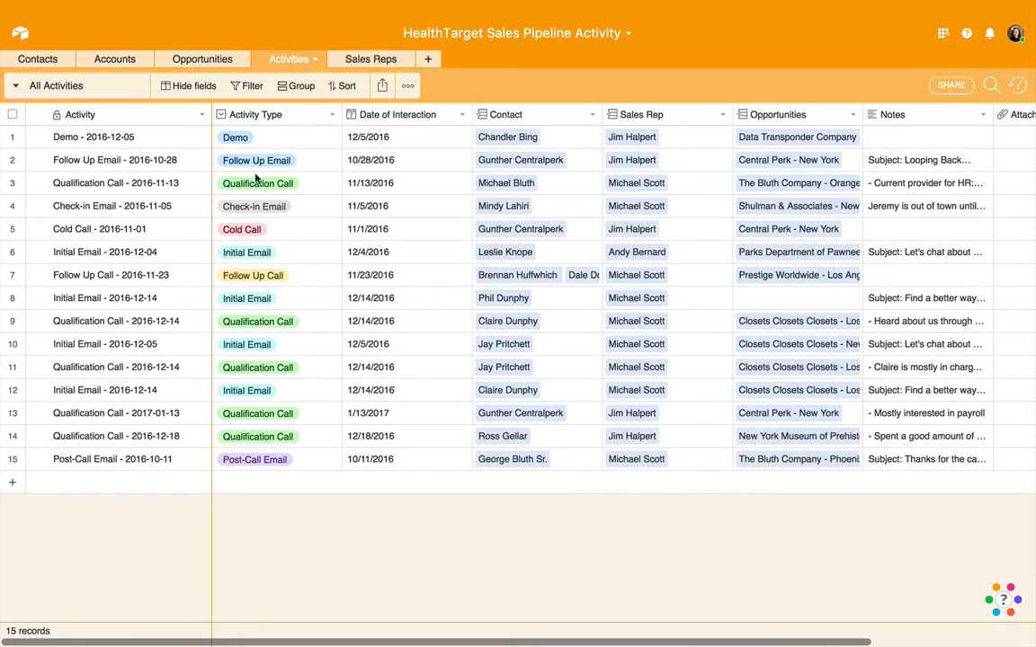
{"action": "left_click", "coordinate": [229, 482]}
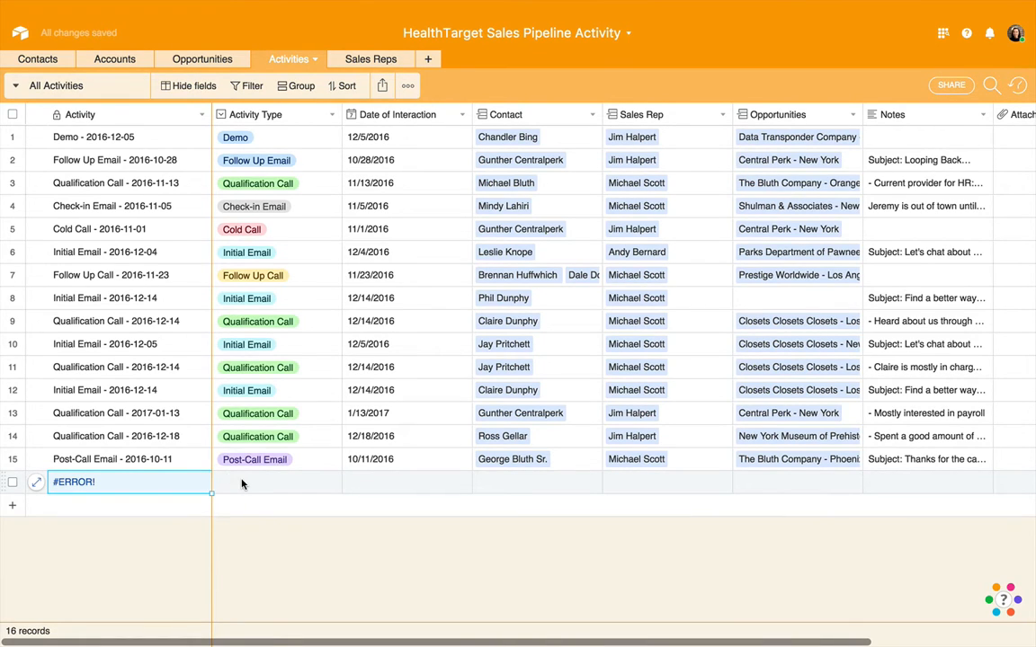
{"action": "left_click", "coordinate": [238, 483]}
{"action": "left_click", "coordinate": [241, 483]}
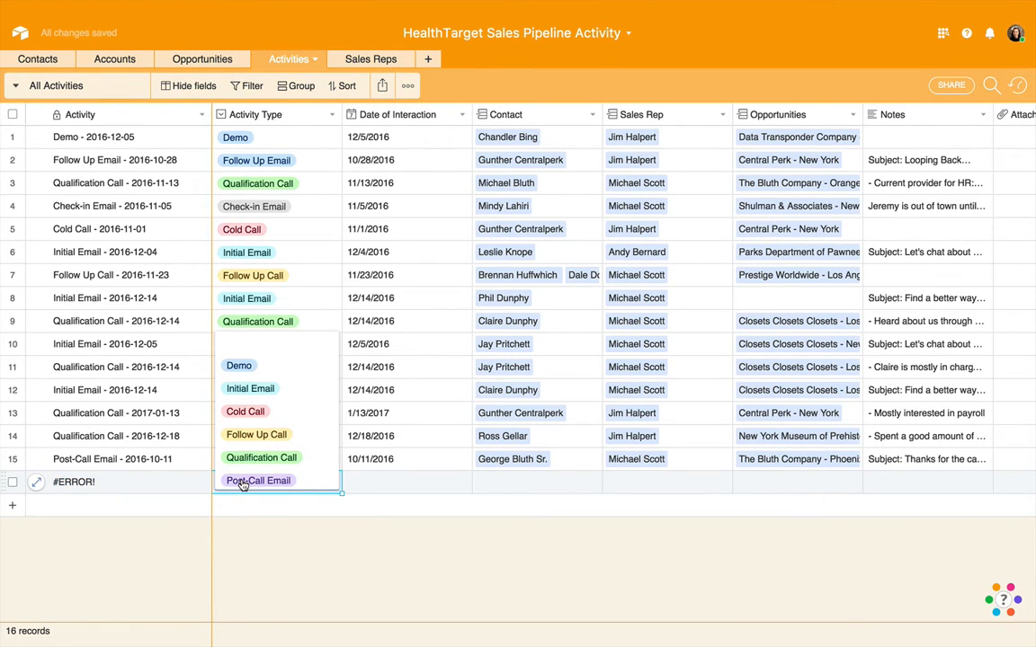
{"action": "left_click", "coordinate": [241, 391]}
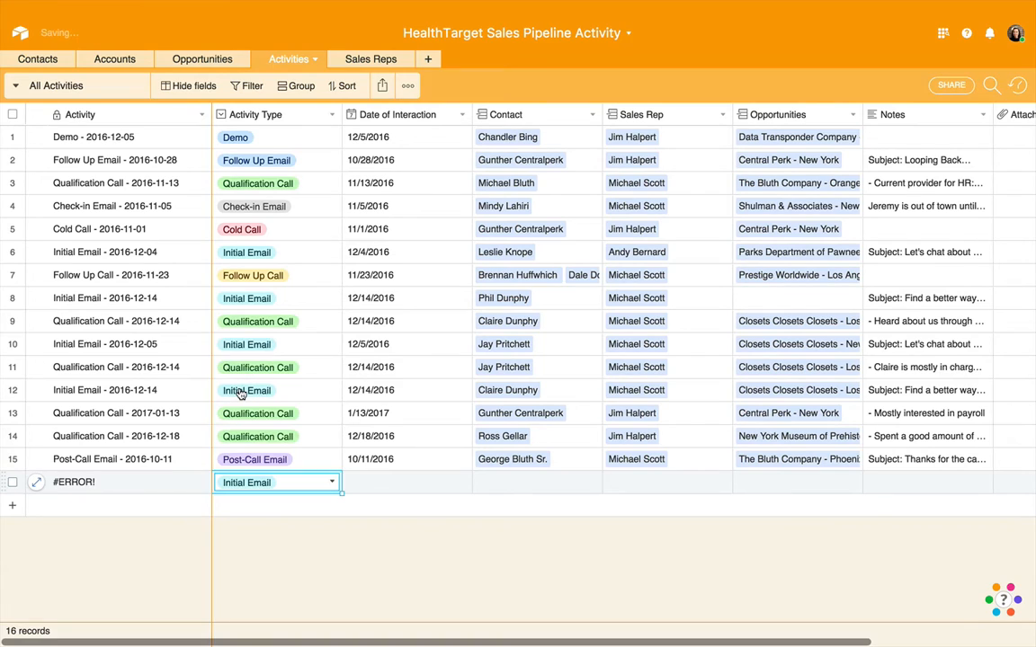
Step: Set the new Initial Email activity's date of interaction to 1/11/2017
{"action": "left_click", "coordinate": [382, 484]}
{"action": "left_click", "coordinate": [382, 483]}
{"action": "left_click", "coordinate": [376, 457]}
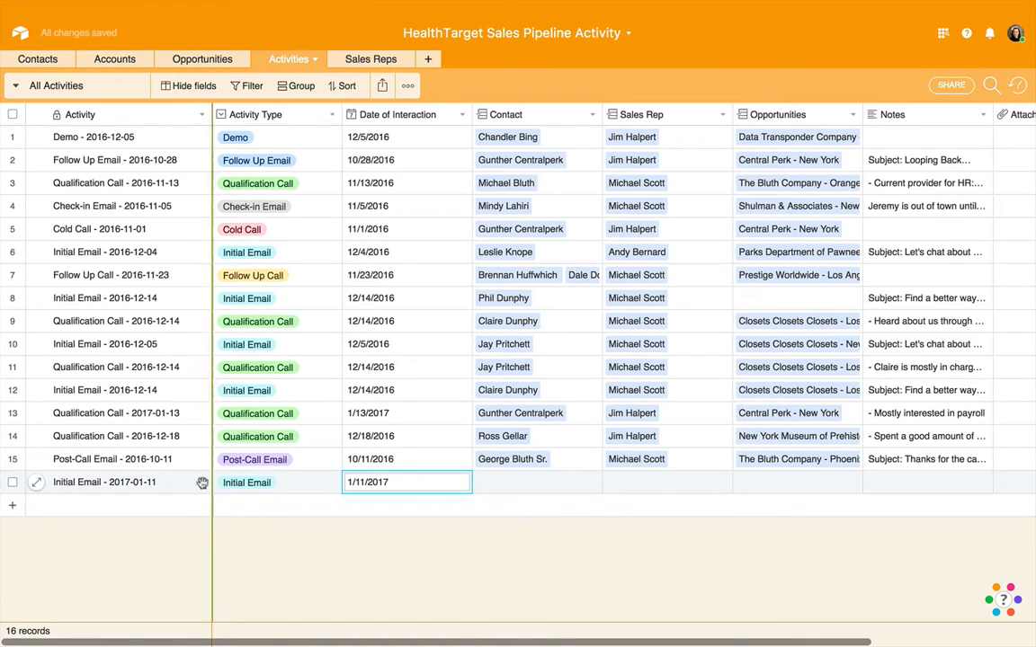
Step: Examine the new activity's name, type and date, and the Activity field's formula that combines them
{"action": "left_click", "coordinate": [162, 483]}
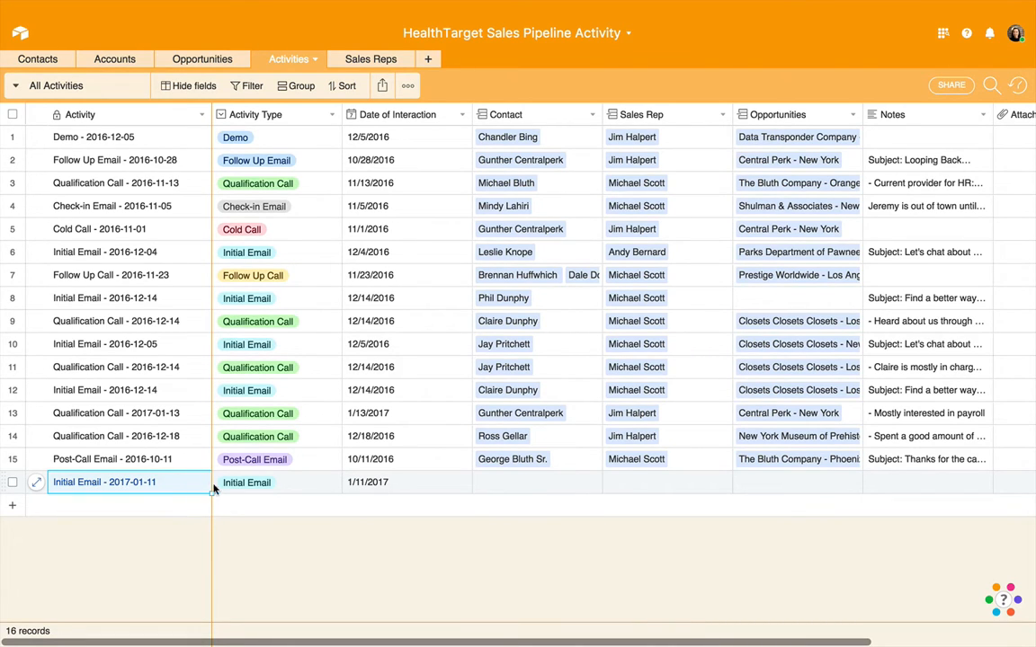
{"action": "left_click", "coordinate": [300, 488]}
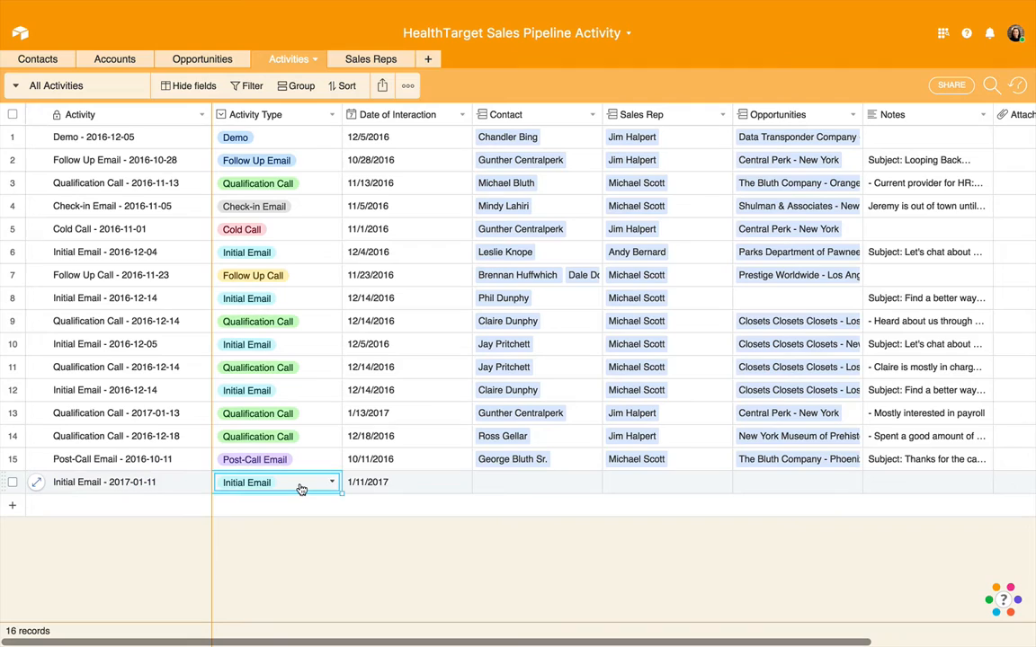
{"action": "left_click", "coordinate": [424, 485]}
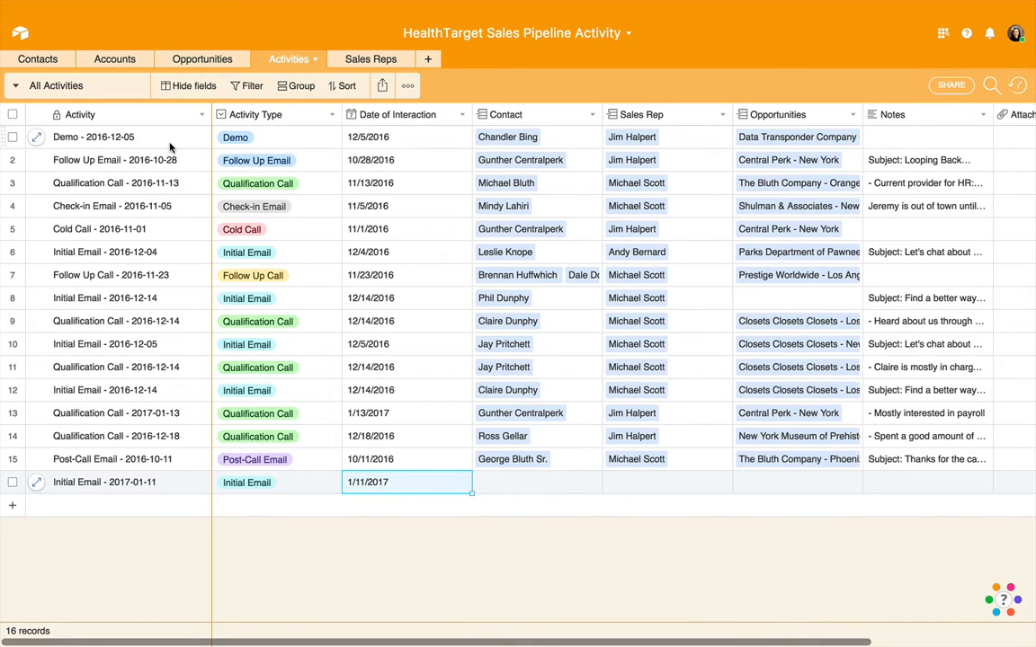
{"action": "left_click", "coordinate": [188, 115]}
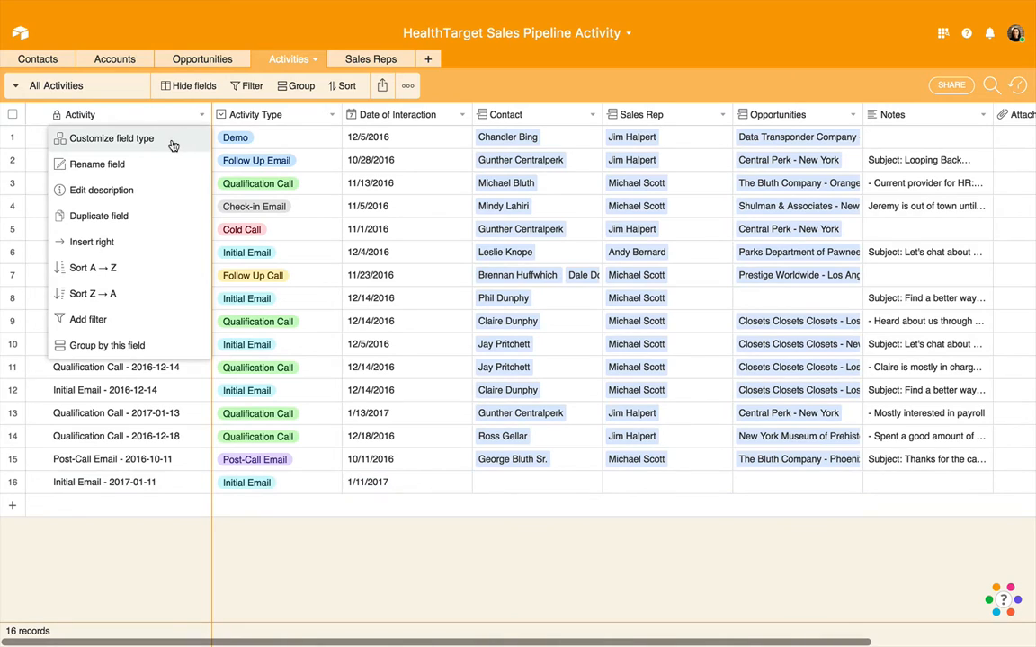
{"action": "left_click", "coordinate": [112, 138]}
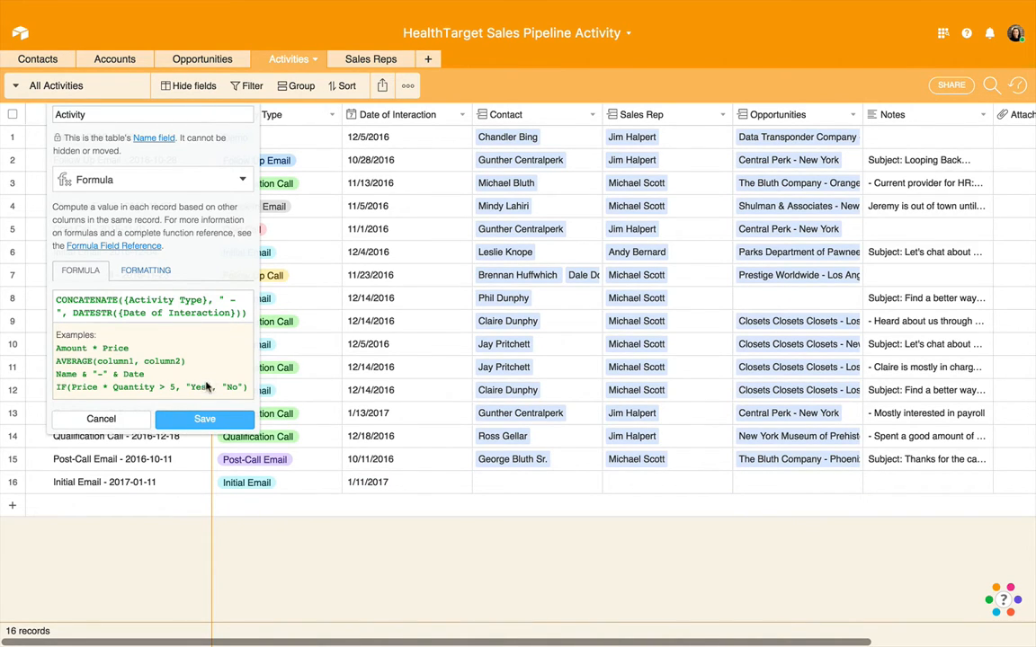
Step: Link the new Initial Email activity to the TBS decision-maker contact and to the sales rep who handles The Bluth Company
{"action": "left_click", "coordinate": [174, 422]}
{"action": "left_click", "coordinate": [495, 483]}
{"action": "left_click", "coordinate": [485, 483]}
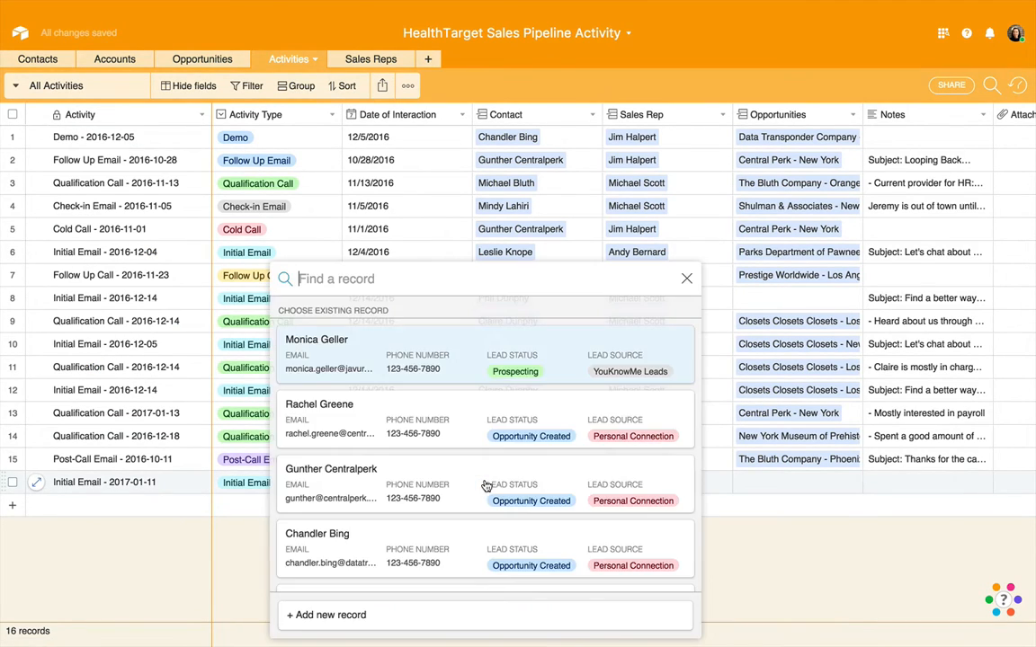
{"action": "scroll", "coordinate": [485, 481], "scroll_direction": "down", "scroll_amount": 5}
{"action": "left_click", "coordinate": [458, 492]}
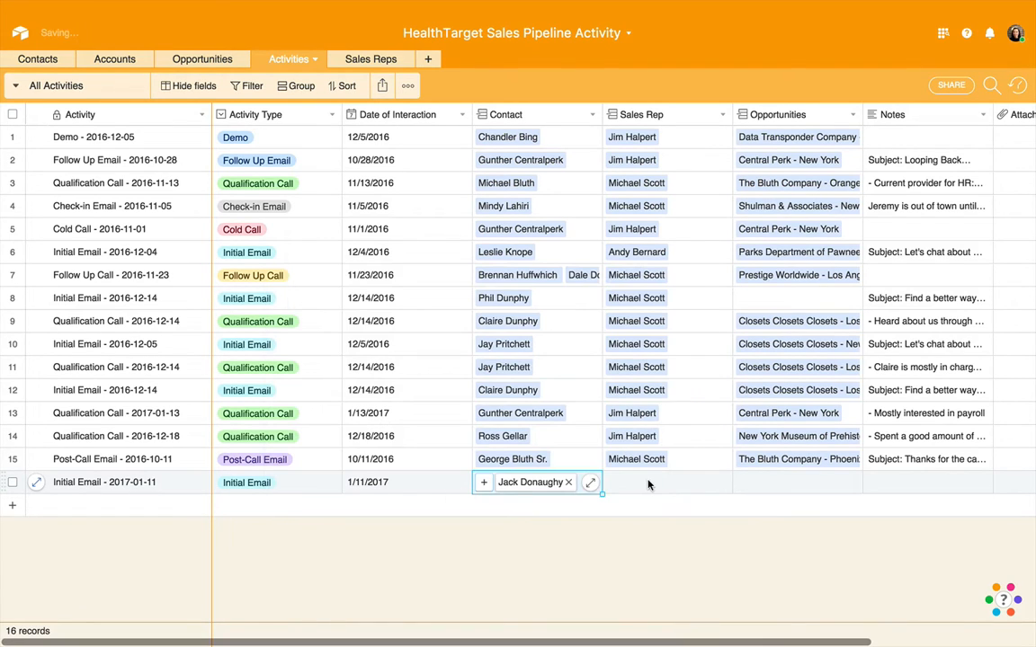
{"action": "left_click", "coordinate": [613, 483]}
{"action": "left_click", "coordinate": [615, 485]}
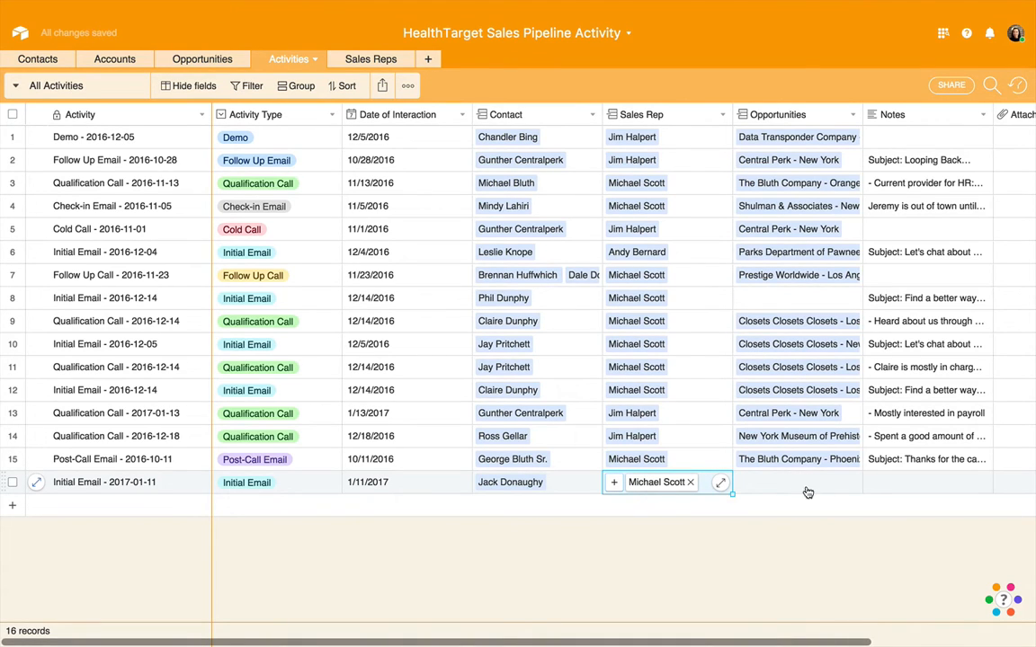
Step: Add a second Initial Email activity to the Activities table with the date of interaction 1/11/2017
{"action": "left_click", "coordinate": [20, 506]}
{"action": "left_click", "coordinate": [253, 505]}
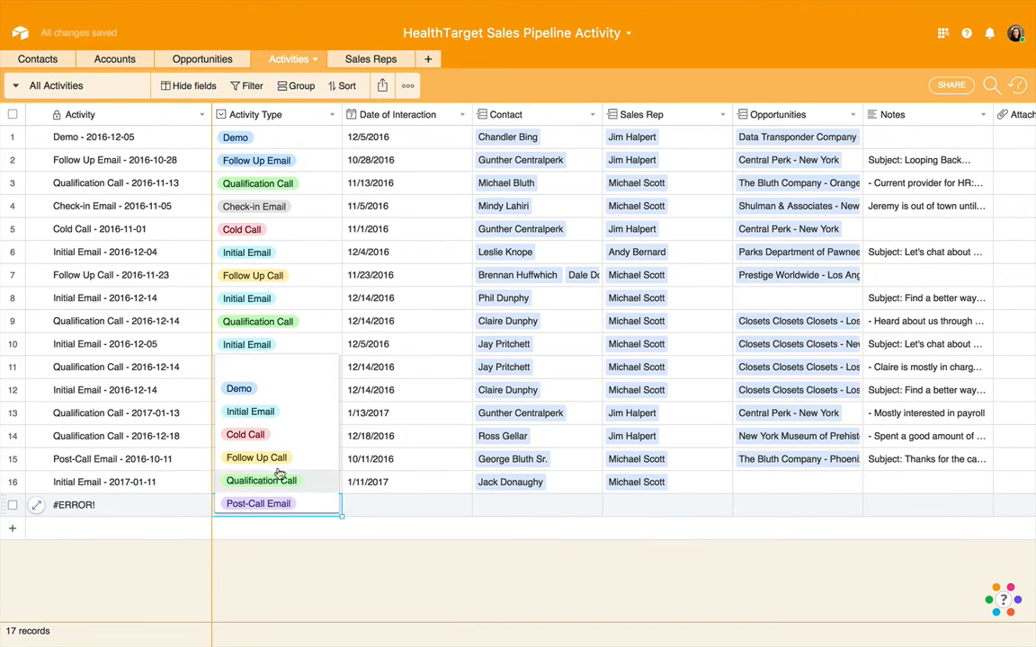
{"action": "left_click", "coordinate": [265, 412]}
{"action": "left_click", "coordinate": [371, 507]}
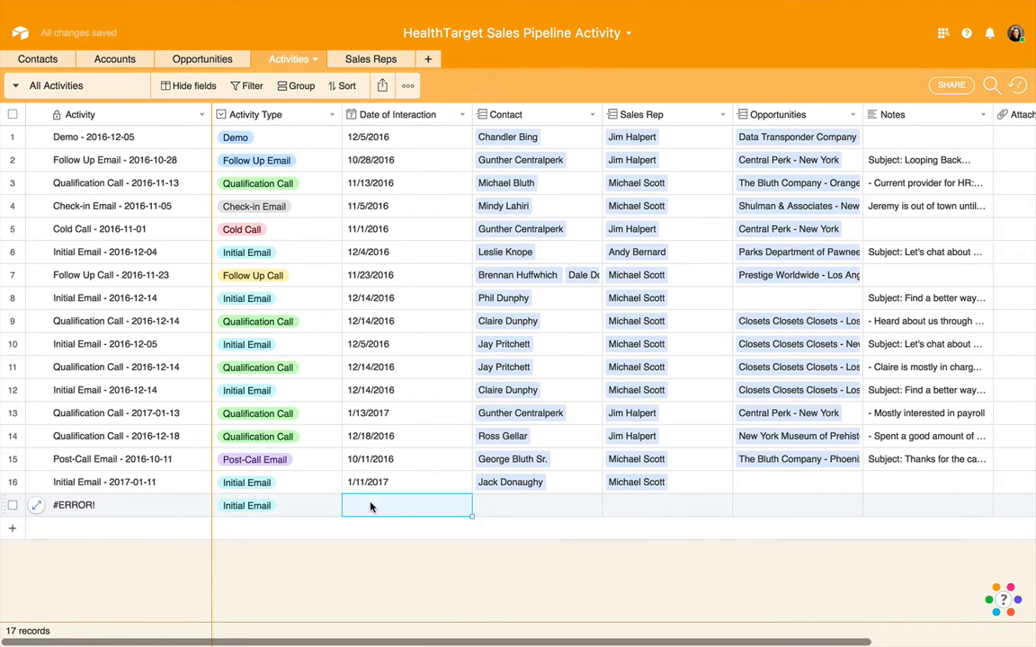
{"action": "left_click", "coordinate": [370, 507]}
{"action": "left_click", "coordinate": [375, 484]}
Step: Link the second Initial Email activity to the other TBS contact and to the same sales rep as the first one
{"action": "left_click", "coordinate": [508, 511]}
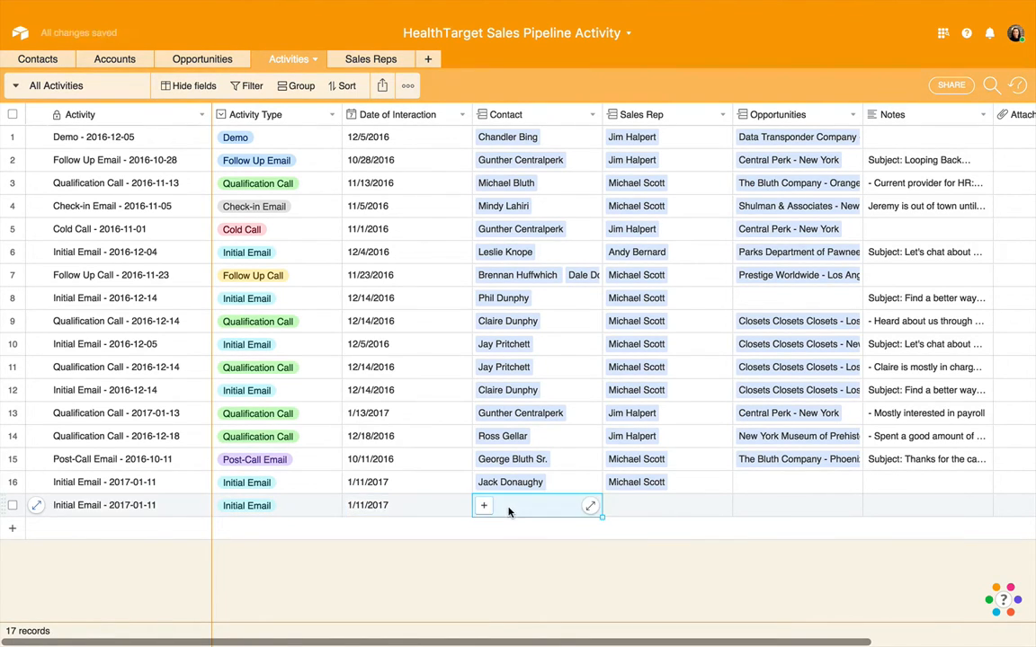
{"action": "type", "text": "elizab"}
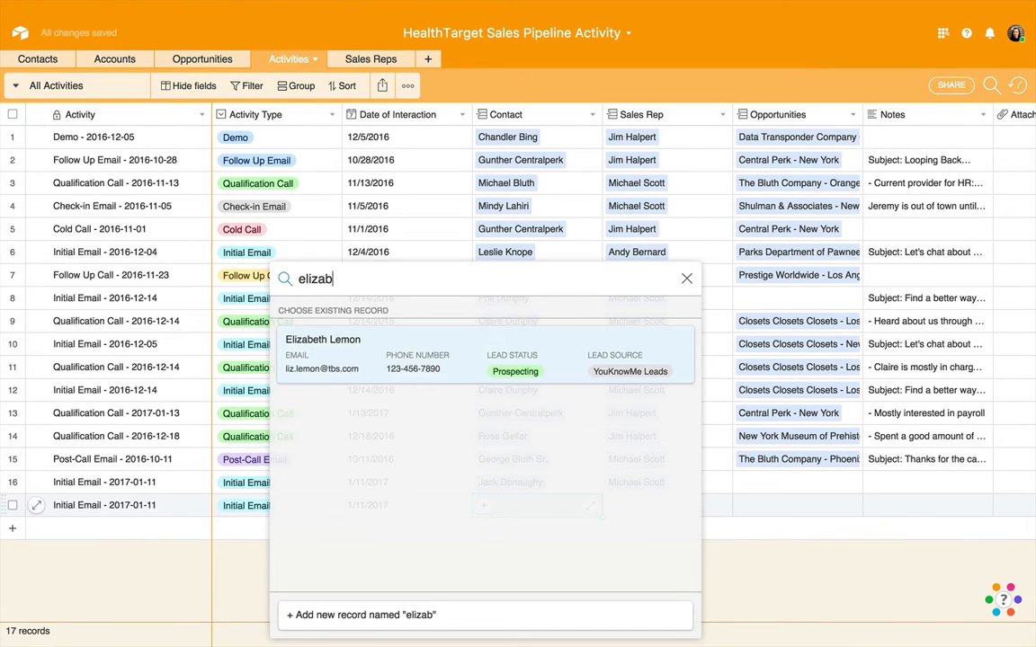
{"action": "left_click", "coordinate": [422, 346]}
{"action": "left_click", "coordinate": [618, 507]}
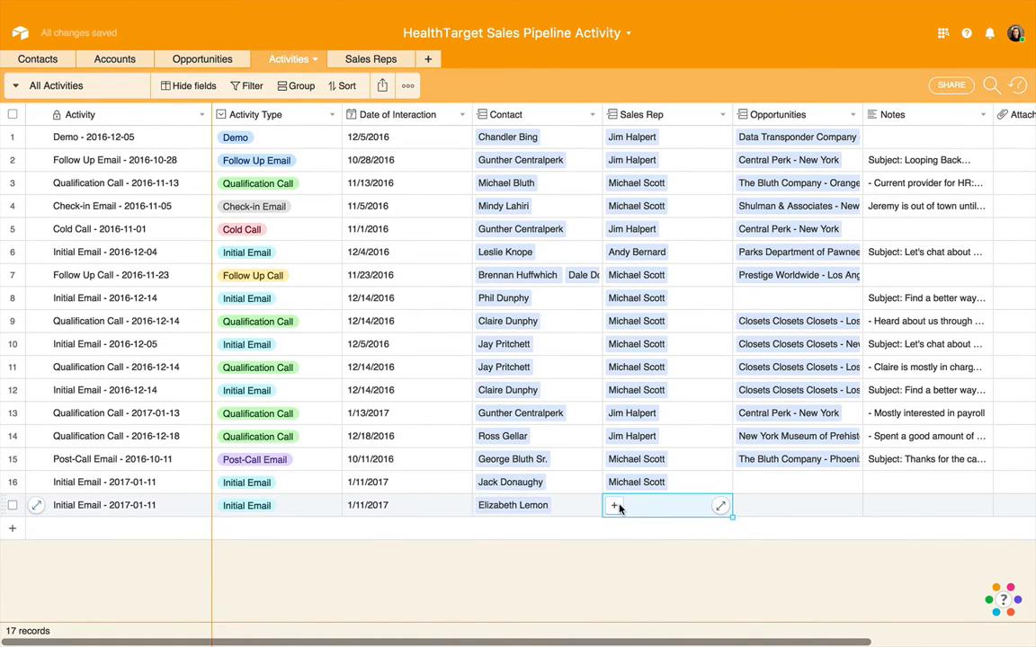
{"action": "left_click", "coordinate": [615, 506]}
{"action": "left_click", "coordinate": [584, 352]}
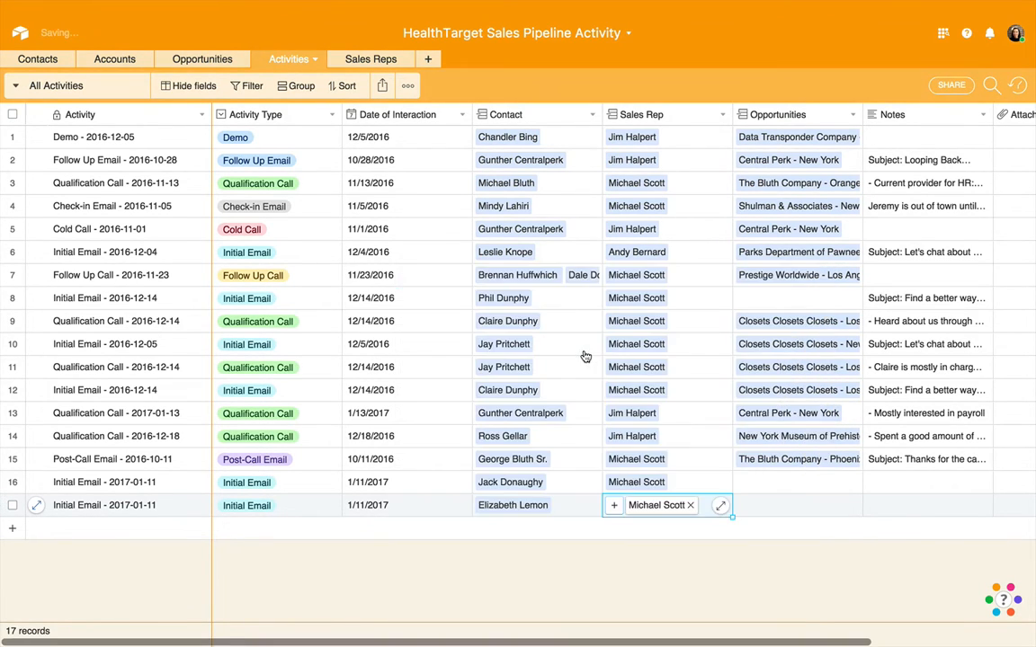
{"action": "left_click", "coordinate": [890, 480]}
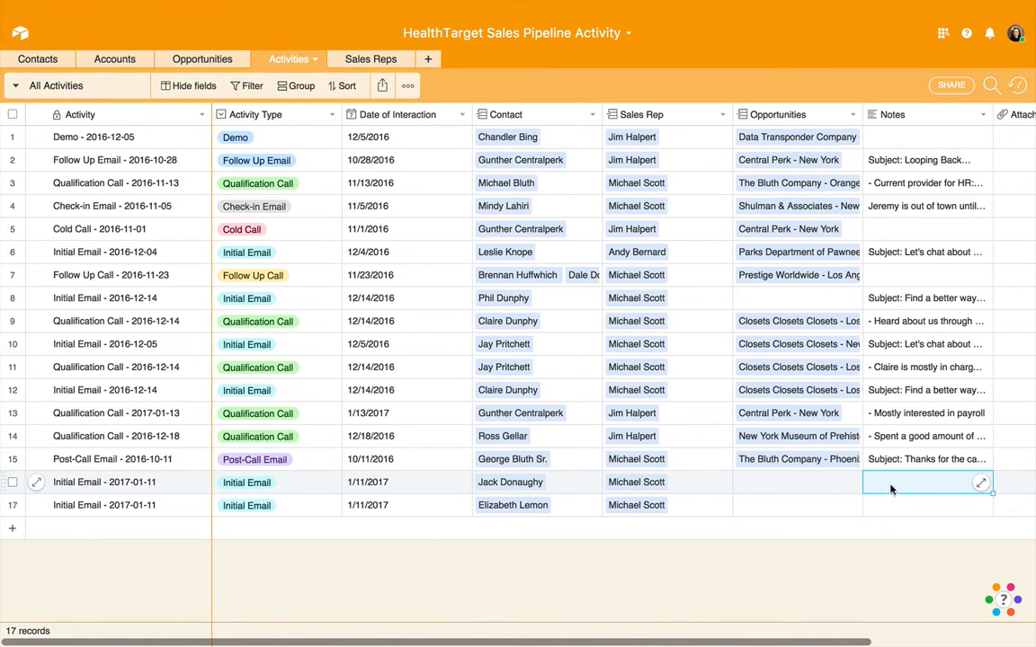
{"action": "key", "text": "Down"}
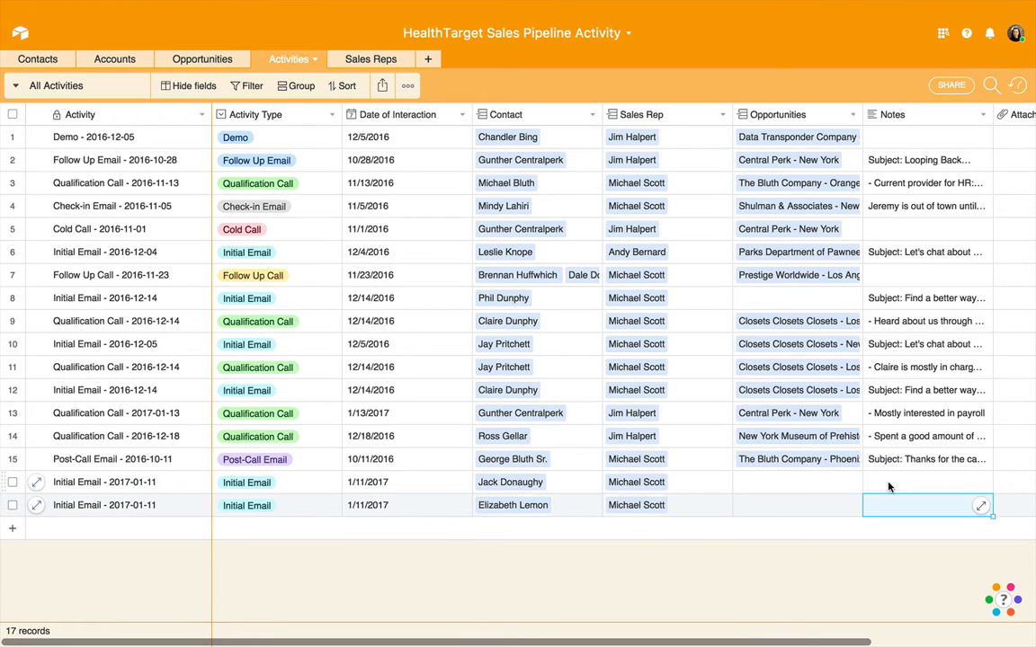
{"action": "key", "text": "Up"}
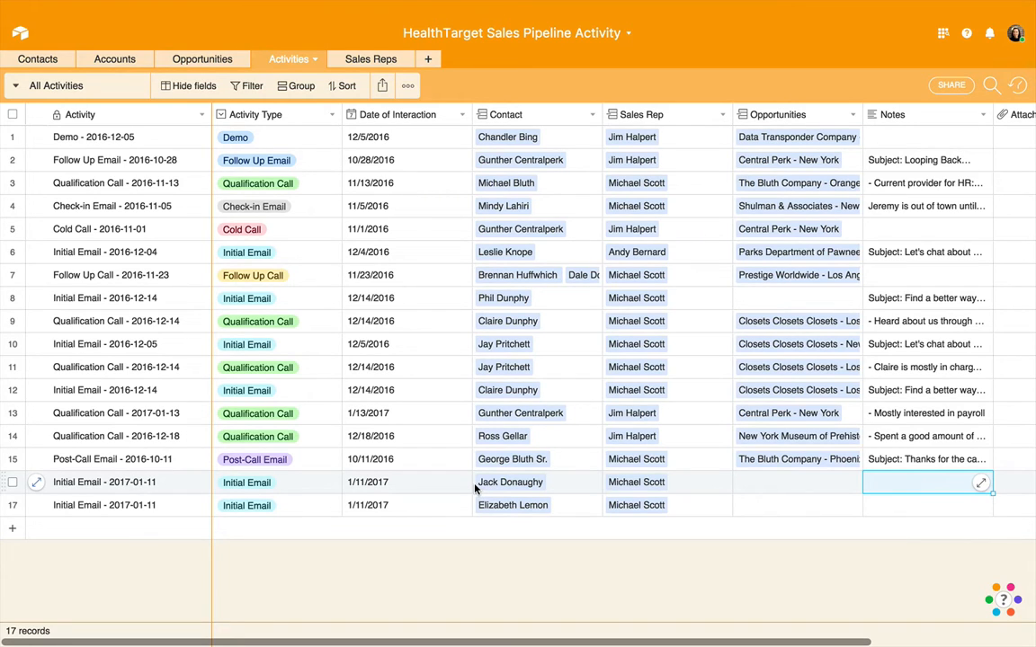
Step: Set the Lead Status of the contact linked to the first 1/11/2017 Initial Email to Qualifying
{"action": "left_click", "coordinate": [517, 487]}
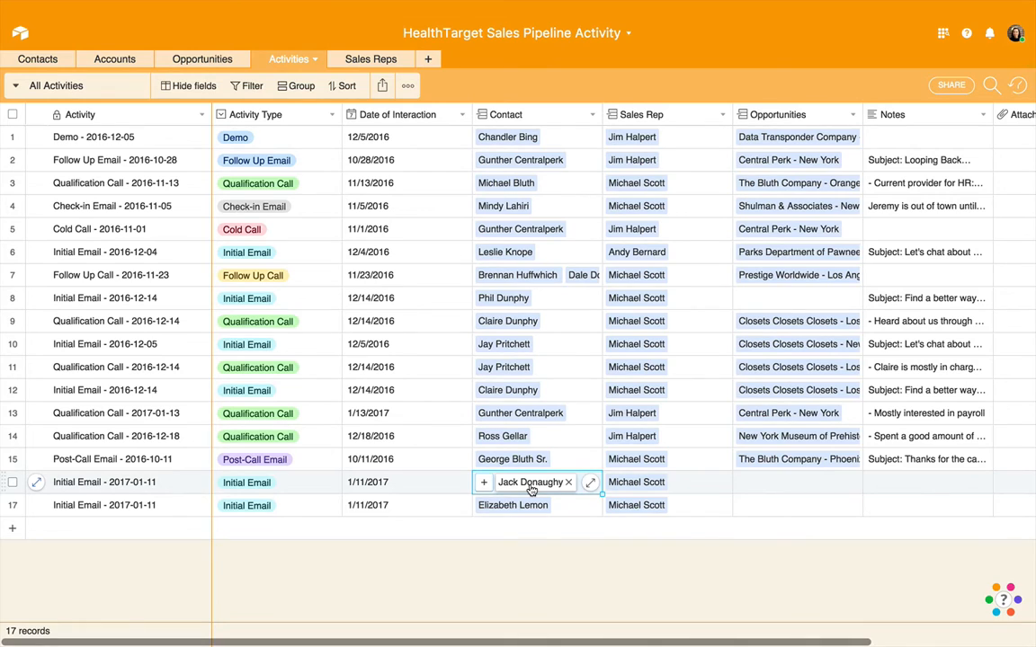
{"action": "left_click", "coordinate": [530, 484]}
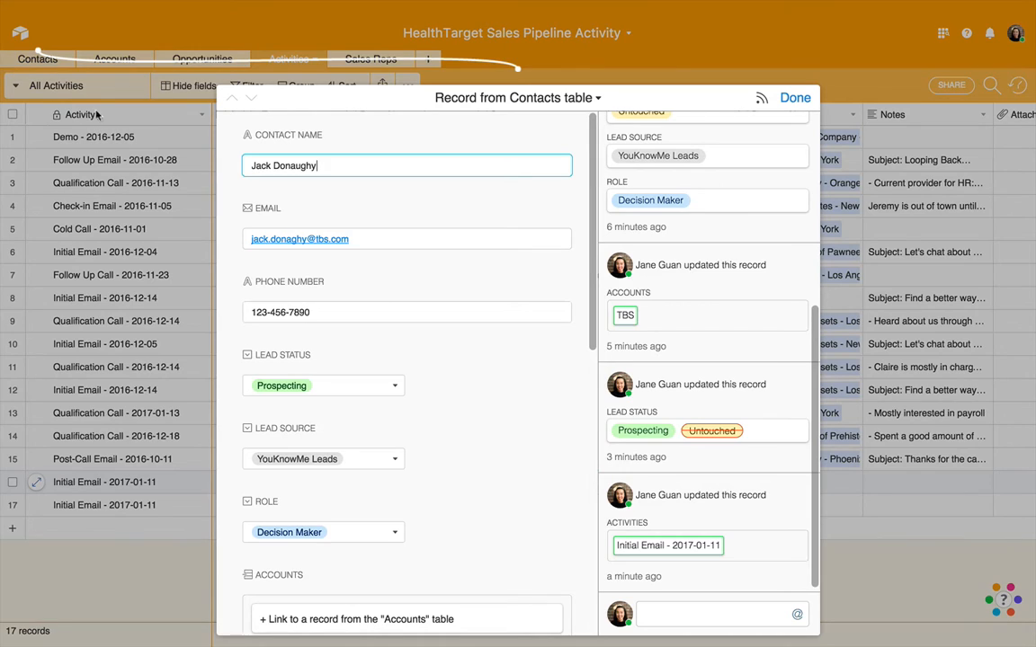
{"action": "left_click", "coordinate": [394, 390]}
{"action": "scroll", "coordinate": [360, 499], "scroll_direction": "down", "scroll_amount": 1}
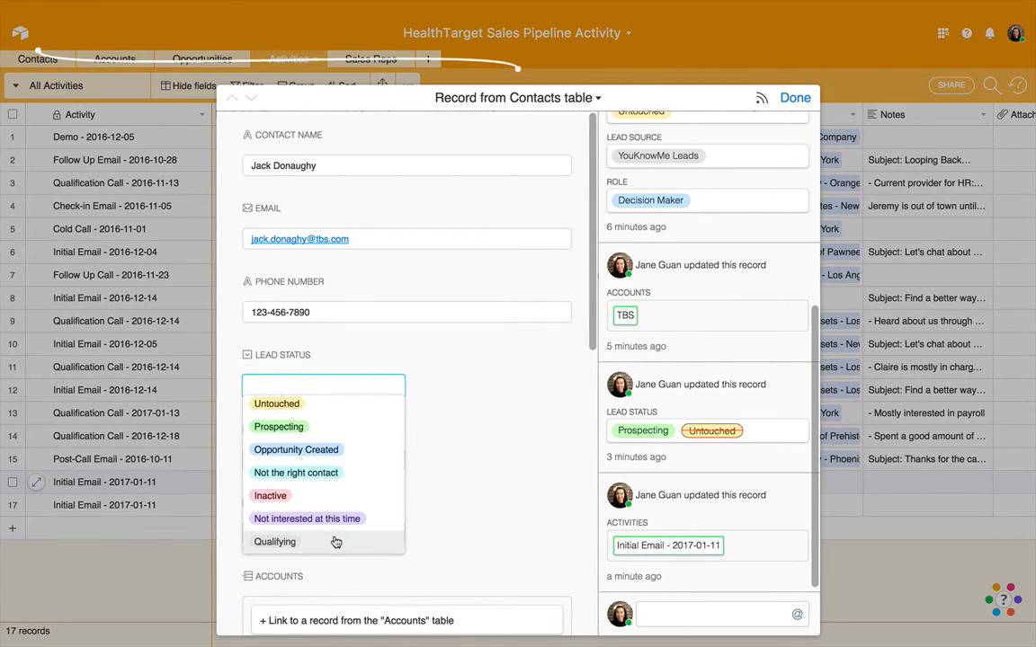
{"action": "left_click", "coordinate": [335, 542]}
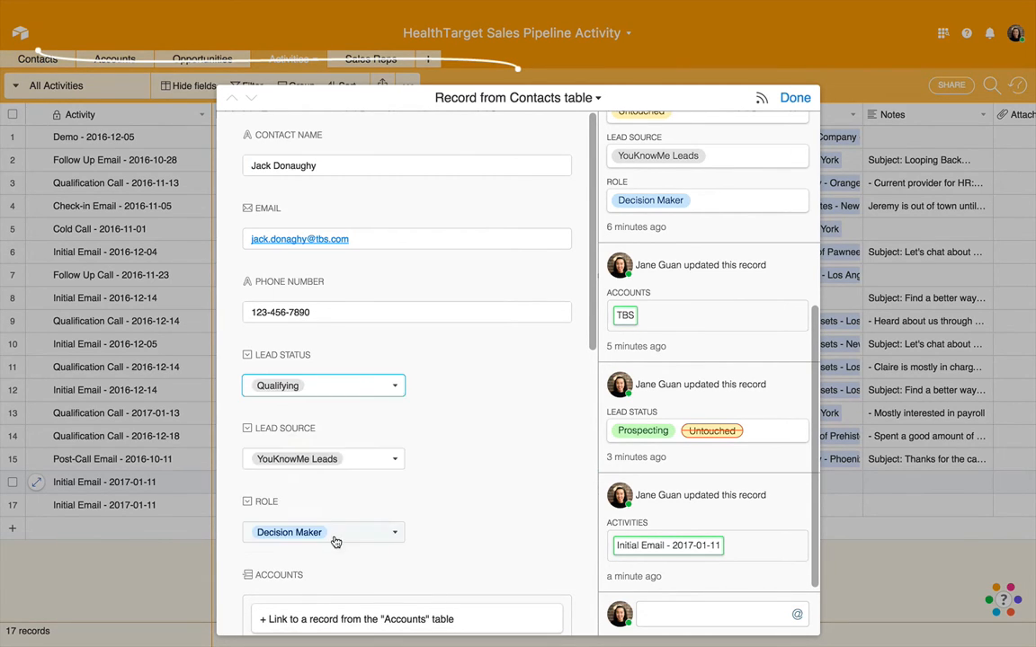
{"action": "left_click", "coordinate": [793, 98]}
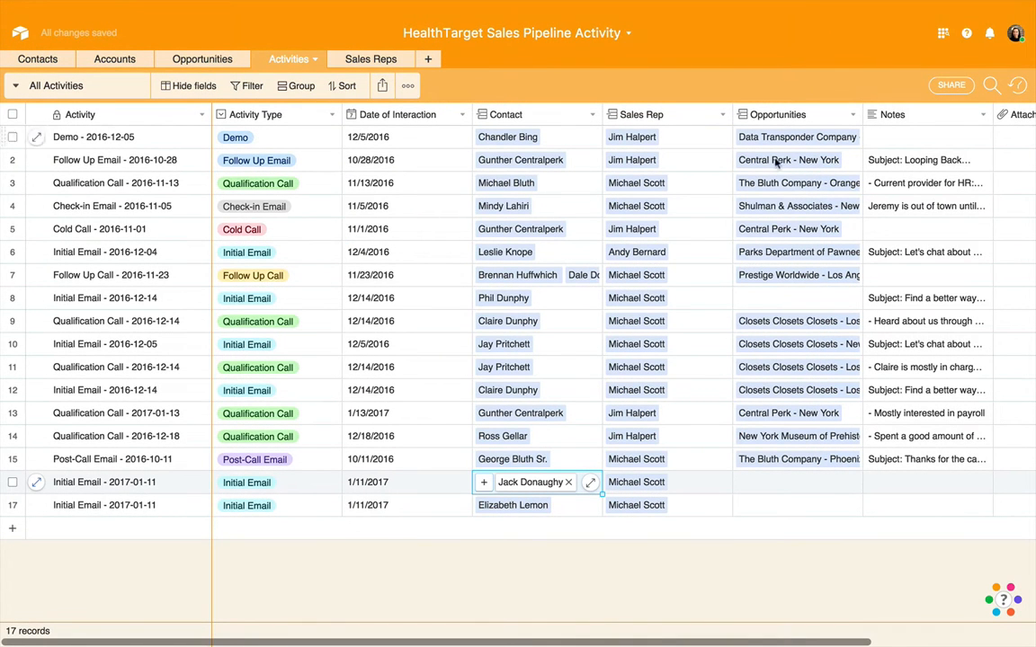
{"action": "left_click", "coordinate": [702, 566]}
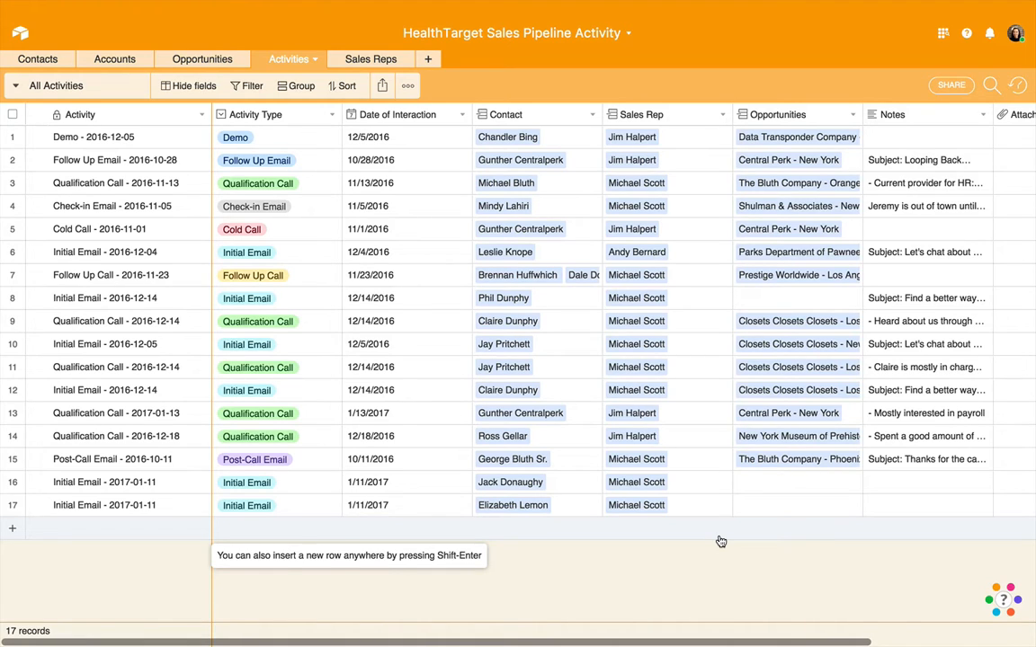
Step: Add a Qualification Call activity to the Activities table with the date of interaction 1/11/2017
{"action": "left_click", "coordinate": [248, 528]}
{"action": "left_click", "coordinate": [254, 528]}
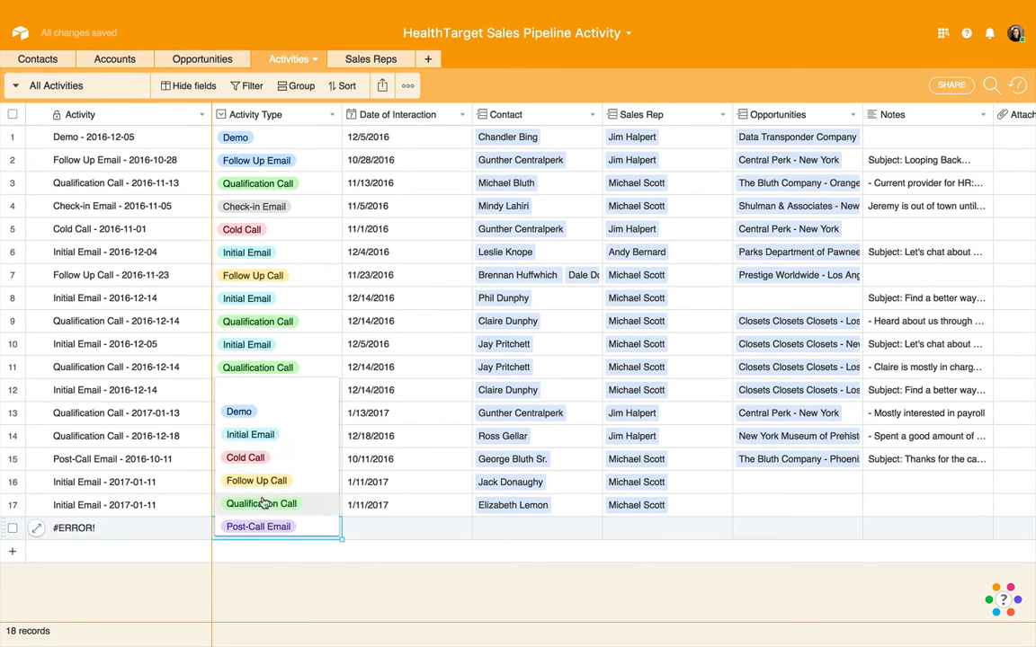
{"action": "left_click", "coordinate": [263, 505]}
{"action": "left_click", "coordinate": [410, 533]}
{"action": "left_click", "coordinate": [410, 532]}
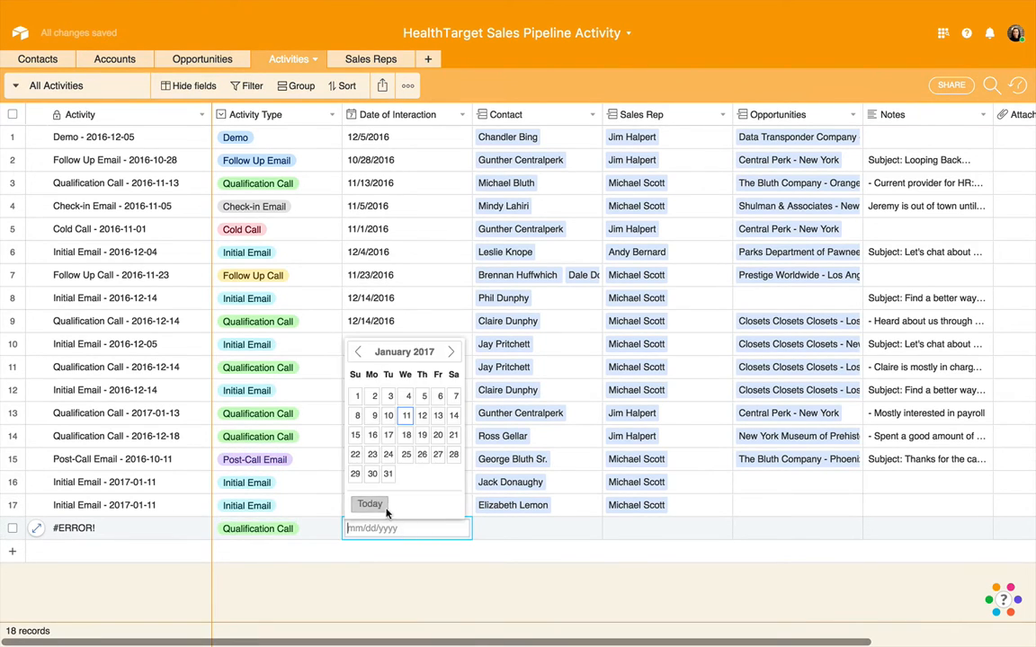
{"action": "left_click", "coordinate": [346, 464]}
Step: Link the new Qualification Call to the TBS decision-maker contact and to the sales rep used for the two TBS emails
{"action": "left_click", "coordinate": [483, 528]}
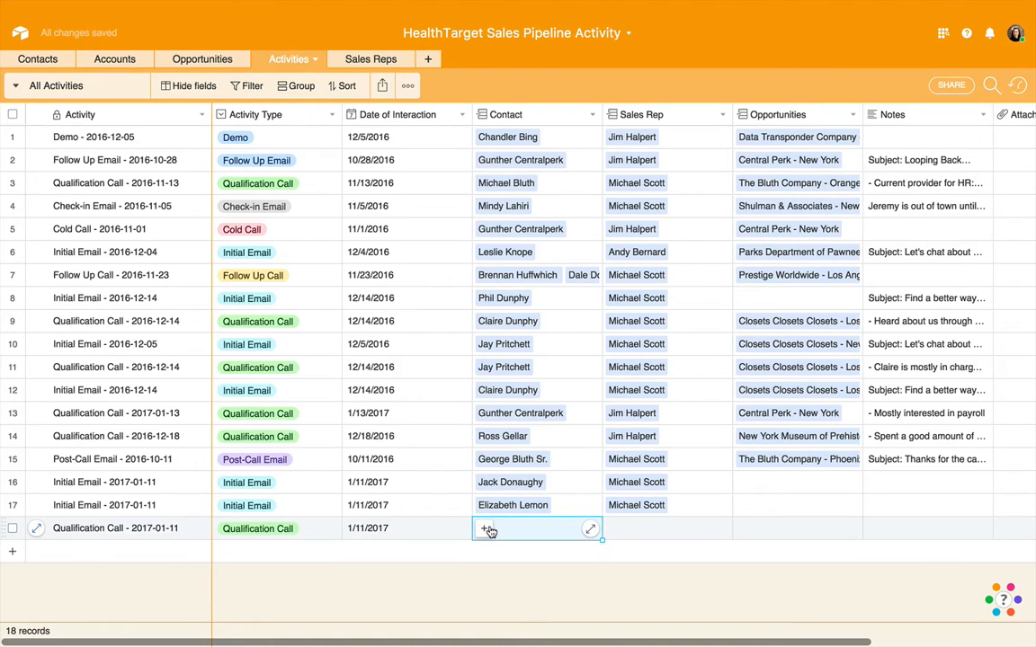
{"action": "left_click", "coordinate": [486, 530]}
{"action": "scroll", "coordinate": [493, 360], "scroll_direction": "down", "scroll_amount": 5}
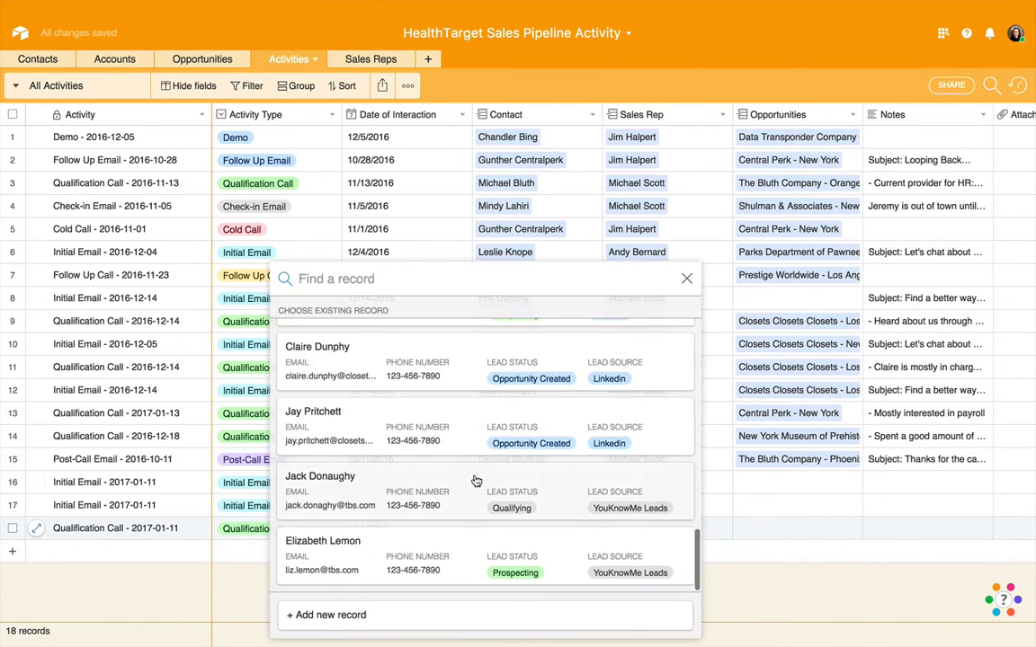
{"action": "left_click", "coordinate": [430, 435]}
{"action": "left_click", "coordinate": [631, 529]}
{"action": "left_click", "coordinate": [609, 530]}
{"action": "left_click", "coordinate": [467, 347]}
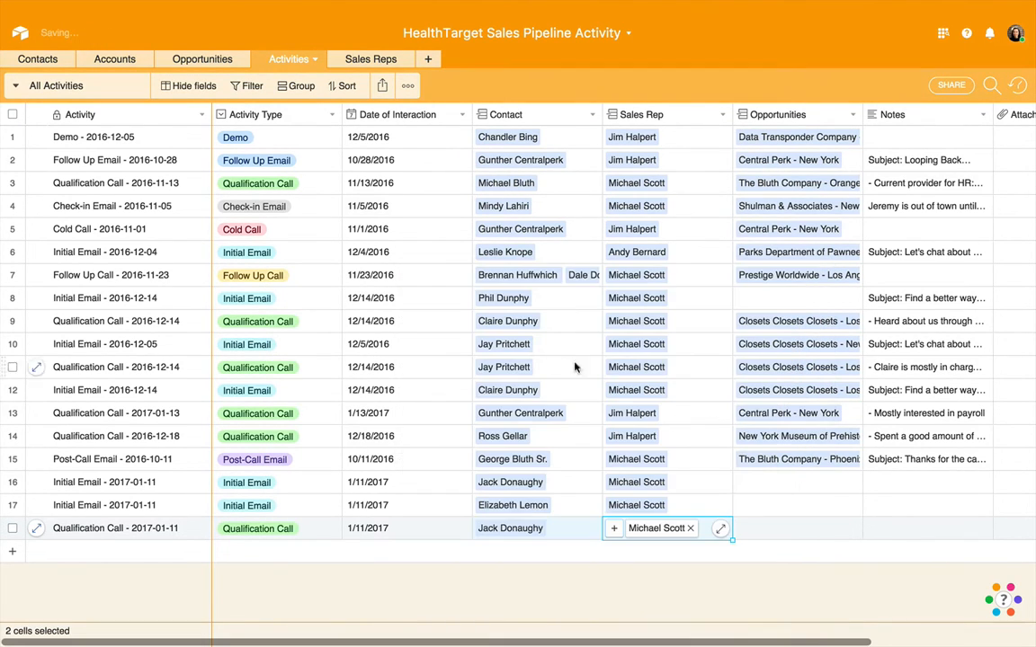
Step: Start the new Qualification Call's notes with the line "- Current provider for HR = x, y, z"
{"action": "left_click", "coordinate": [917, 535]}
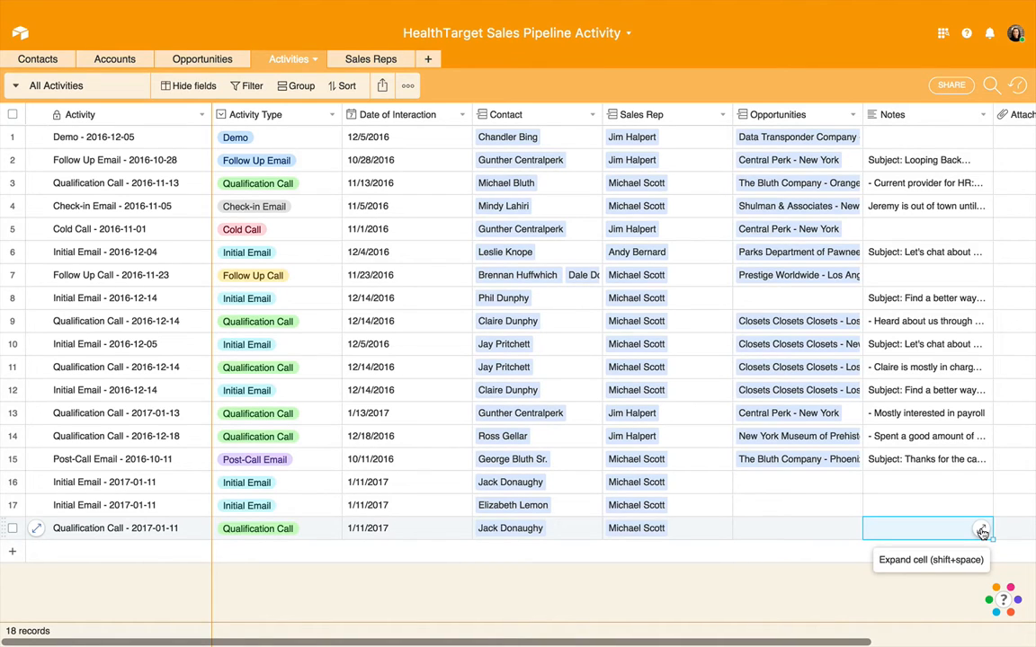
{"action": "left_click", "coordinate": [982, 531]}
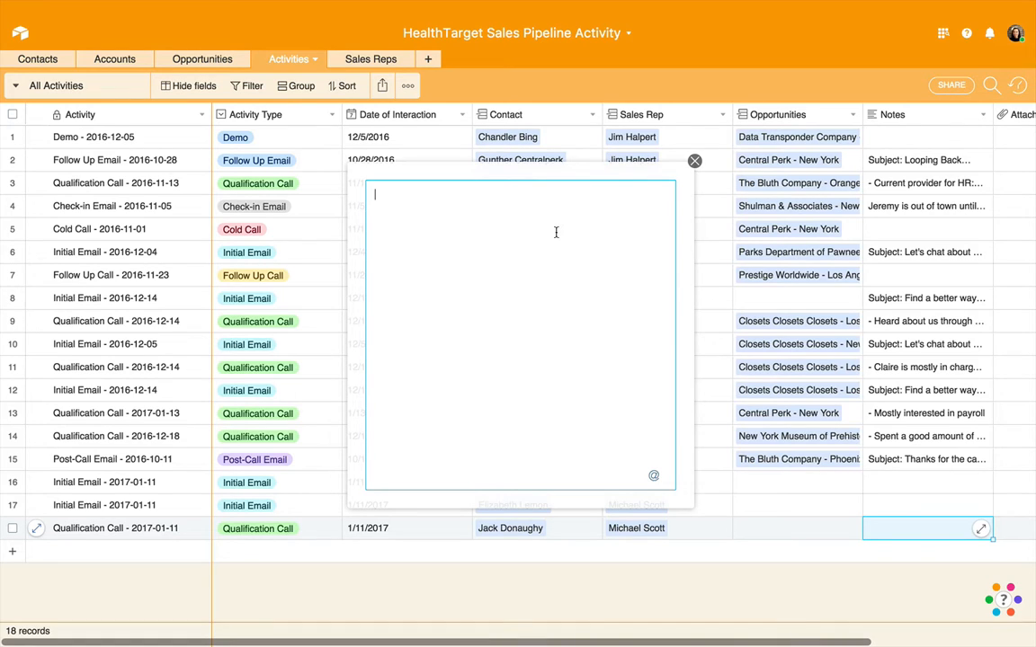
{"action": "type", "text": "- Current "}
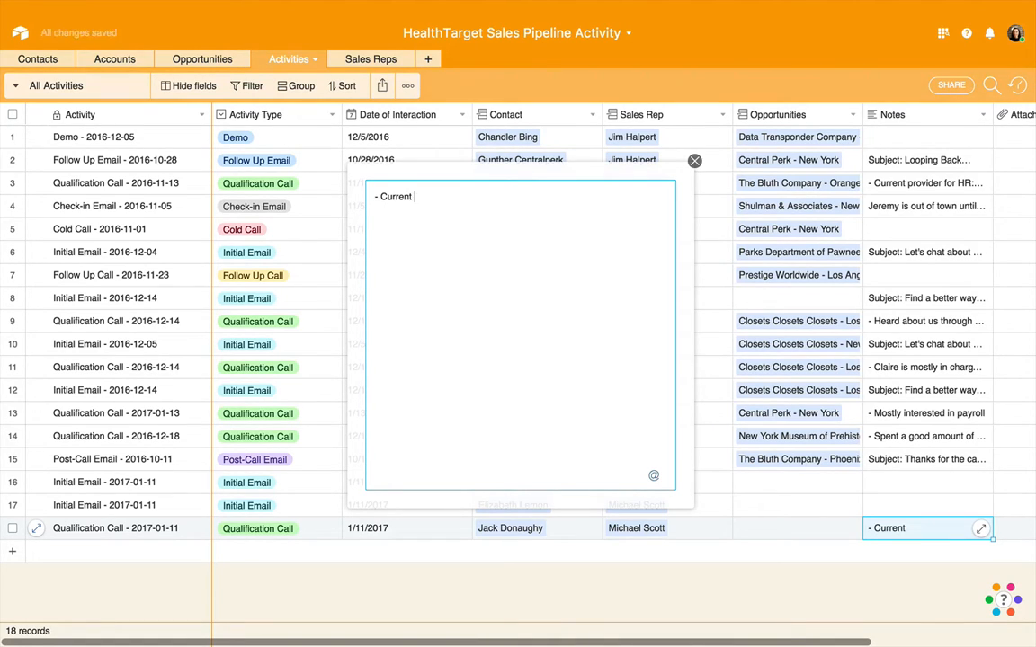
{"action": "type", "text": "provider for HR = x"}
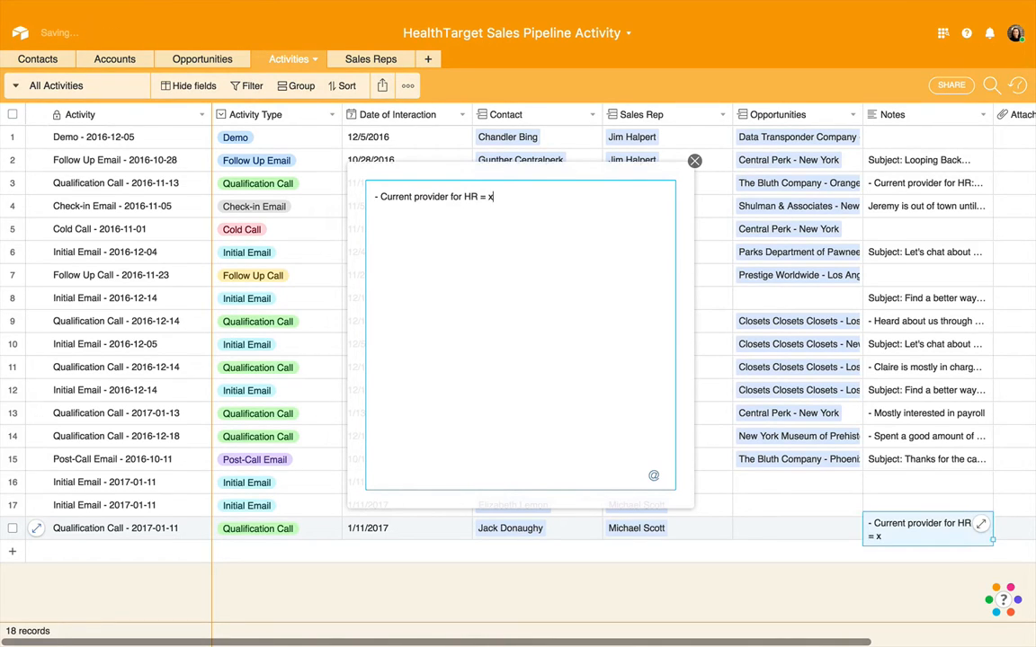
{"action": "type", "text": ", y, z"}
{"action": "key", "text": "Return"}
Step: Add note lines saying the contact is going to try our free trial for 15 days and "- Follow up after the free trial expires"
{"action": "type", "text": "-"}
{"action": "type", "text": "Jack is going to try out"}
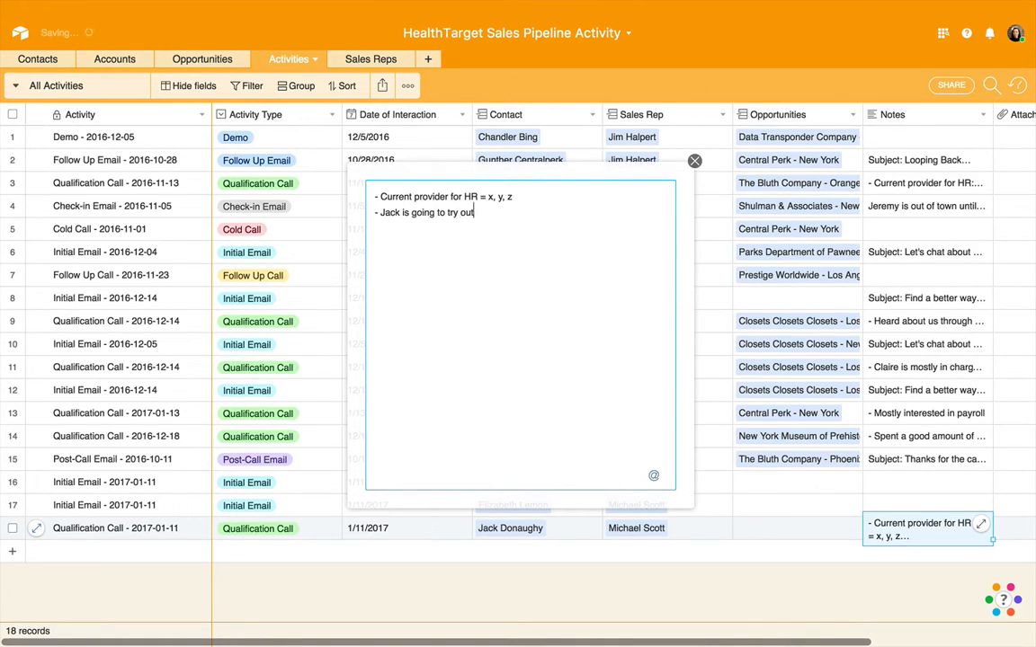
{"action": "type", "text": "r free trial for 15 days"}
{"action": "key", "text": "Return"}
{"action": "type", "text": "- Fo"}
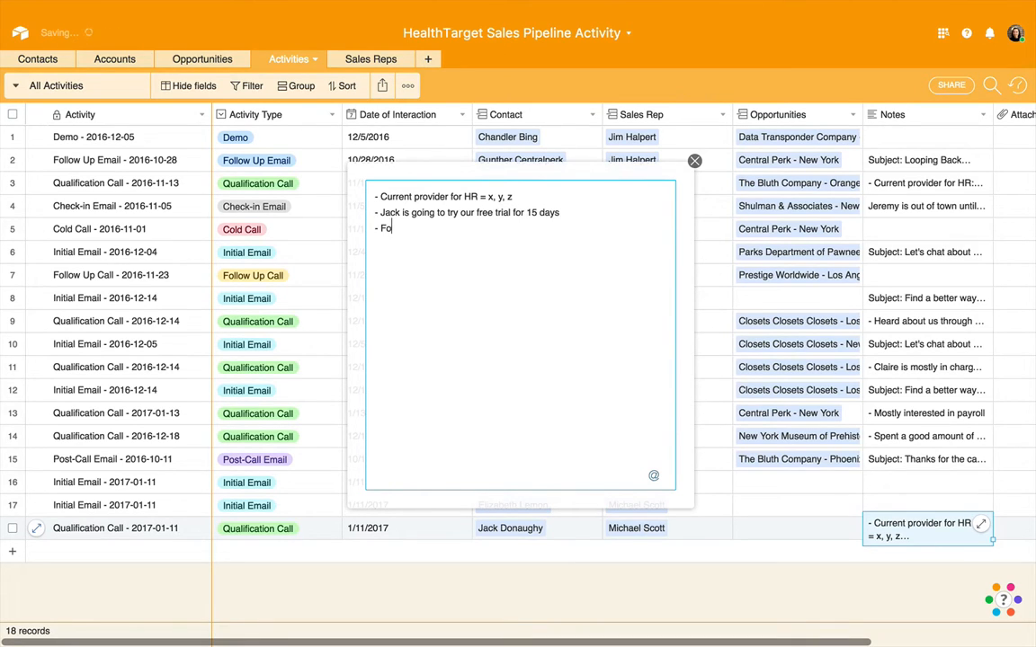
{"action": "type", "text": "llow up after the free trial expires"}
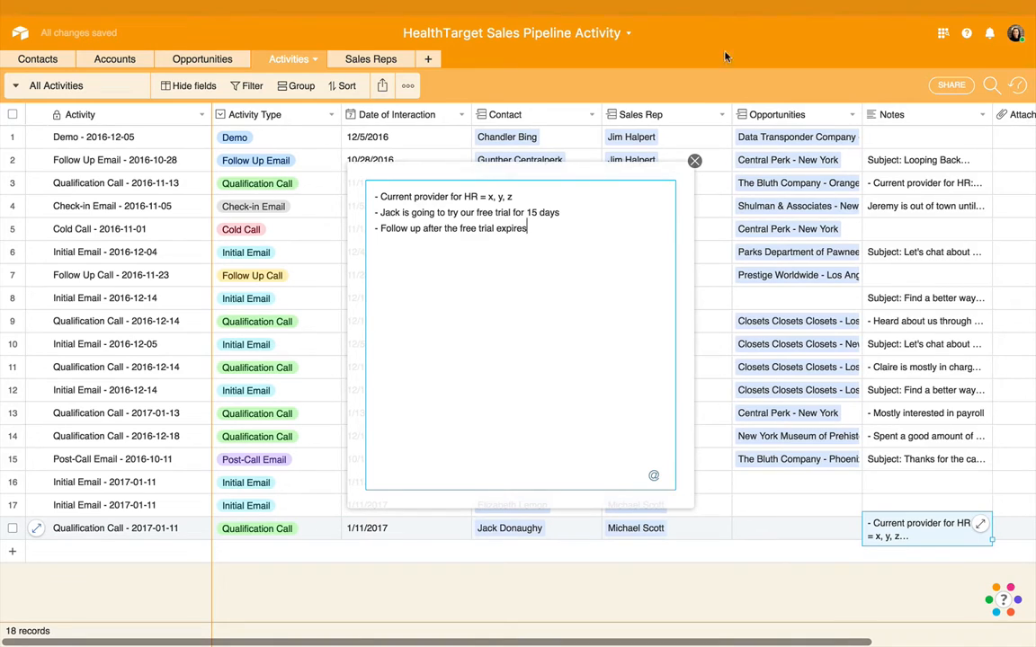
{"action": "left_click", "coordinate": [694, 161]}
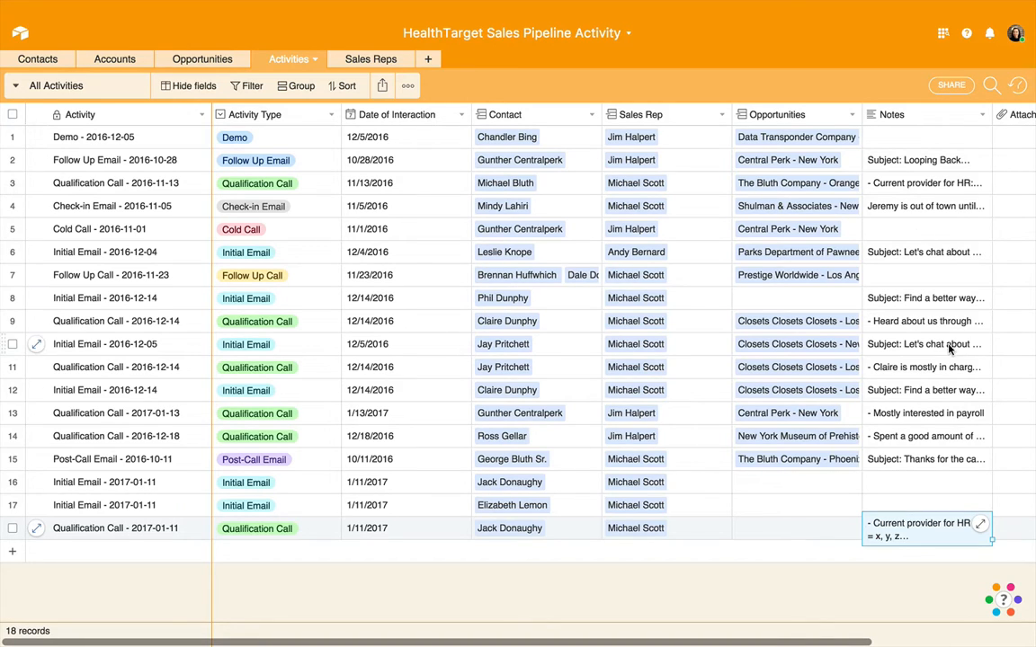
{"action": "left_click", "coordinate": [953, 418]}
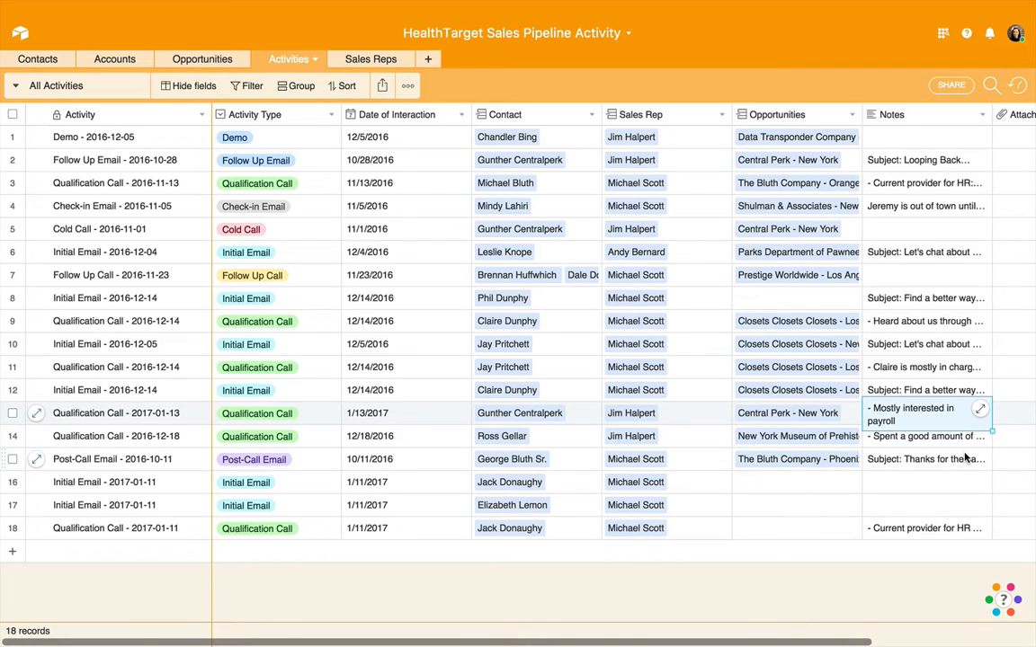
{"action": "left_click", "coordinate": [902, 593]}
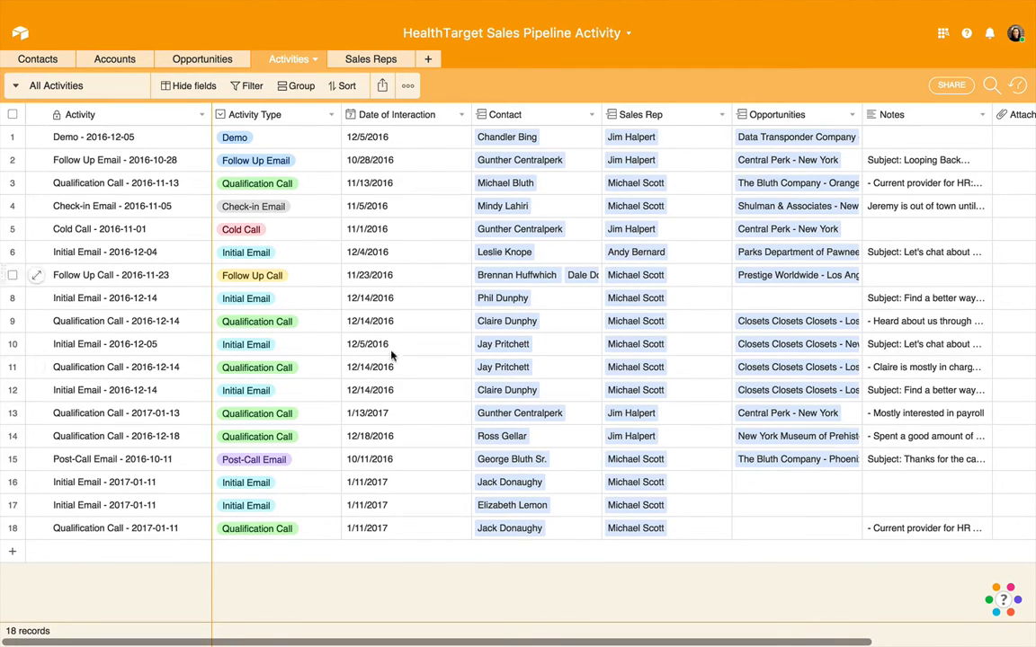
Step: Create a new opportunity named TBS from the 2017-01-11 Qualification Call and set its opportunity status to Qualified
{"action": "left_click", "coordinate": [771, 531]}
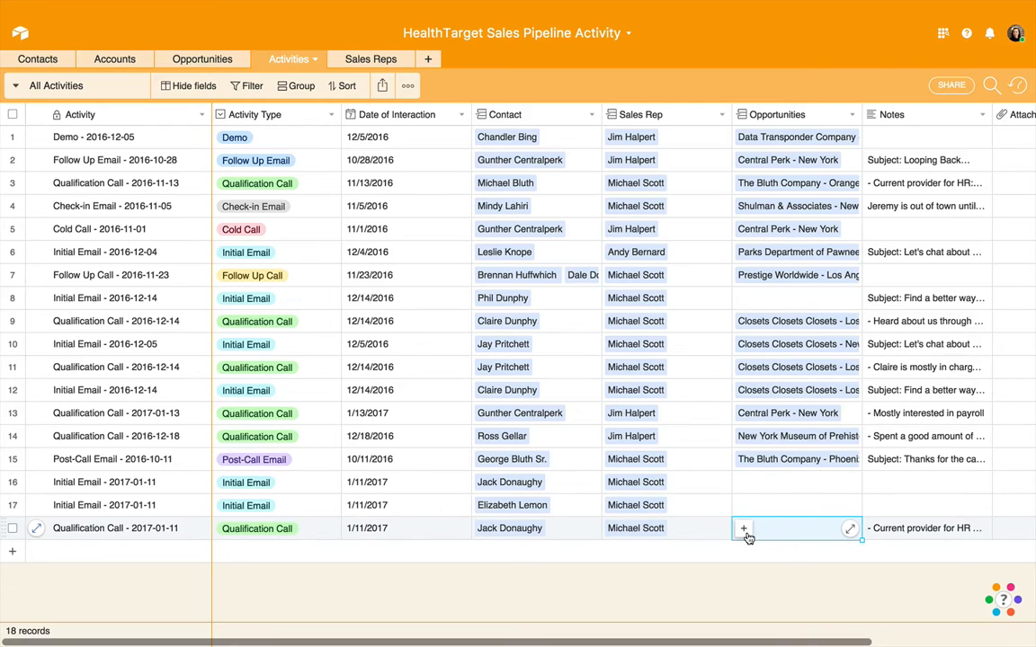
{"action": "left_click", "coordinate": [745, 532]}
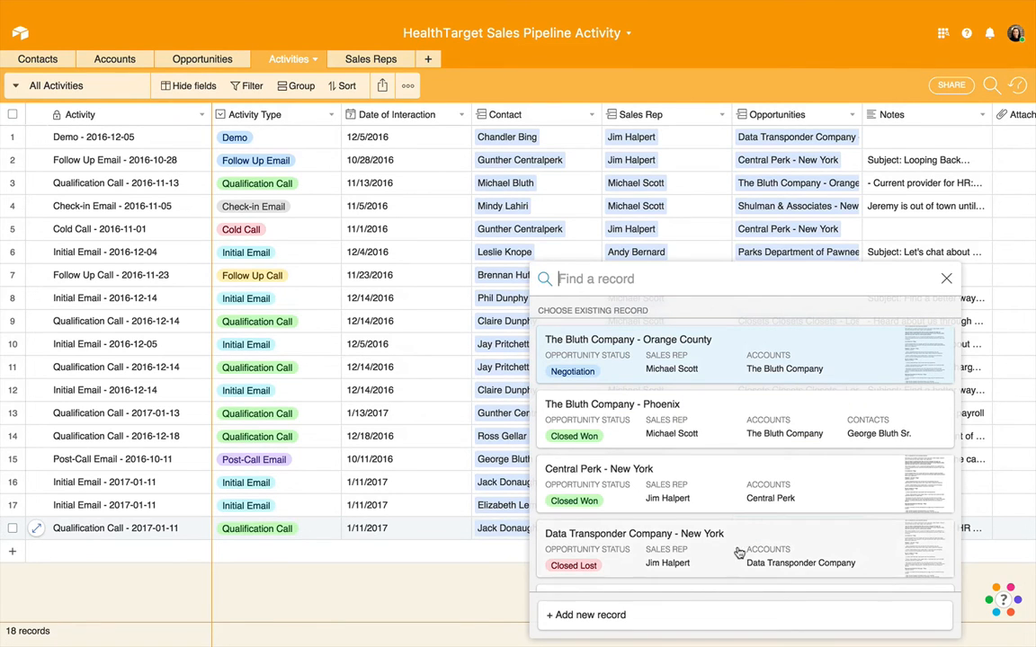
{"action": "scroll", "coordinate": [724, 499], "scroll_direction": "down", "scroll_amount": 5}
{"action": "scroll", "coordinate": [721, 495], "scroll_direction": "up", "scroll_amount": 5}
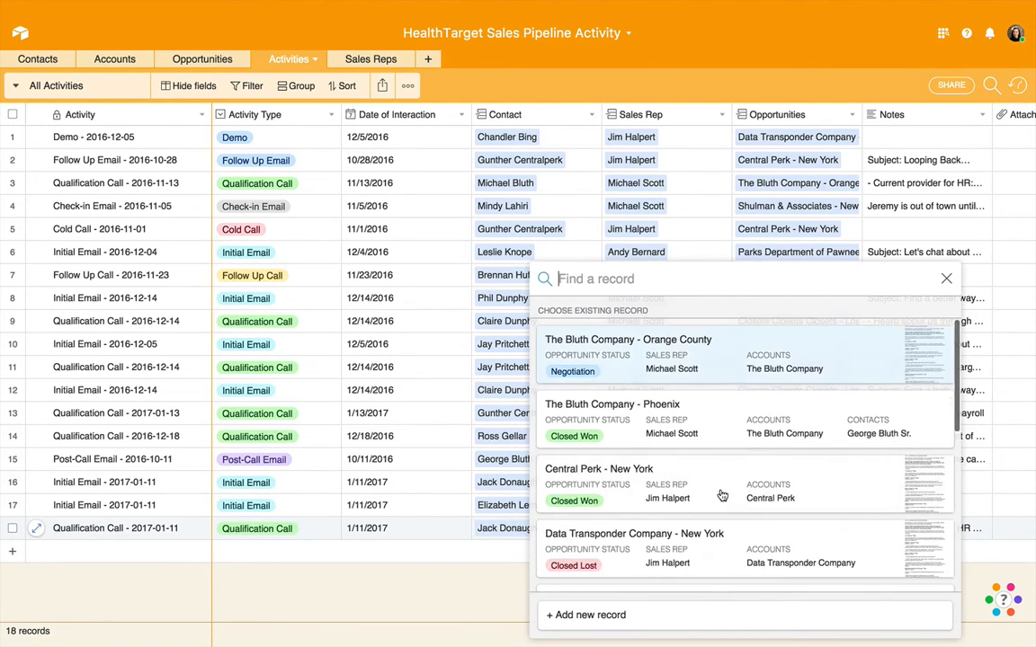
{"action": "left_click", "coordinate": [598, 620]}
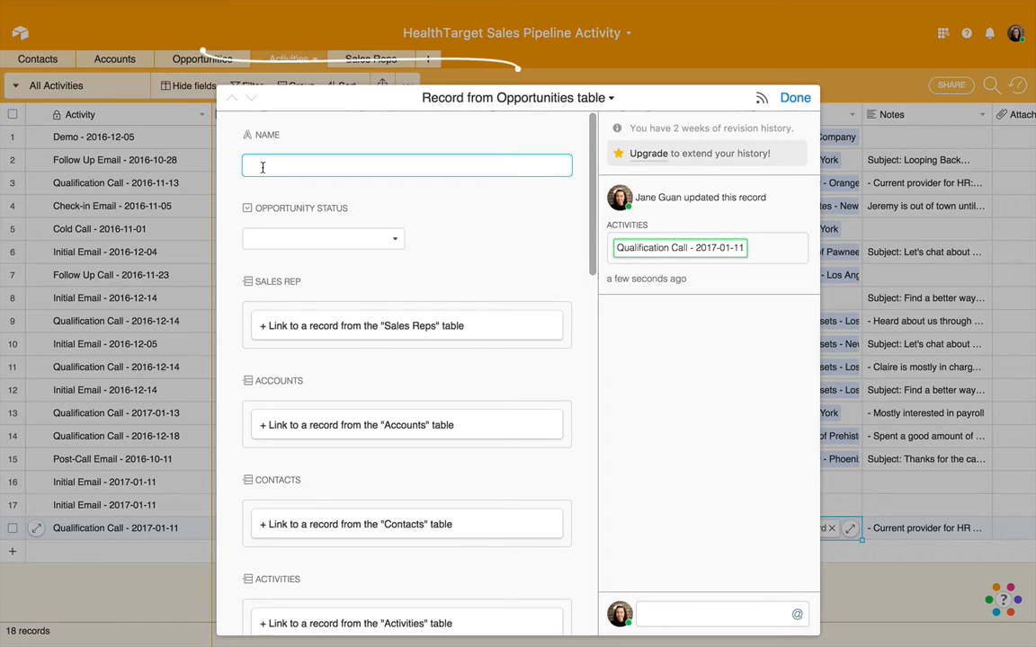
{"action": "type", "text": "TBS"}
{"action": "left_click", "coordinate": [308, 245]}
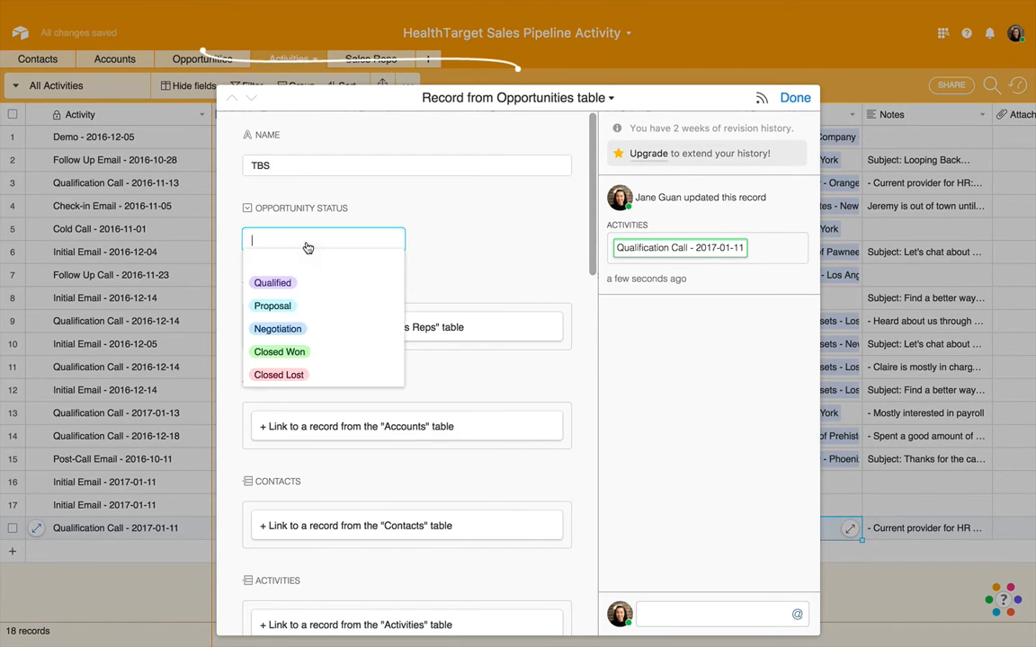
{"action": "left_click", "coordinate": [300, 282]}
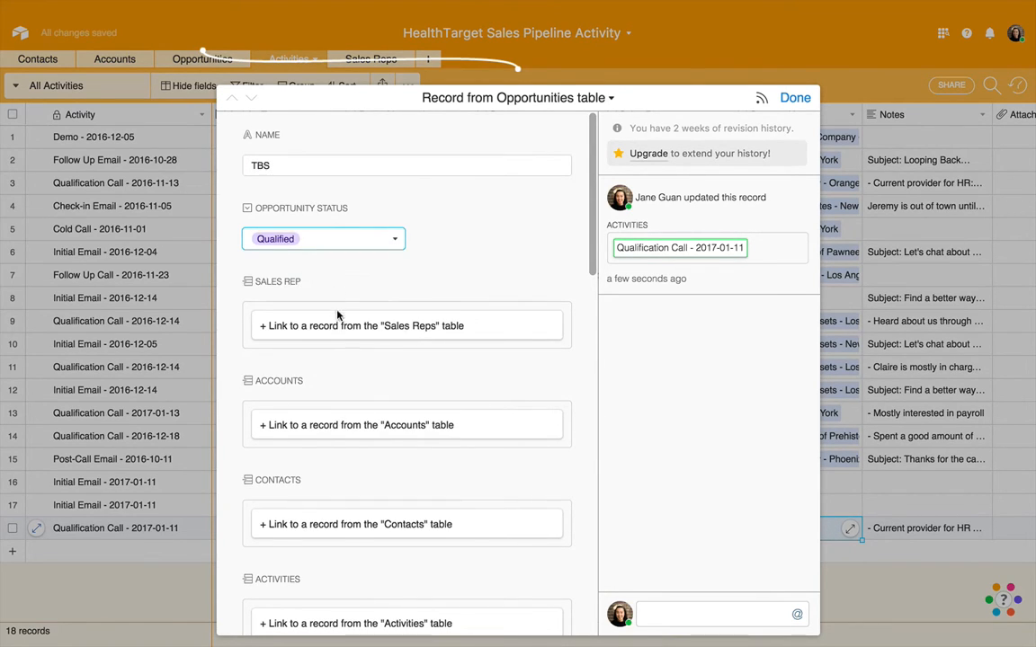
Step: Link the new opportunity to the Qualification Call's sales rep and to the TBS account
{"action": "left_click", "coordinate": [342, 329]}
{"action": "left_click", "coordinate": [345, 192]}
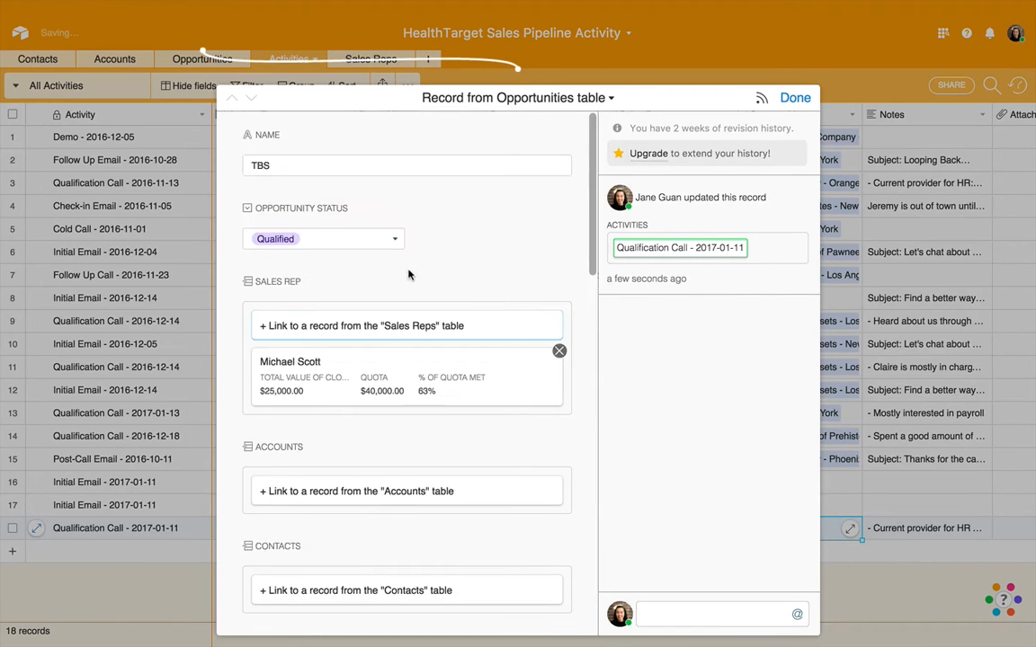
{"action": "scroll", "coordinate": [365, 253], "scroll_direction": "down", "scroll_amount": 3}
{"action": "scroll", "coordinate": [405, 293], "scroll_direction": "down", "scroll_amount": 1}
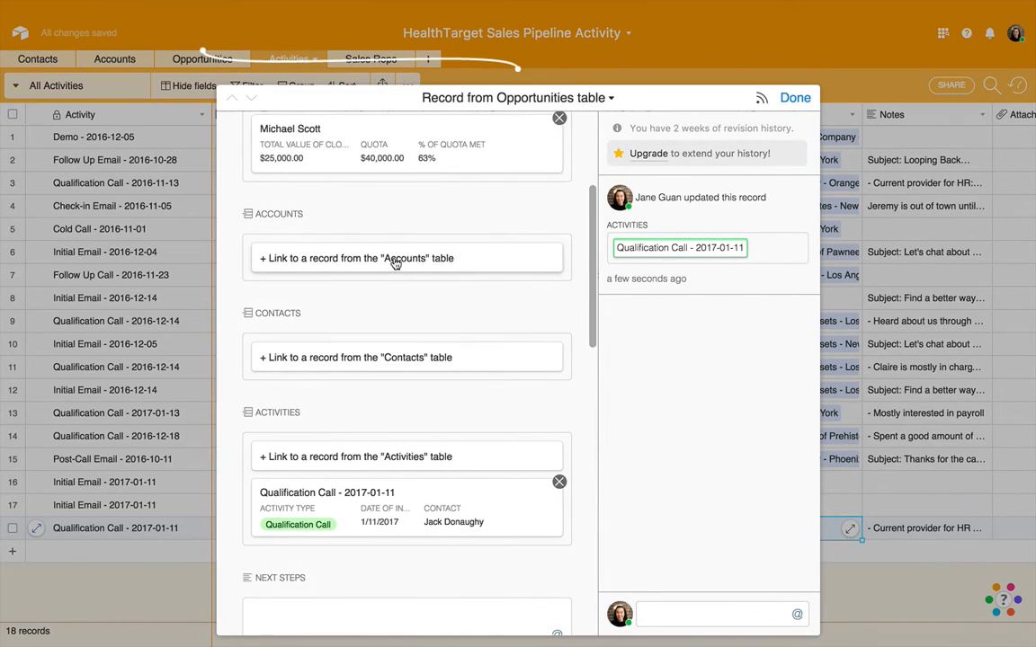
{"action": "left_click", "coordinate": [395, 263]}
{"action": "scroll", "coordinate": [374, 256], "scroll_direction": "down", "scroll_amount": 5}
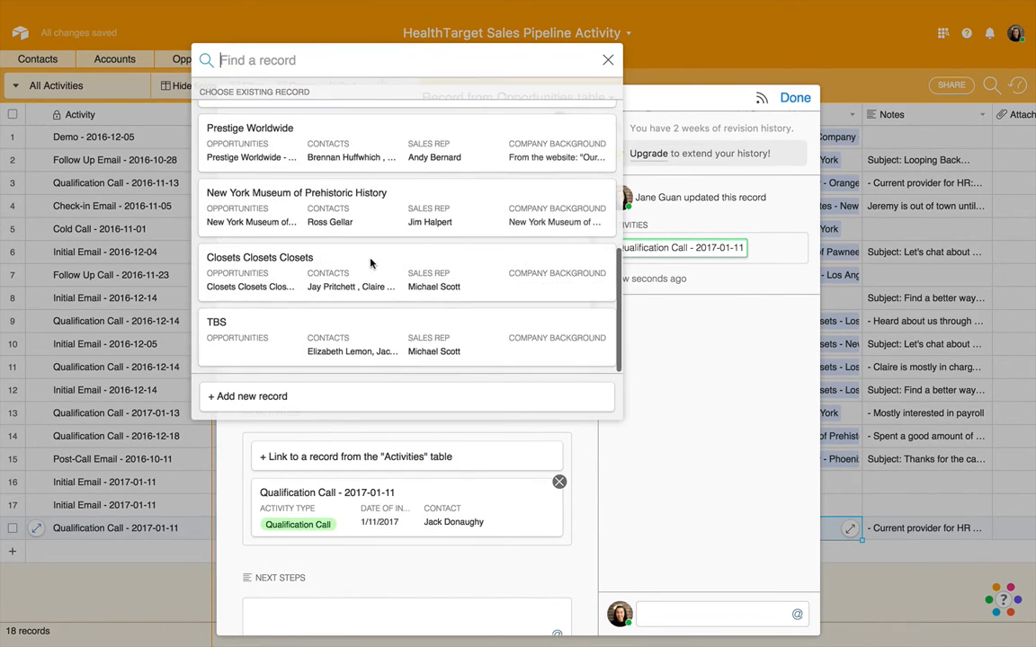
{"action": "left_click", "coordinate": [345, 339]}
Step: Link both TBS contacts to the opportunity, starting with the one from the Qualification Call
{"action": "scroll", "coordinate": [370, 332], "scroll_direction": "down", "scroll_amount": 3}
{"action": "left_click", "coordinate": [365, 298]}
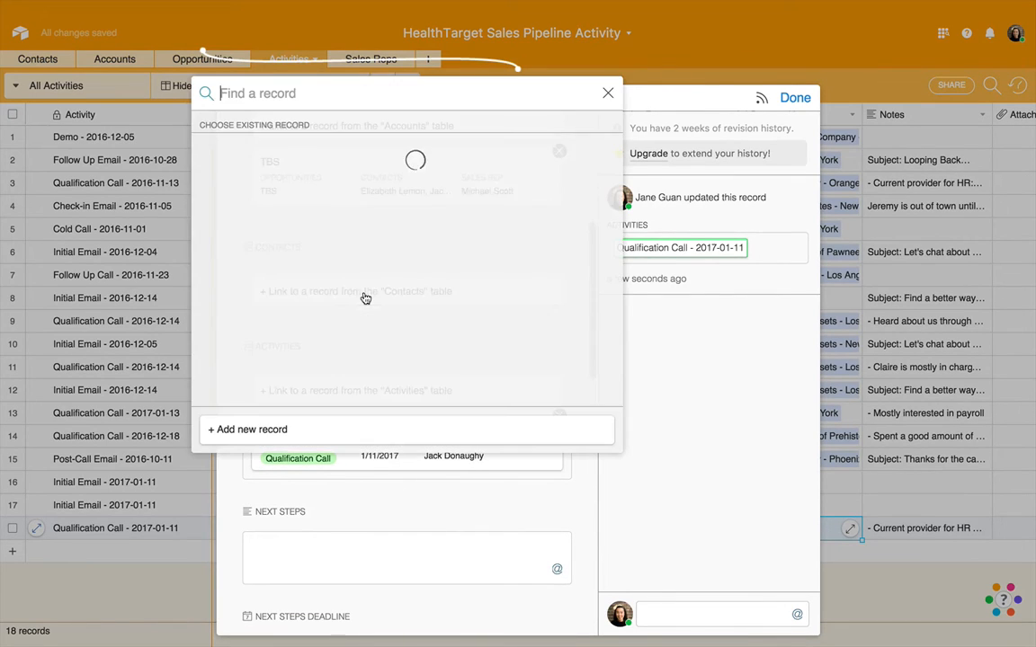
{"action": "type", "text": "jack"}
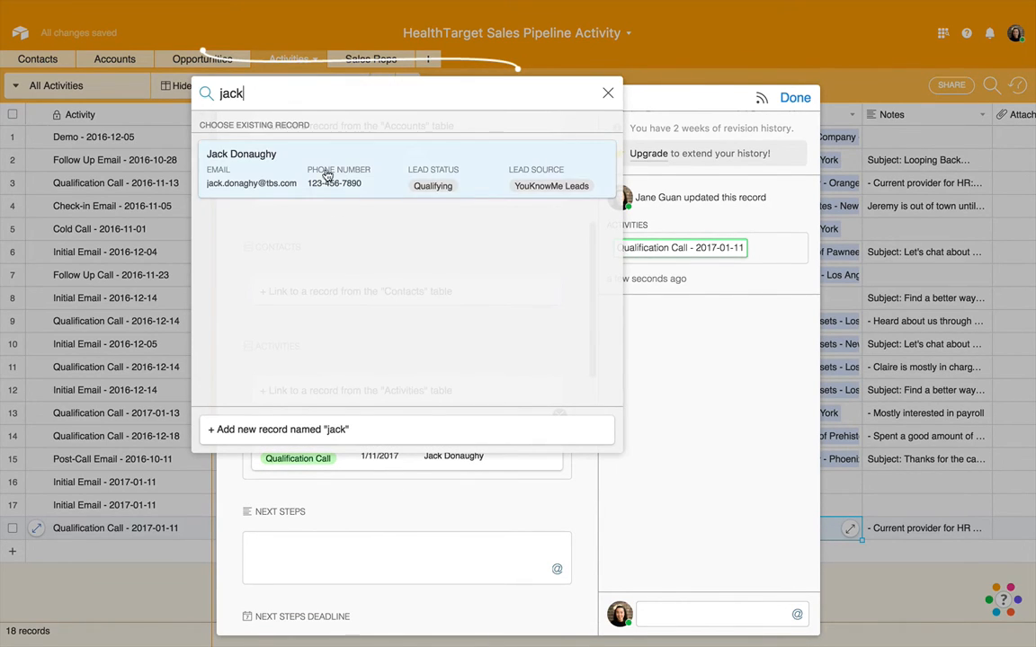
{"action": "left_click", "coordinate": [327, 177]}
{"action": "left_click", "coordinate": [336, 295]}
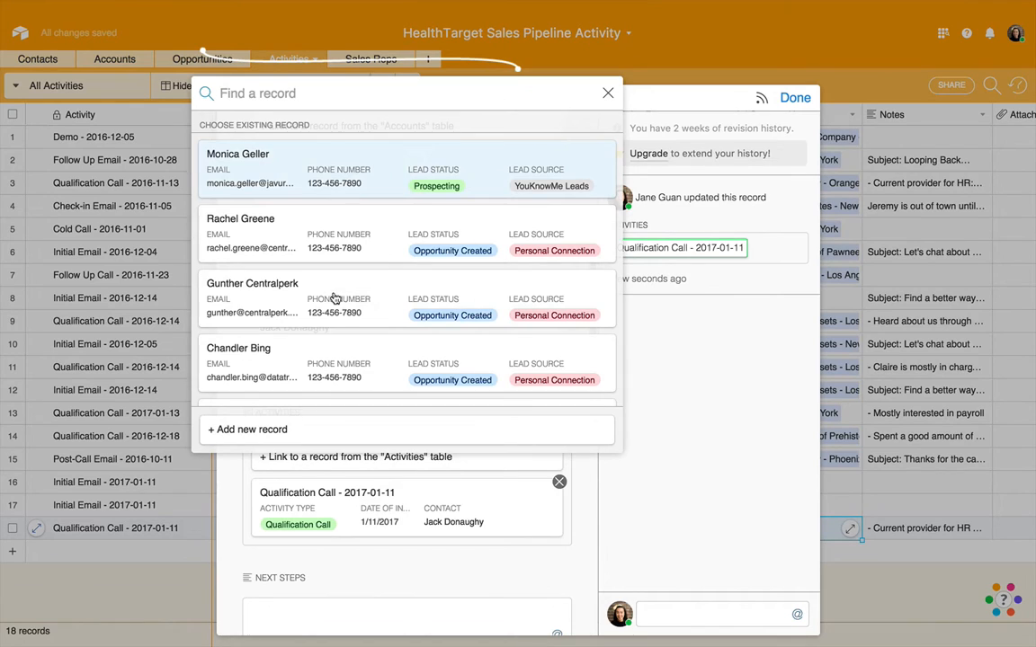
{"action": "type", "text": "elizabeth"}
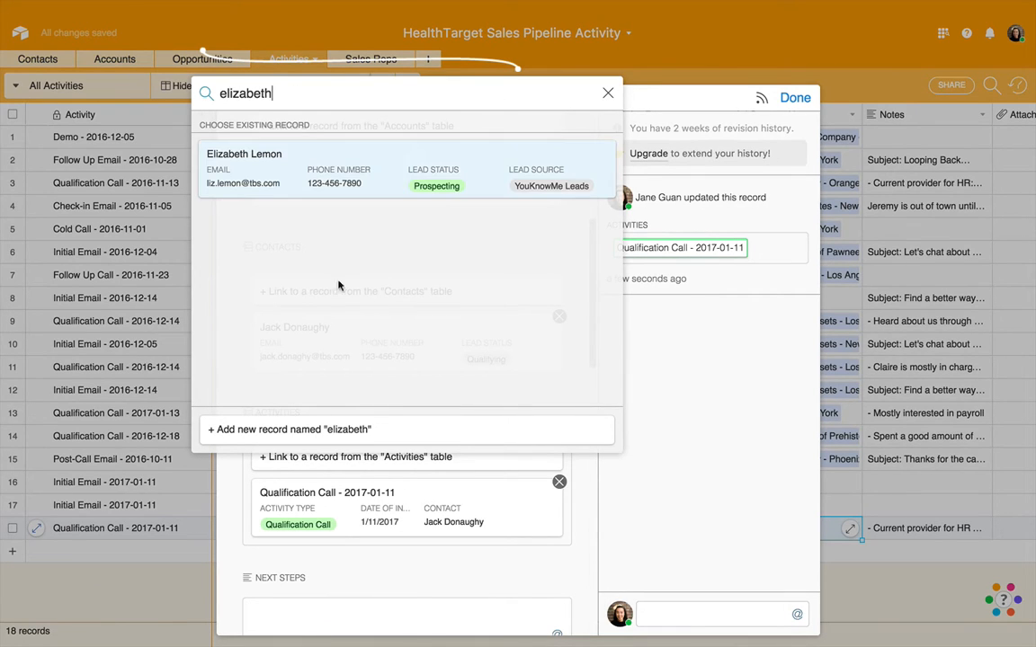
{"action": "left_click", "coordinate": [292, 172]}
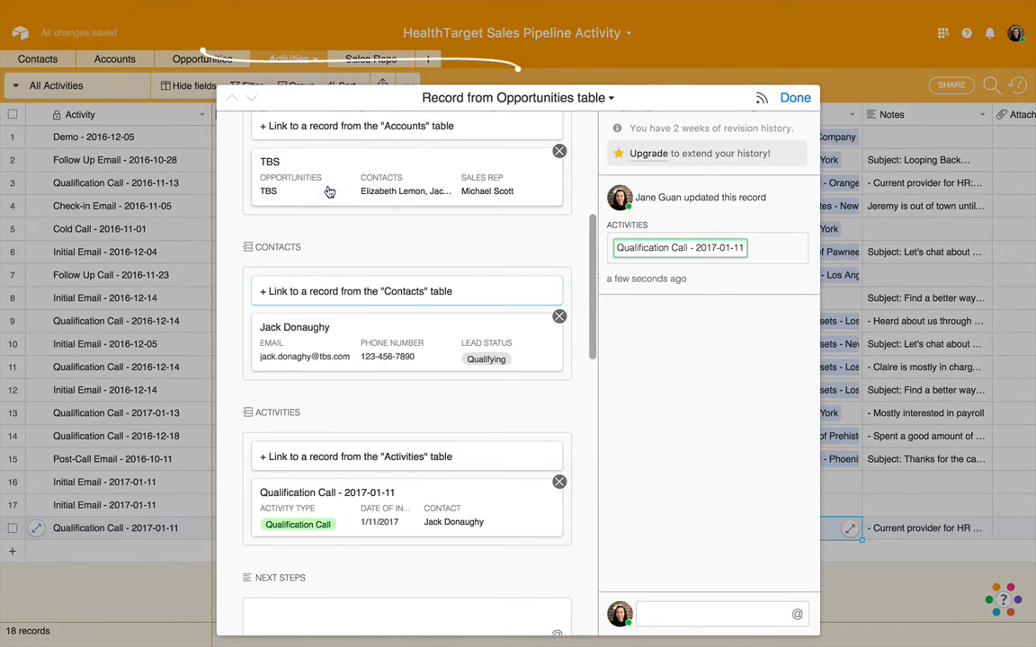
Step: Enter next steps saying to follow up in 15 days when the call contact's free trial expires, with the deadline 1/26/2017
{"action": "scroll", "coordinate": [385, 390], "scroll_direction": "down", "scroll_amount": 5}
{"action": "left_click", "coordinate": [382, 398]}
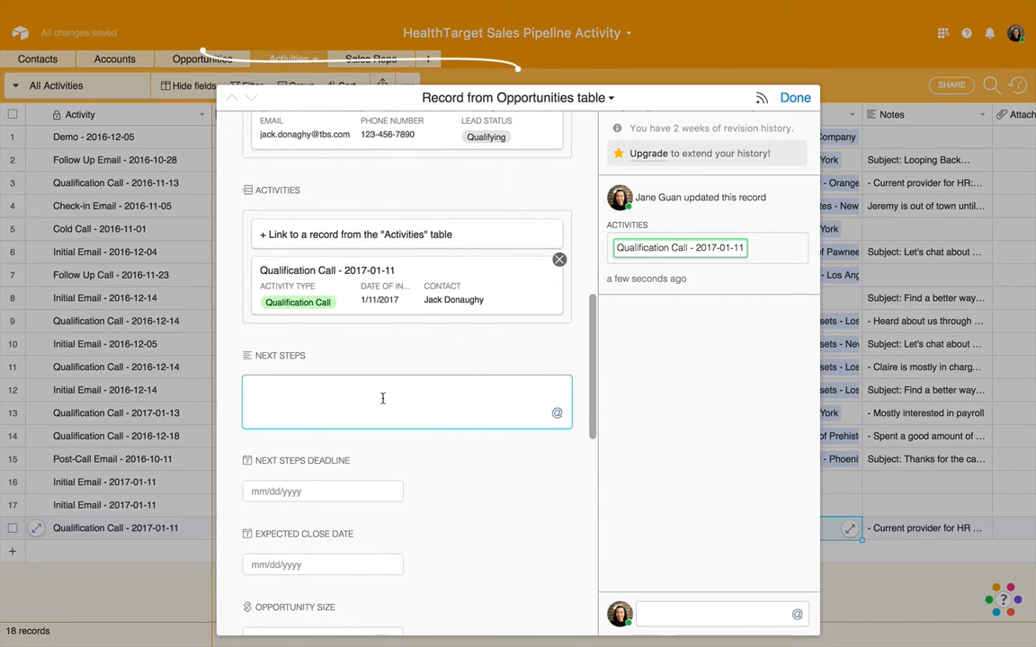
{"action": "type", "text": "Follow u"}
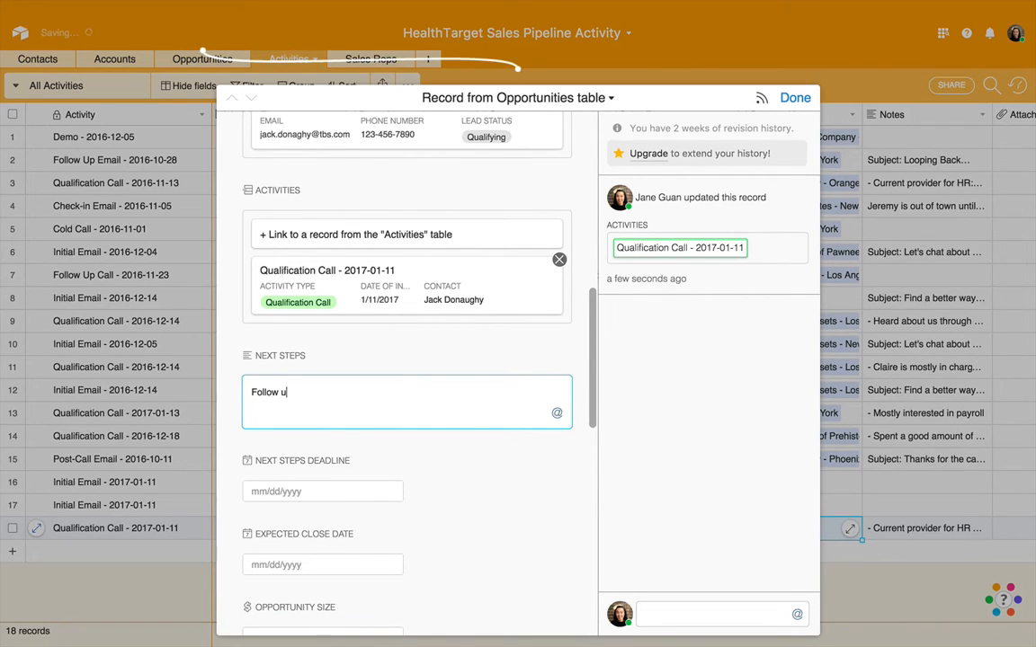
{"action": "type", "text": "p in 15 days when the"}
{"action": "key", "text": "BackSpace"}
{"action": "key", "text": "BackSpace"}
{"action": "key", "text": "BackSpace"}
{"action": "type", "text": "Jack's free trial expires"}
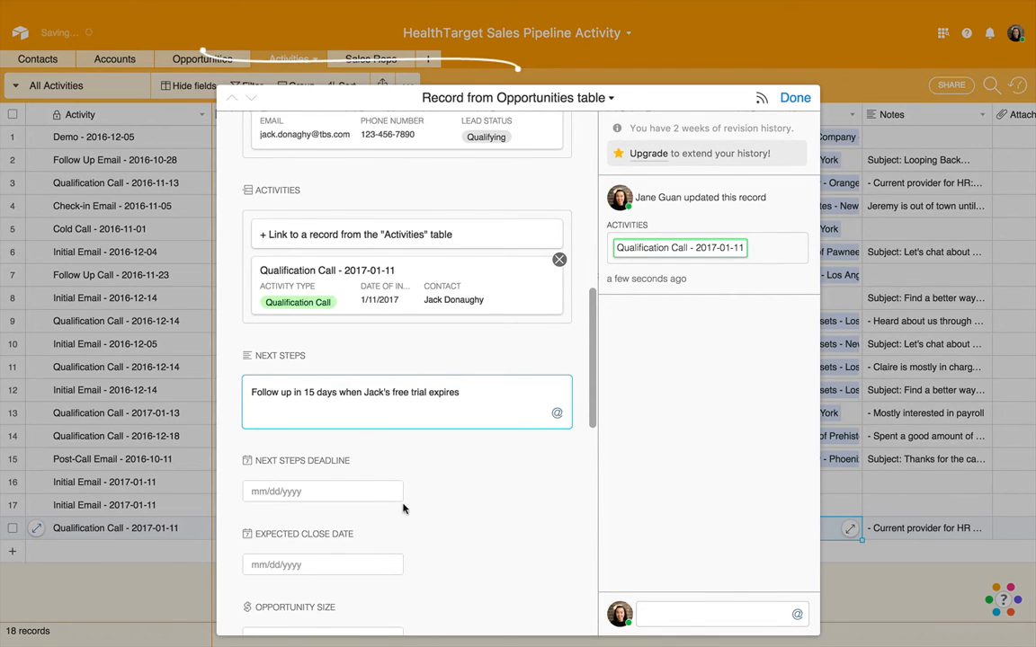
{"action": "left_click", "coordinate": [358, 491]}
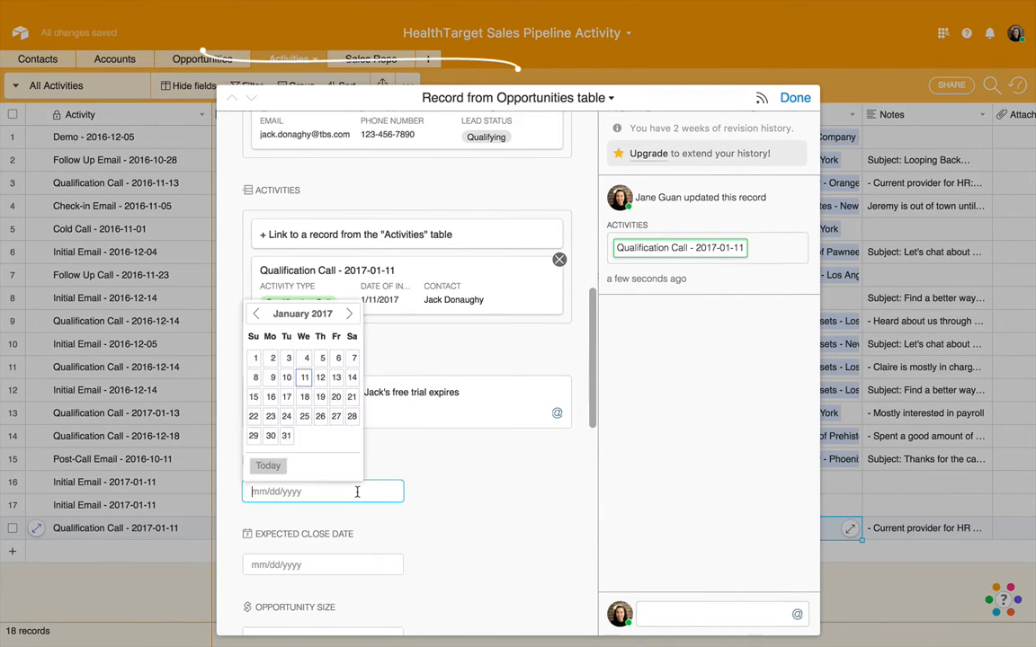
{"action": "left_click", "coordinate": [321, 417]}
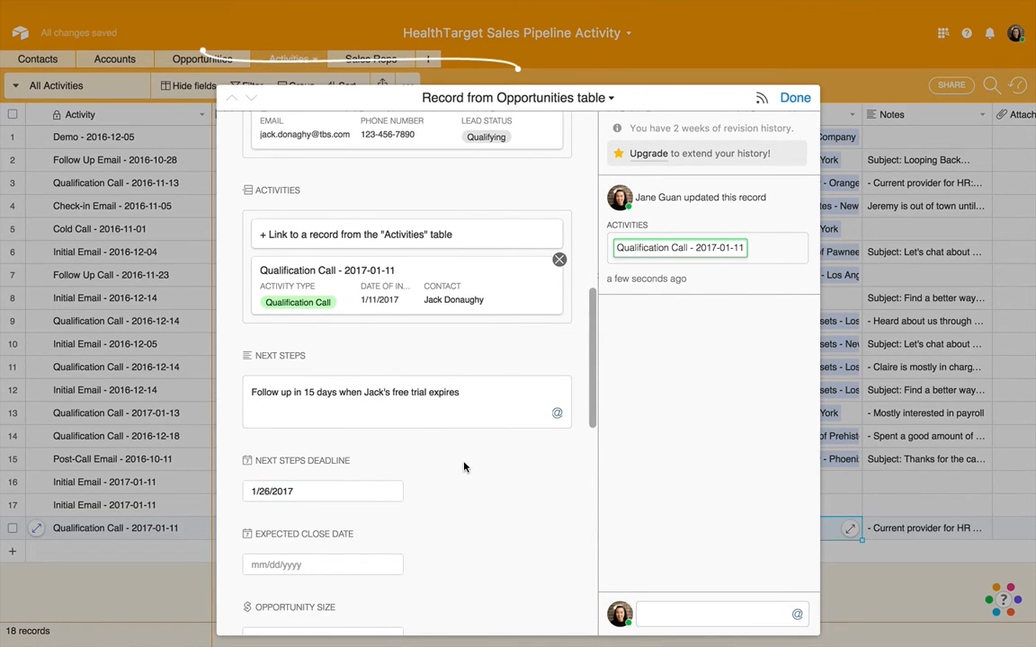
Step: Review the opportunity's remaining fields, from expected close date and size to proposal, contract, invoice and notes, and close the record
{"action": "scroll", "coordinate": [464, 466], "scroll_direction": "down", "scroll_amount": 5}
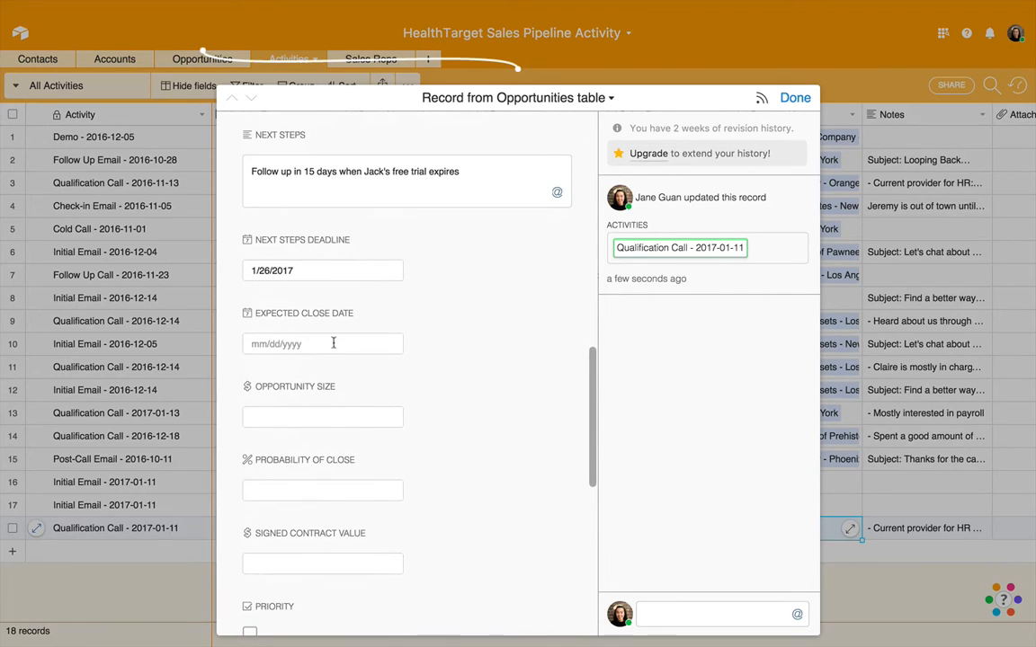
{"action": "left_click_drag", "start_coordinate": [281, 314], "coordinate": [414, 324]}
{"action": "left_click", "coordinate": [394, 380]}
{"action": "left_click_drag", "start_coordinate": [266, 389], "coordinate": [462, 407]}
{"action": "left_click", "coordinate": [471, 421]}
{"action": "scroll", "coordinate": [471, 423], "scroll_direction": "down", "scroll_amount": 5}
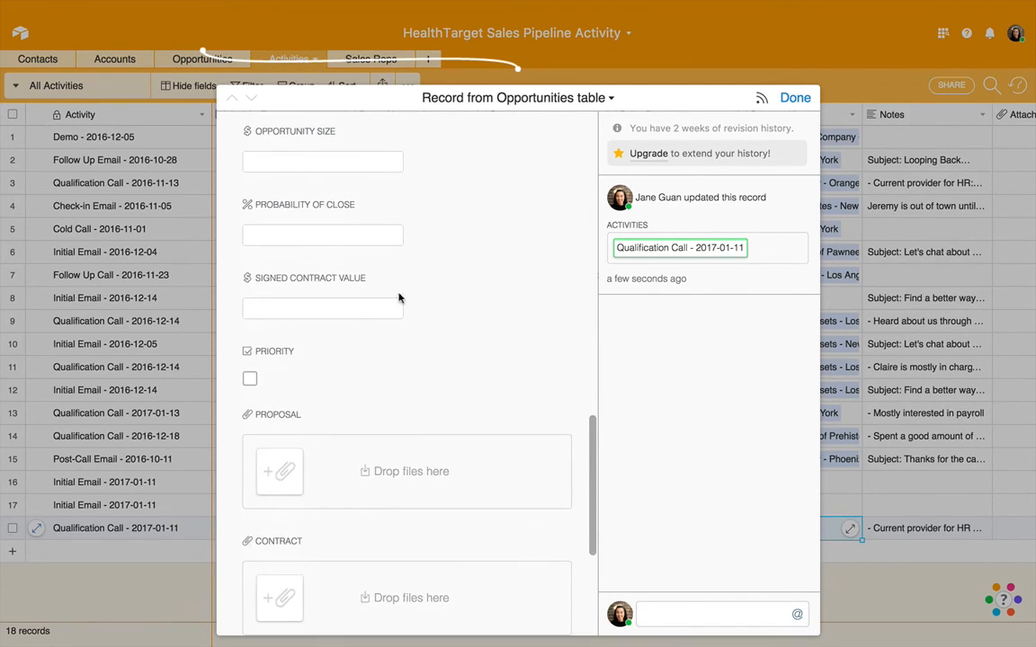
{"action": "scroll", "coordinate": [430, 360], "scroll_direction": "down", "scroll_amount": 3}
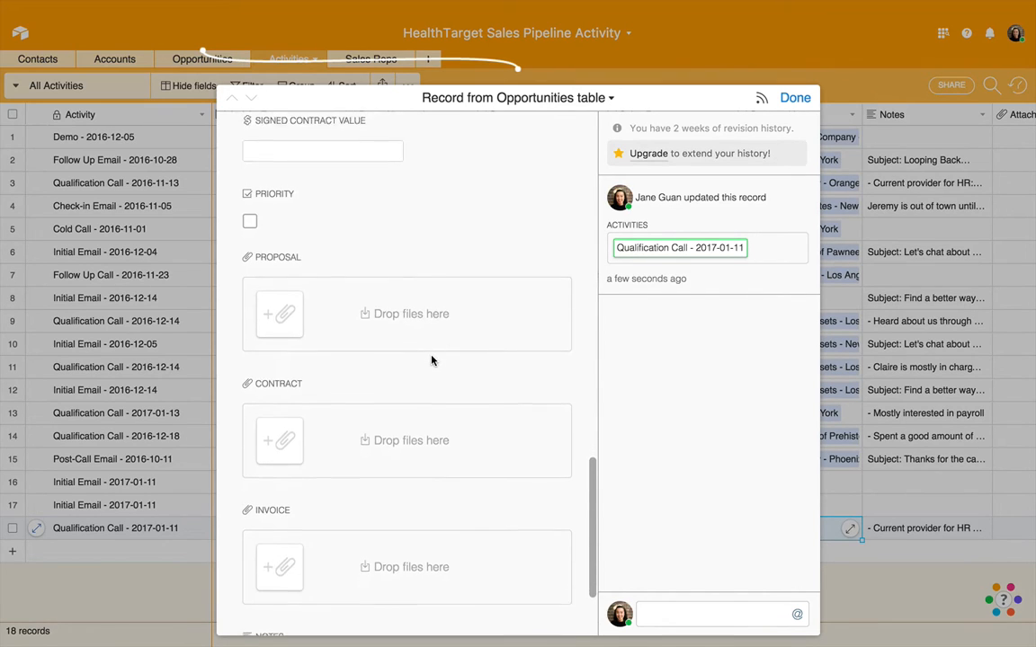
{"action": "scroll", "coordinate": [430, 360], "scroll_direction": "down", "scroll_amount": 1}
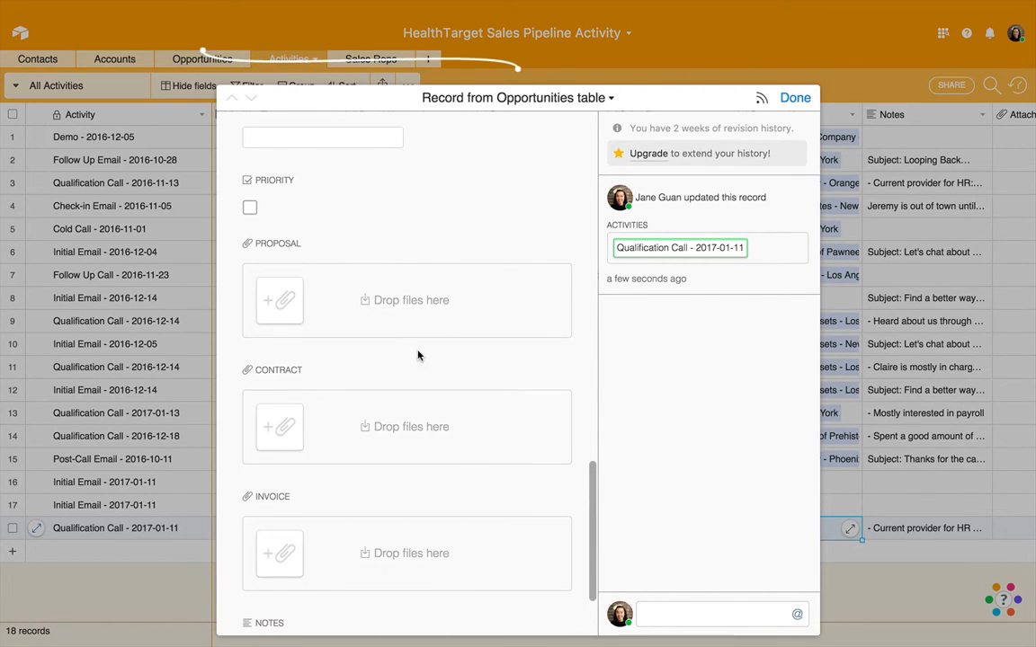
{"action": "scroll", "coordinate": [325, 436], "scroll_direction": "down", "scroll_amount": 1}
{"action": "scroll", "coordinate": [319, 434], "scroll_direction": "down", "scroll_amount": 2}
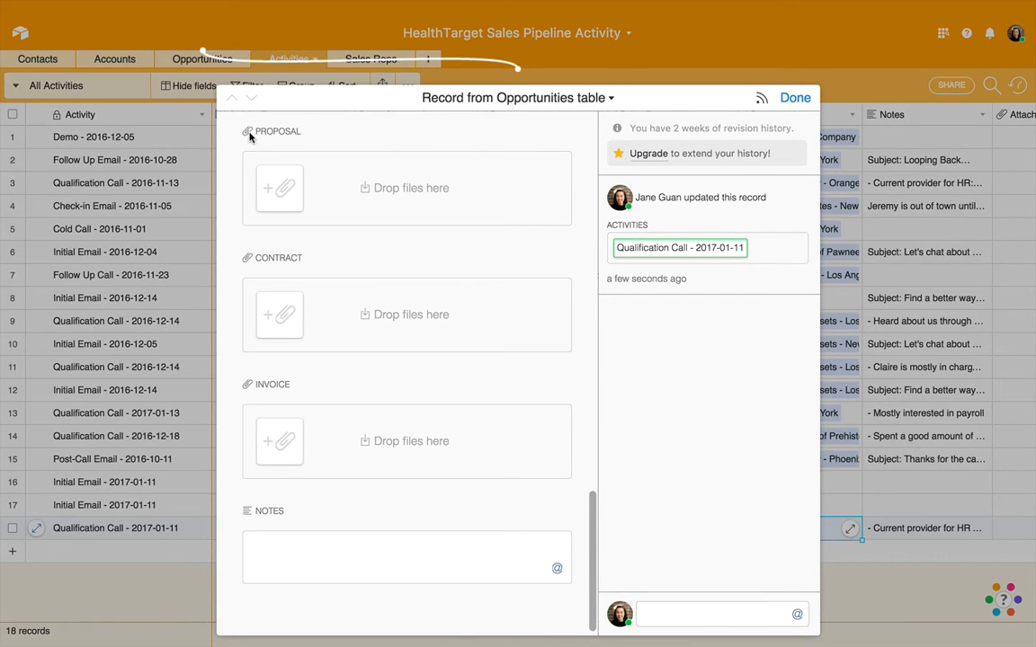
{"action": "left_click", "coordinate": [794, 99]}
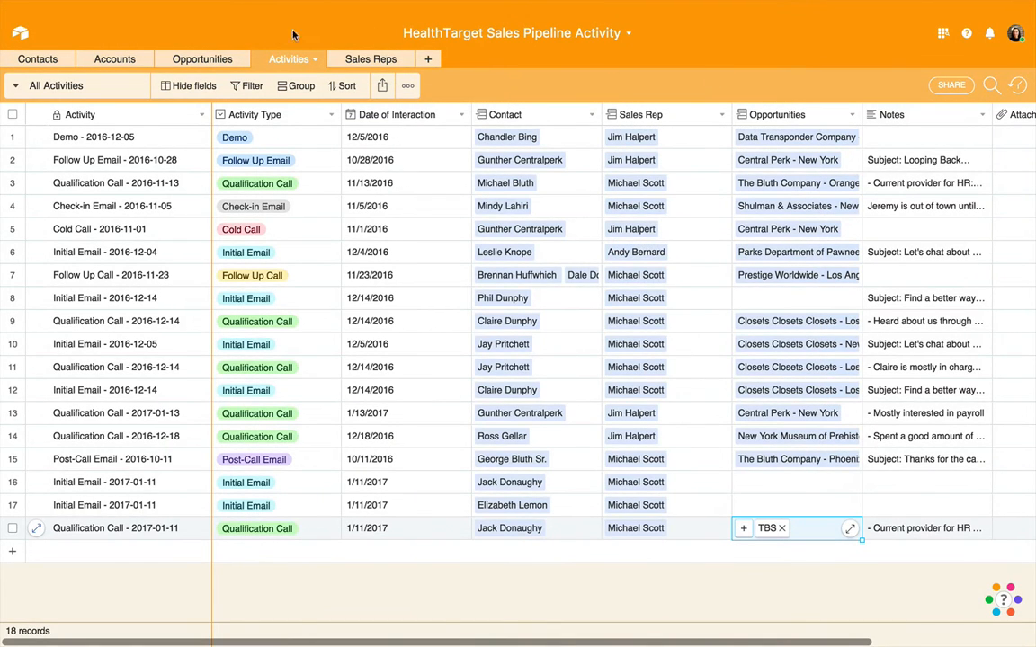
Step: Examine the TBS row in the Opportunities table across all fields, including the proposal, contract and invoice attachments of the other opportunities
{"action": "left_click", "coordinate": [213, 58]}
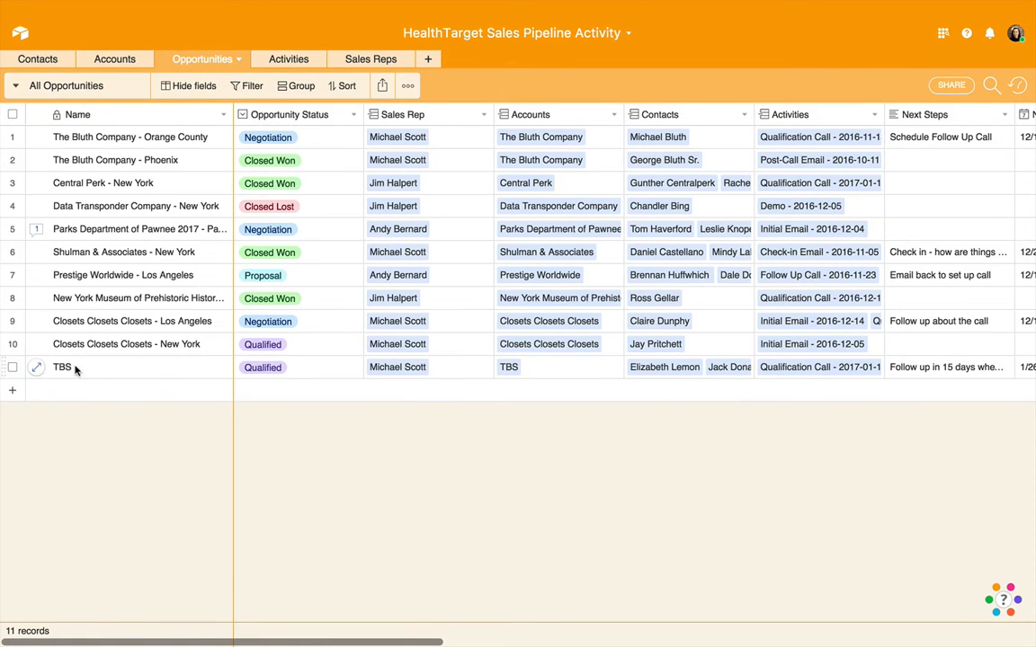
{"action": "scroll", "coordinate": [787, 368], "scroll_direction": "right", "scroll_amount": 5}
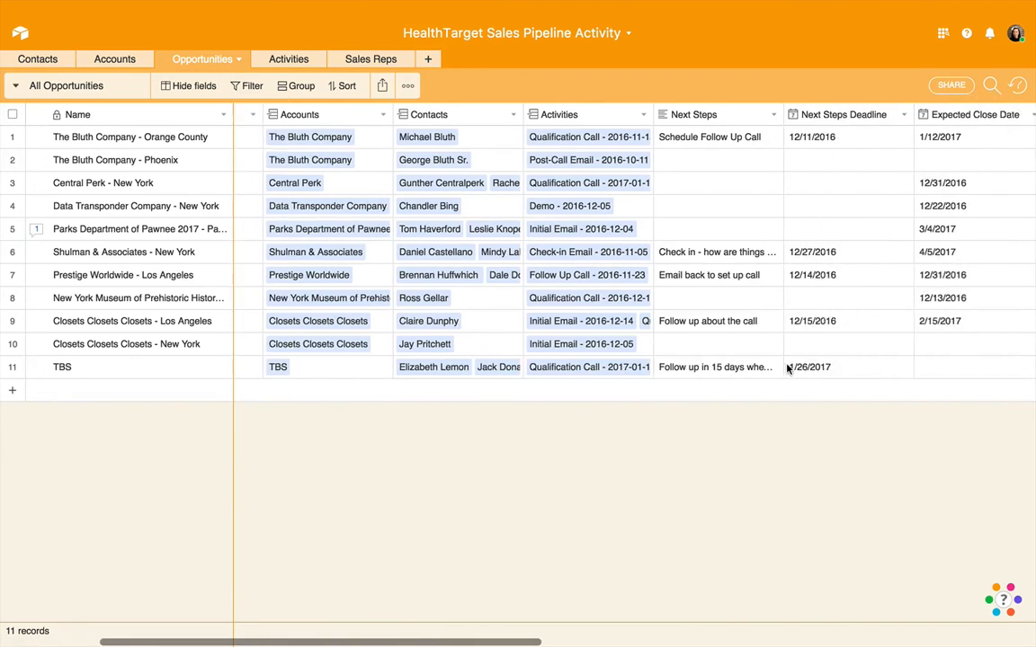
{"action": "scroll", "coordinate": [786, 369], "scroll_direction": "right", "scroll_amount": 10}
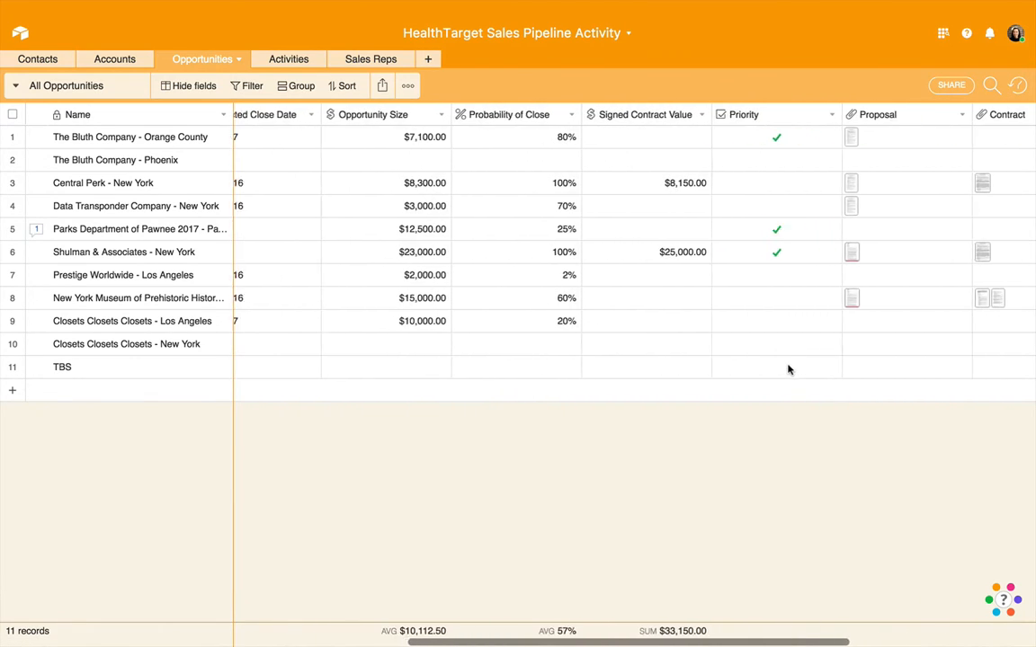
{"action": "scroll", "coordinate": [788, 368], "scroll_direction": "right", "scroll_amount": 6}
{"action": "scroll", "coordinate": [745, 363], "scroll_direction": "left", "scroll_amount": 3}
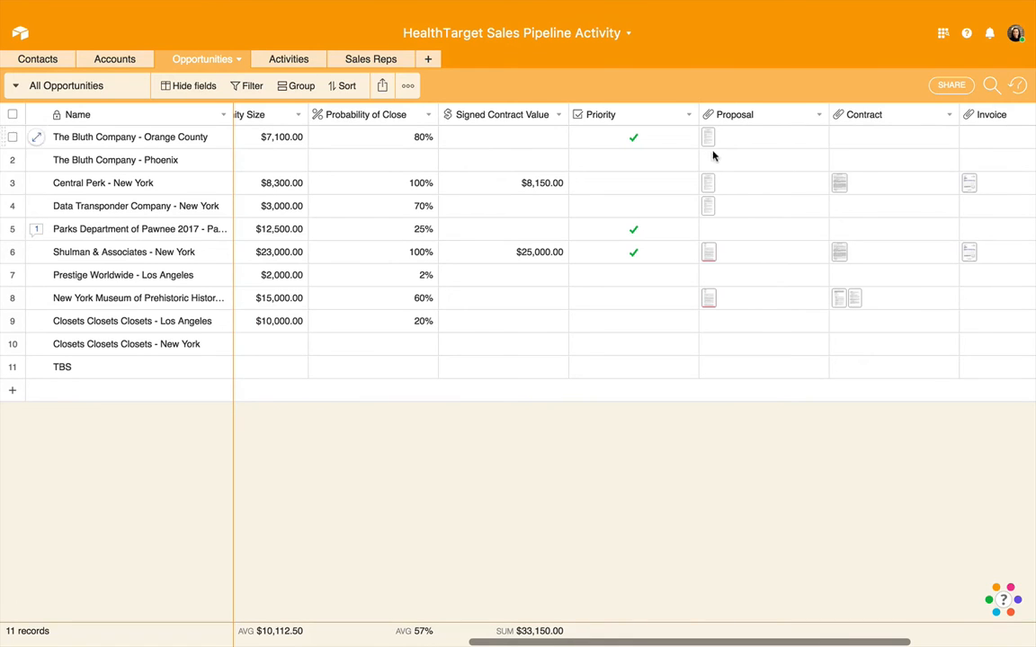
{"action": "scroll", "coordinate": [710, 308], "scroll_direction": "right", "scroll_amount": 5}
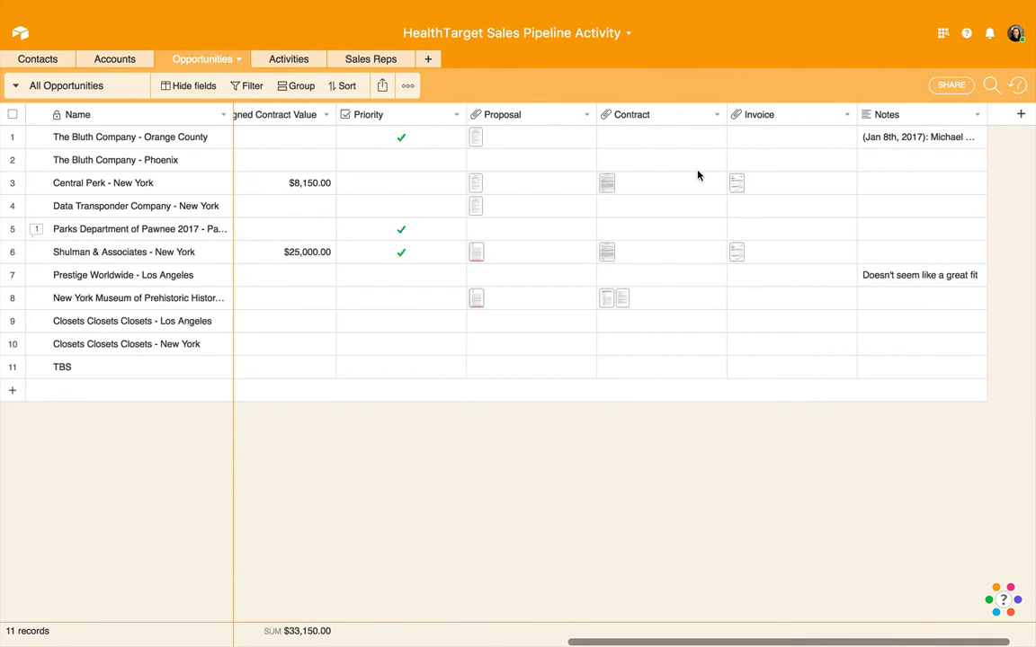
{"action": "scroll", "coordinate": [710, 167], "scroll_direction": "right", "scroll_amount": 1}
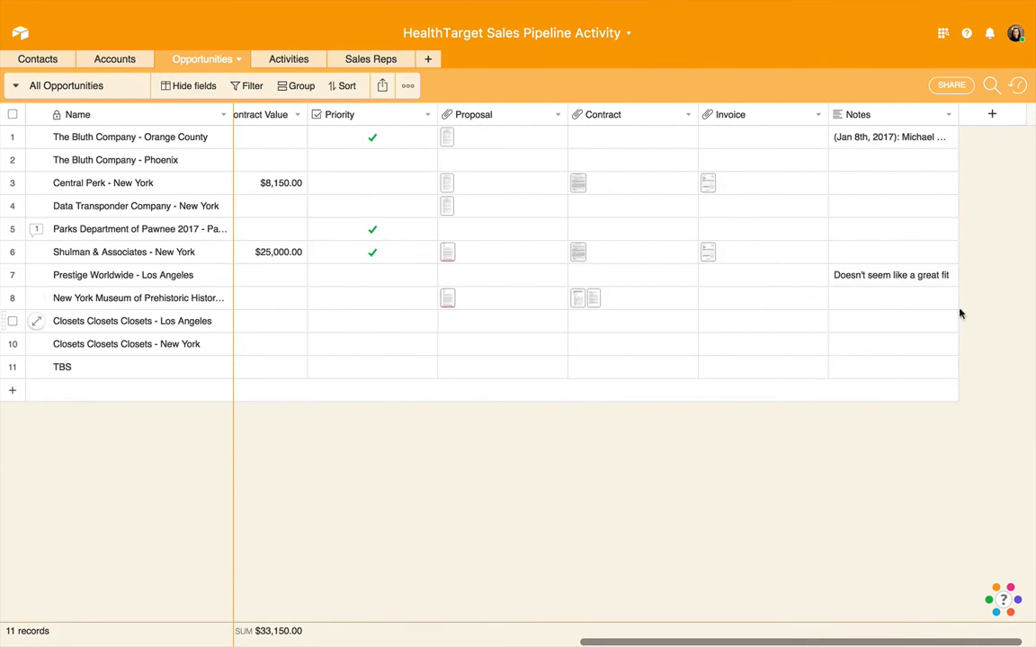
{"action": "left_click", "coordinate": [638, 183]}
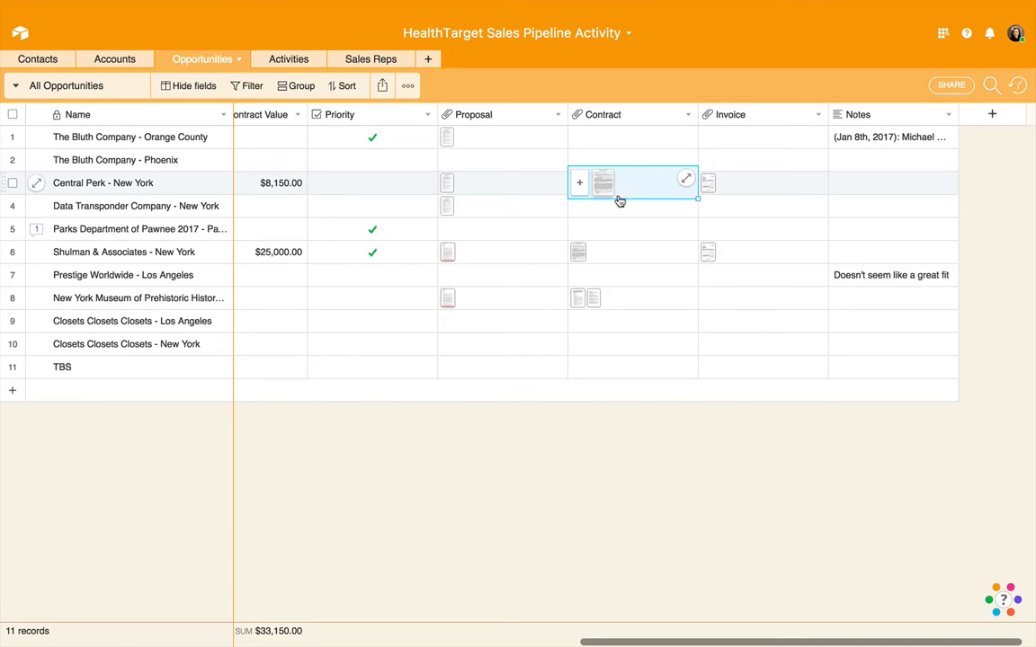
{"action": "left_click", "coordinate": [614, 352]}
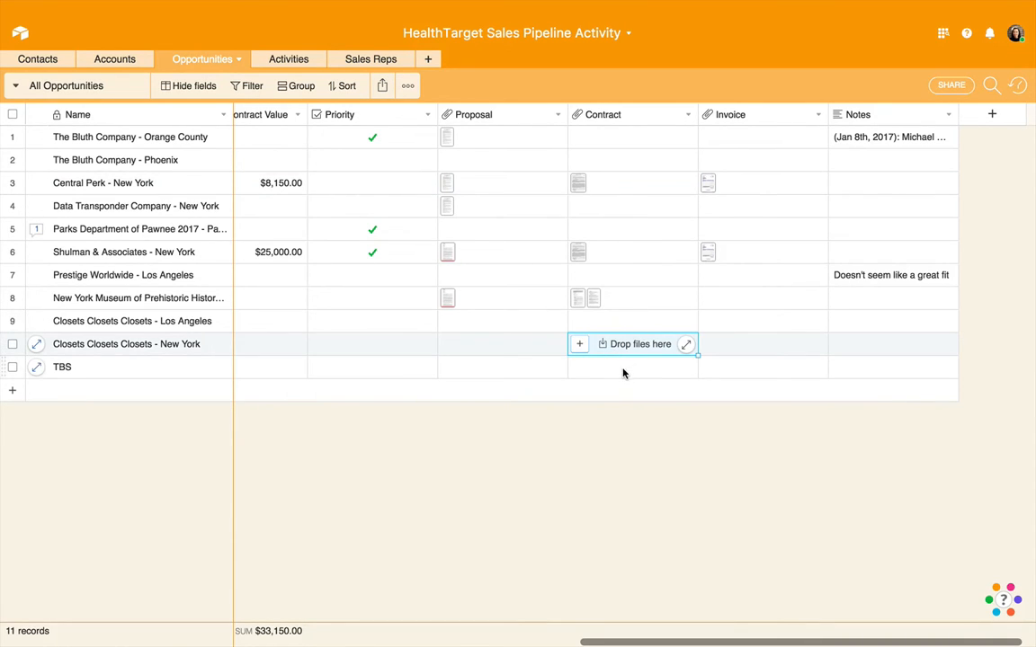
{"action": "left_click", "coordinate": [623, 372]}
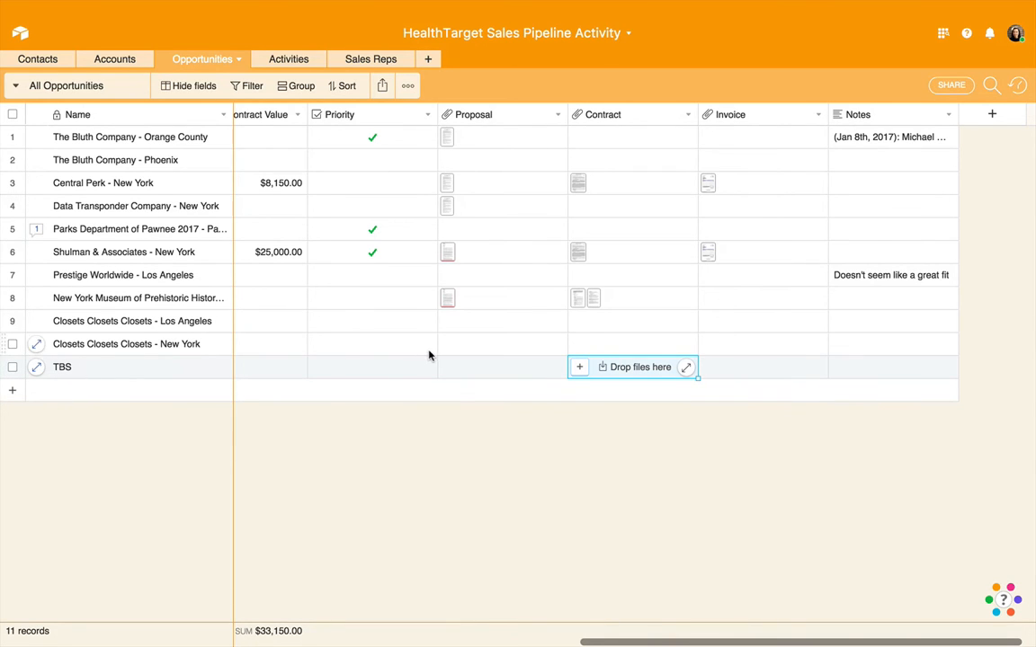
{"action": "scroll", "coordinate": [432, 354], "scroll_direction": "left", "scroll_amount": 15}
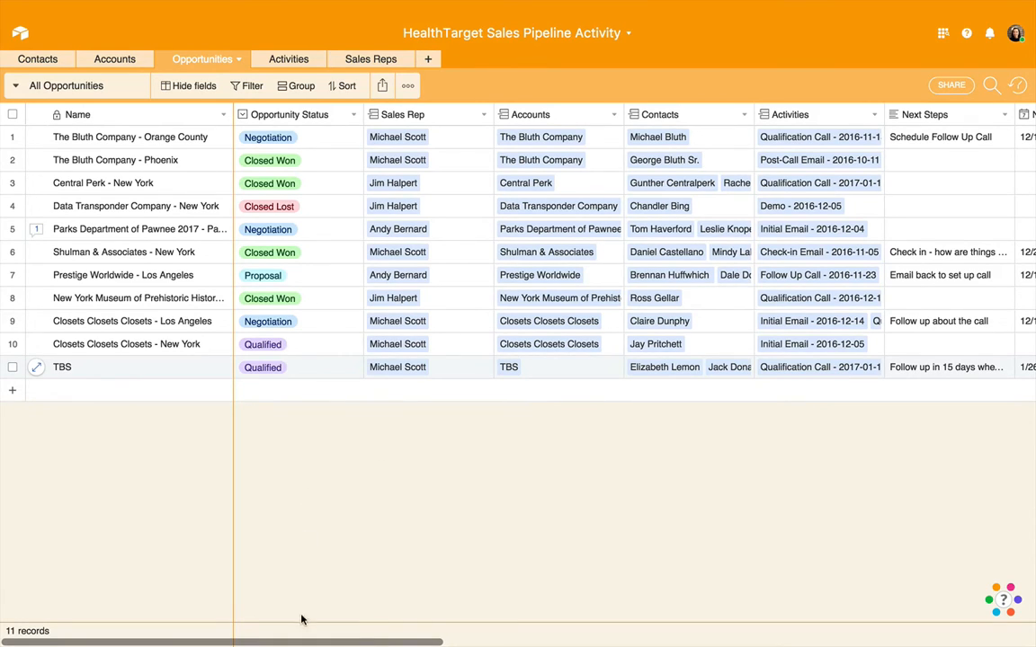
Step: Try Sum as the summary for the Opportunity Size field and switch it back to Average
{"action": "mouse_move", "coordinate": [300, 629]}
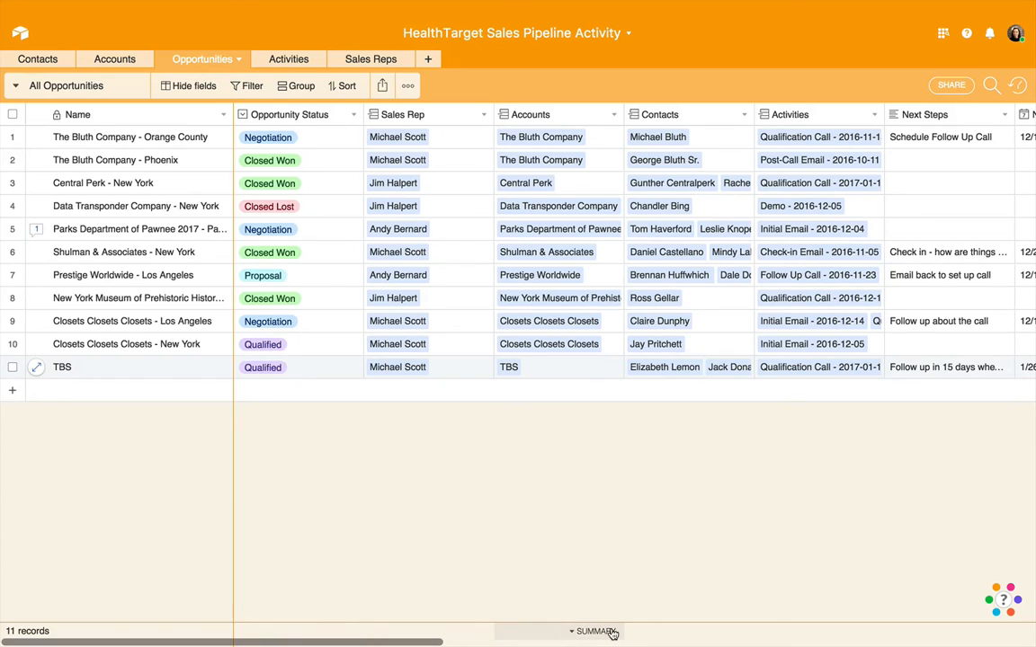
{"action": "scroll", "coordinate": [612, 631], "scroll_direction": "right", "scroll_amount": 3}
{"action": "scroll", "coordinate": [615, 635], "scroll_direction": "right", "scroll_amount": 8}
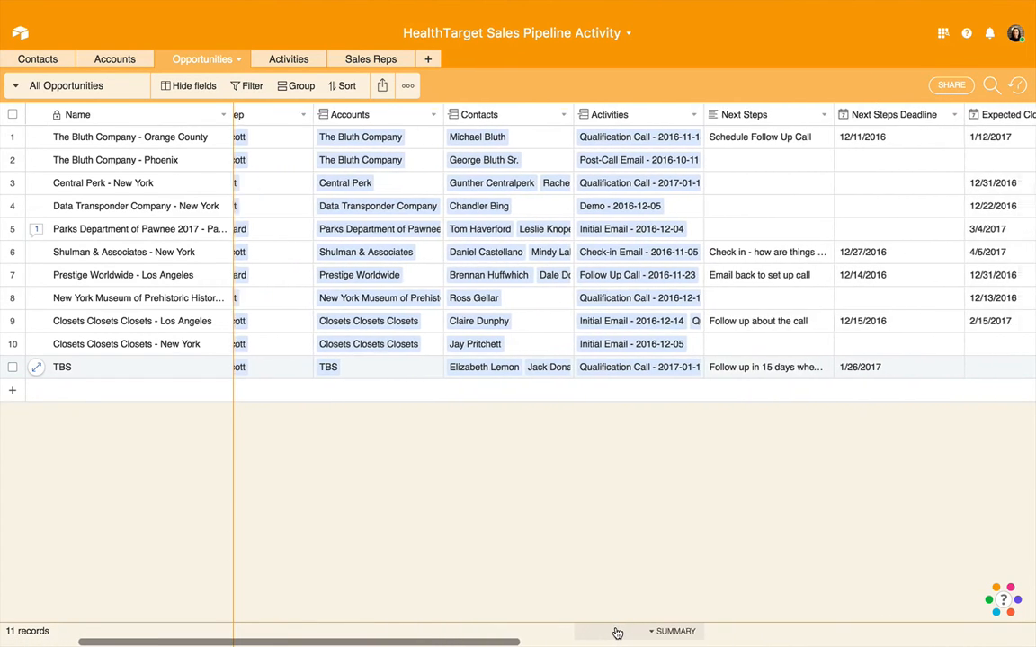
{"action": "scroll", "coordinate": [617, 632], "scroll_direction": "right", "scroll_amount": 6}
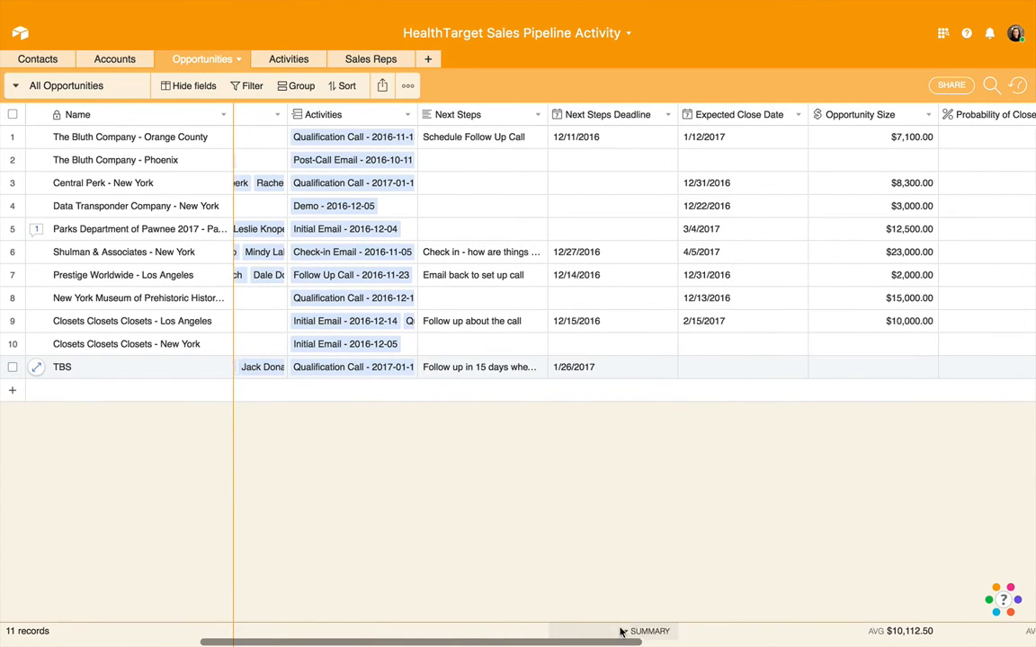
{"action": "scroll", "coordinate": [651, 633], "scroll_direction": "right", "scroll_amount": 1}
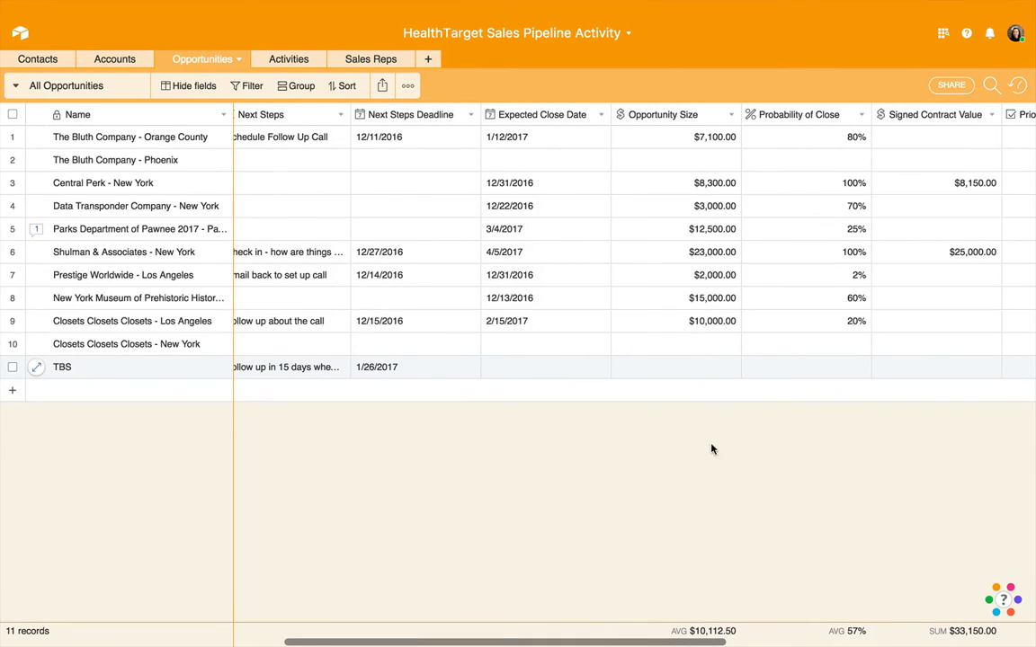
{"action": "left_click", "coordinate": [713, 634]}
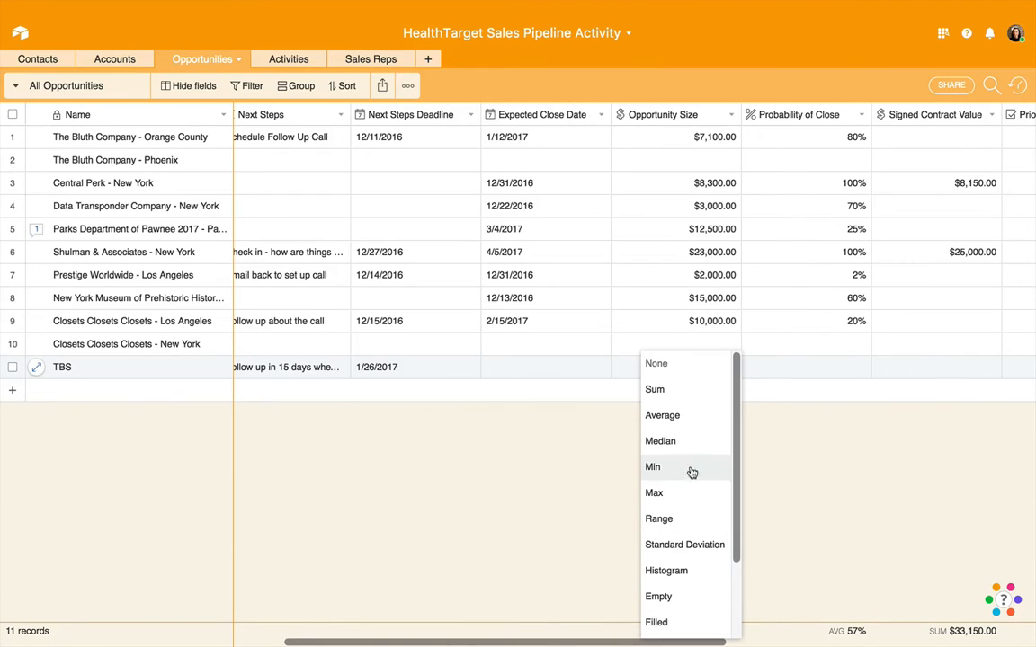
{"action": "left_click", "coordinate": [669, 393]}
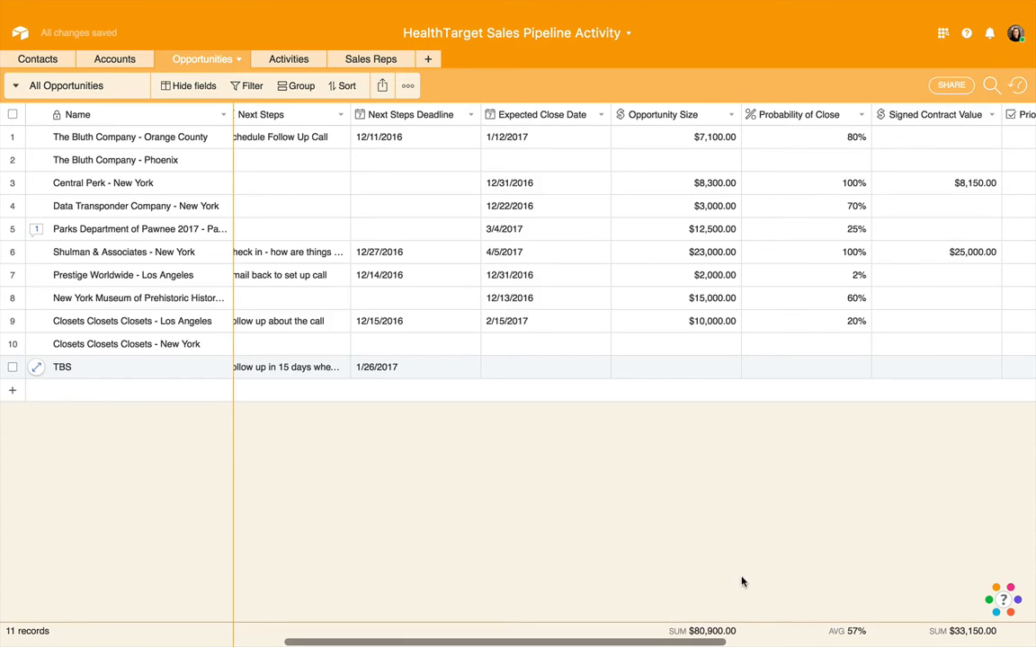
{"action": "left_click", "coordinate": [715, 631]}
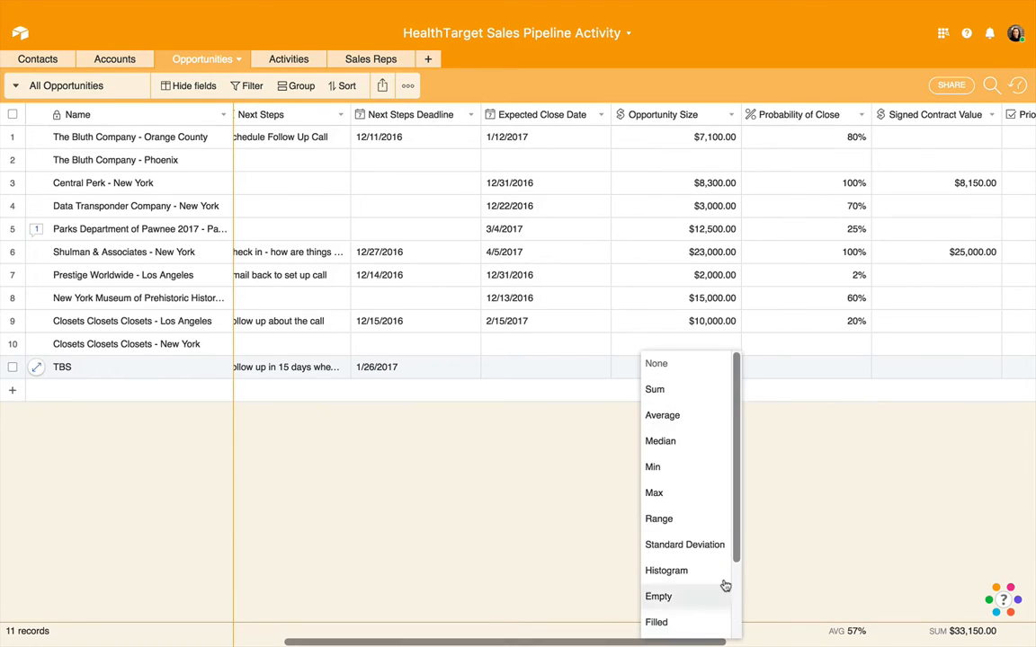
{"action": "left_click", "coordinate": [690, 418]}
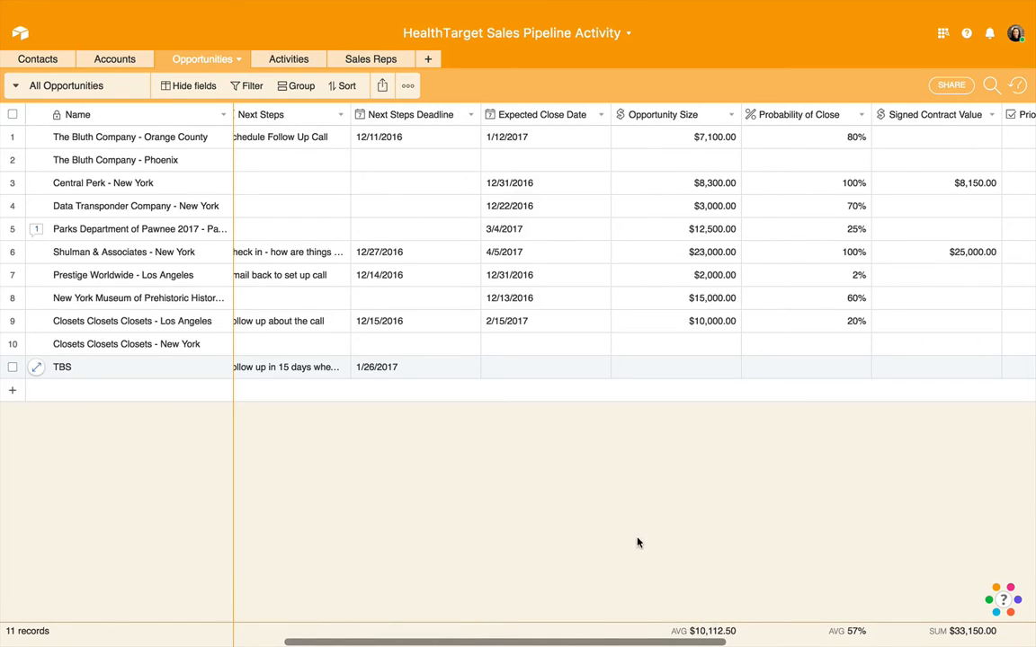
Step: Create a new grid view of the opportunities, named with the TBS sales rep's first name in the possessive followed by "Opps"
{"action": "scroll", "coordinate": [637, 542], "scroll_direction": "left", "scroll_amount": 10}
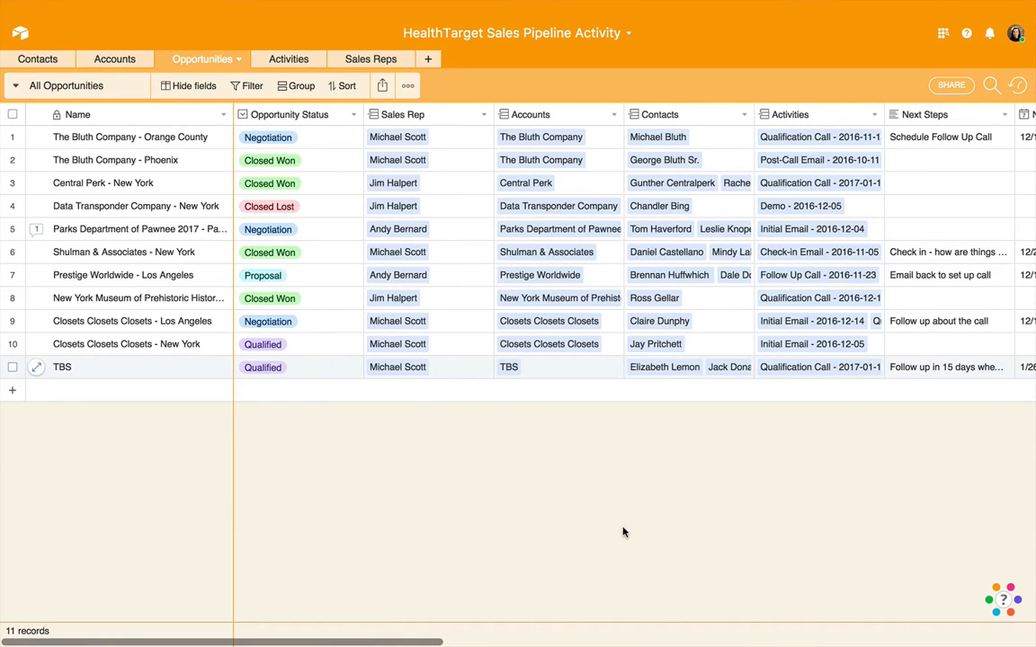
{"action": "left_click", "coordinate": [16, 85]}
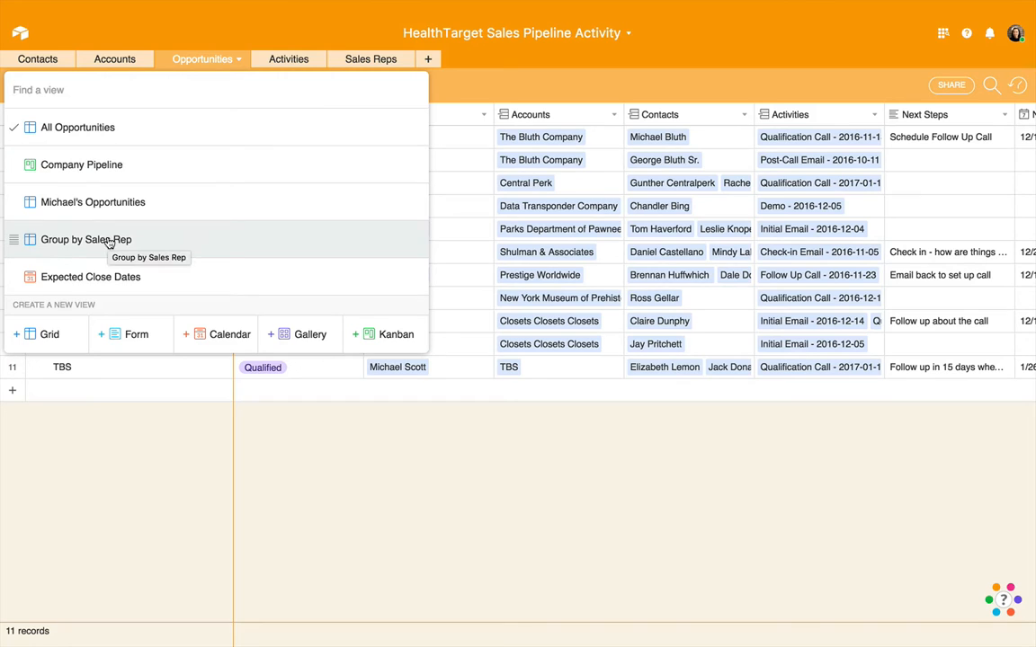
{"action": "left_click", "coordinate": [50, 335]}
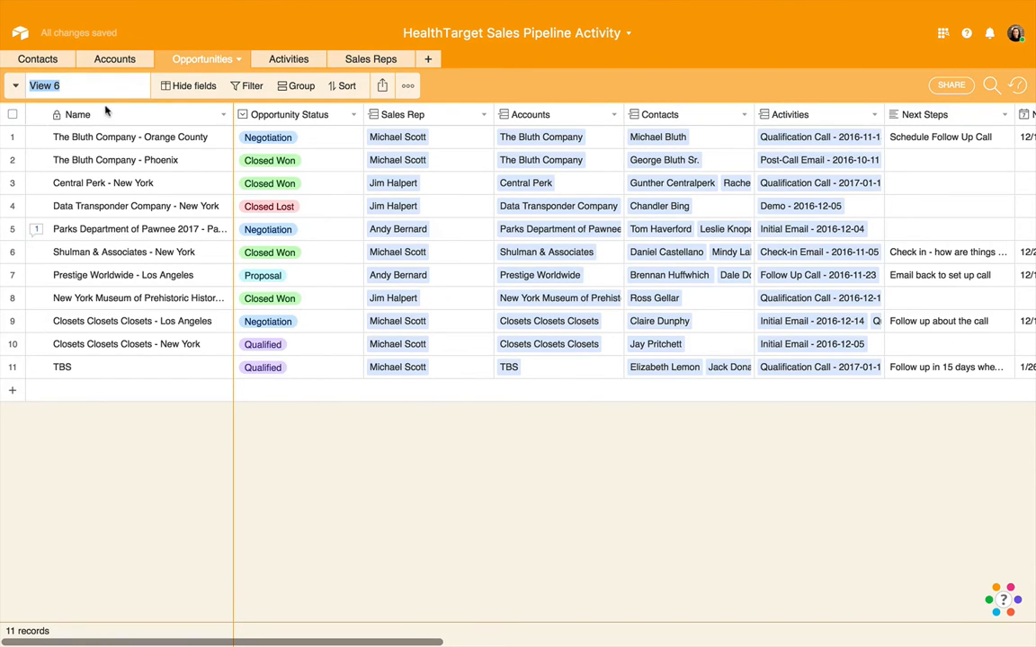
{"action": "type", "text": "Micahe"}
{"action": "type", "text": "ael's Opps"}
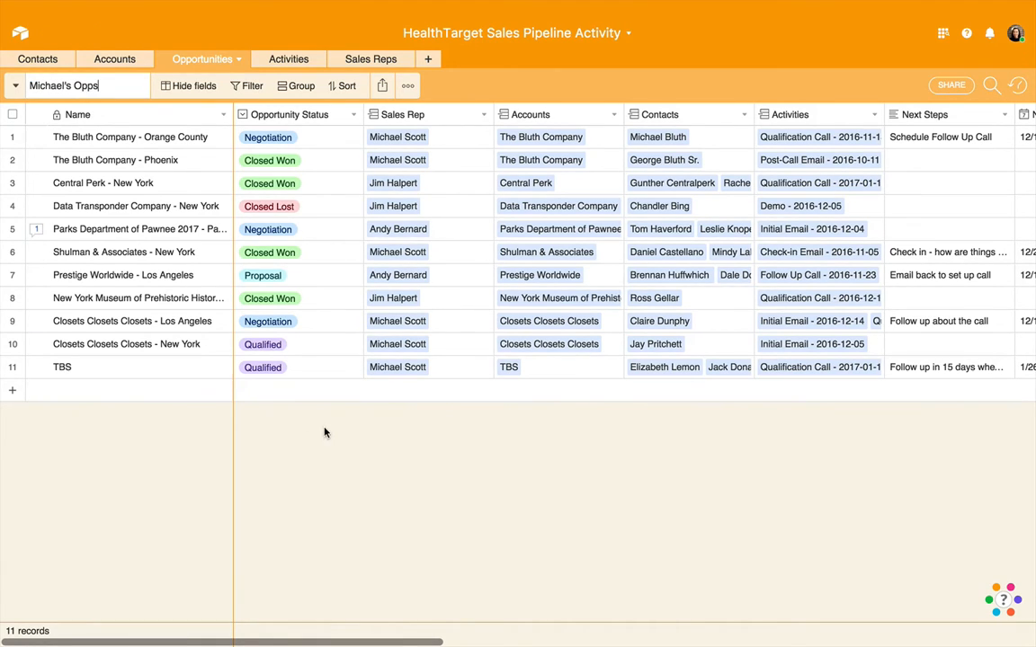
{"action": "key", "text": "Return"}
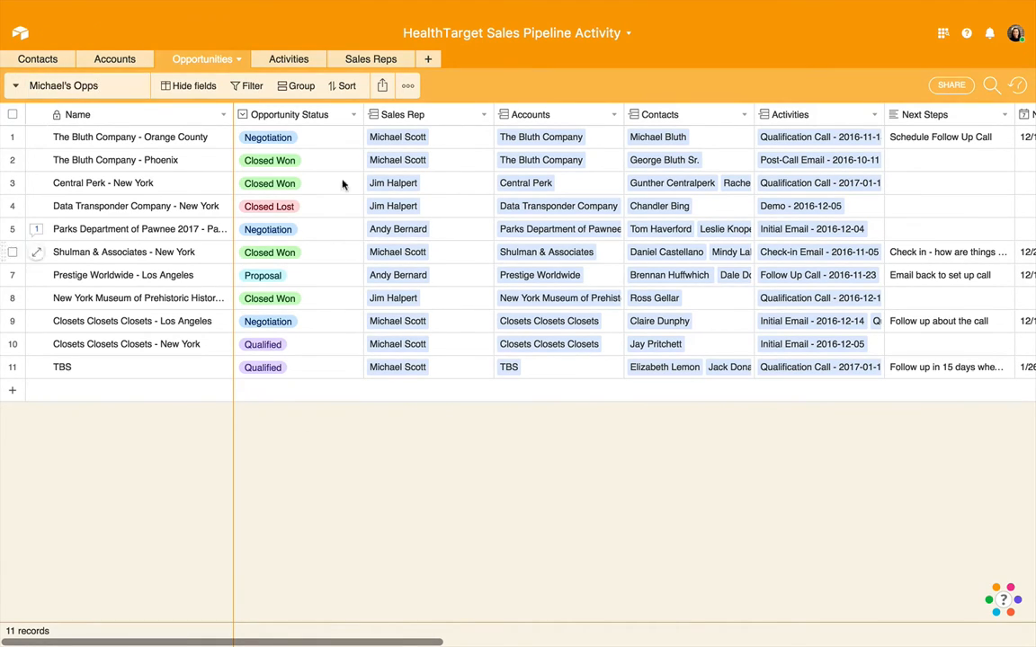
Step: Filter the new view to opportunities where Sales Rep contains that rep's first name
{"action": "left_click", "coordinate": [250, 85]}
{"action": "left_click", "coordinate": [259, 108]}
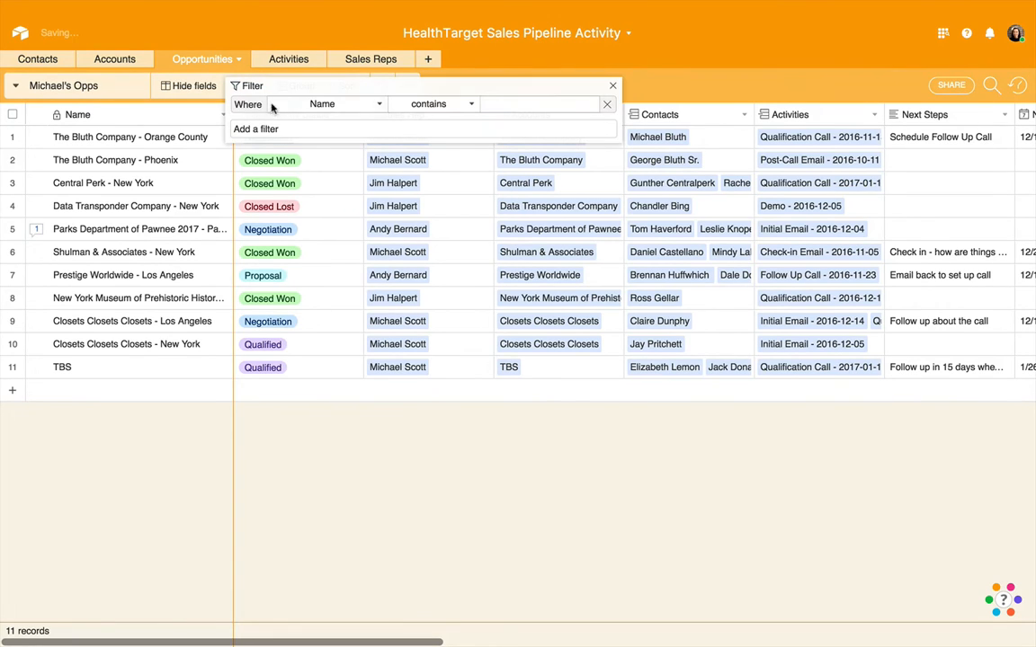
{"action": "left_click", "coordinate": [323, 104]}
{"action": "left_click", "coordinate": [321, 184]}
{"action": "type", "text": "michael"}
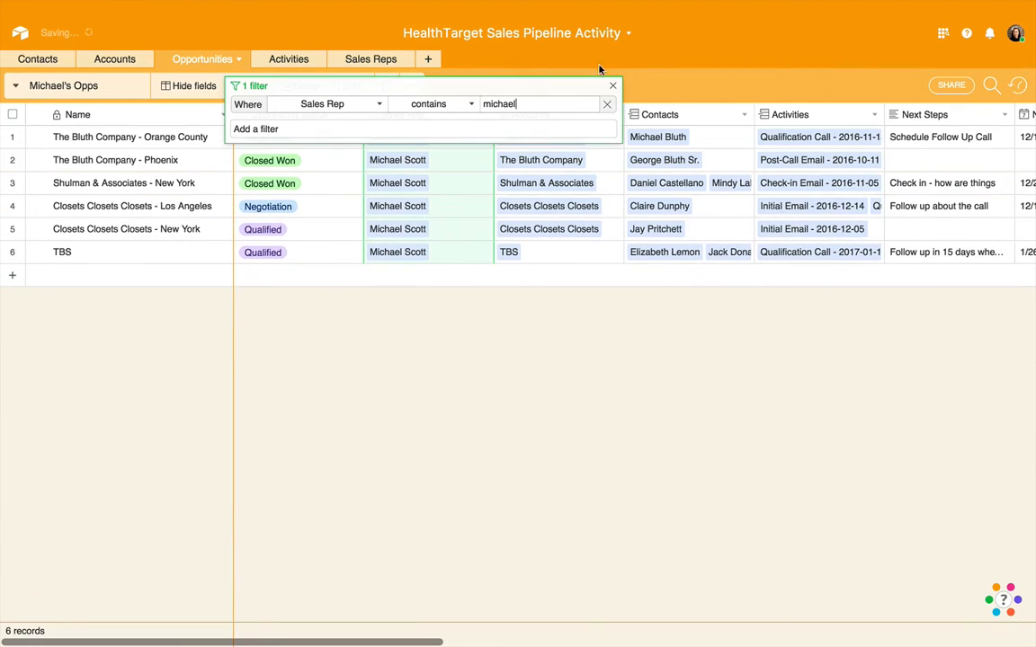
{"action": "left_click", "coordinate": [615, 85]}
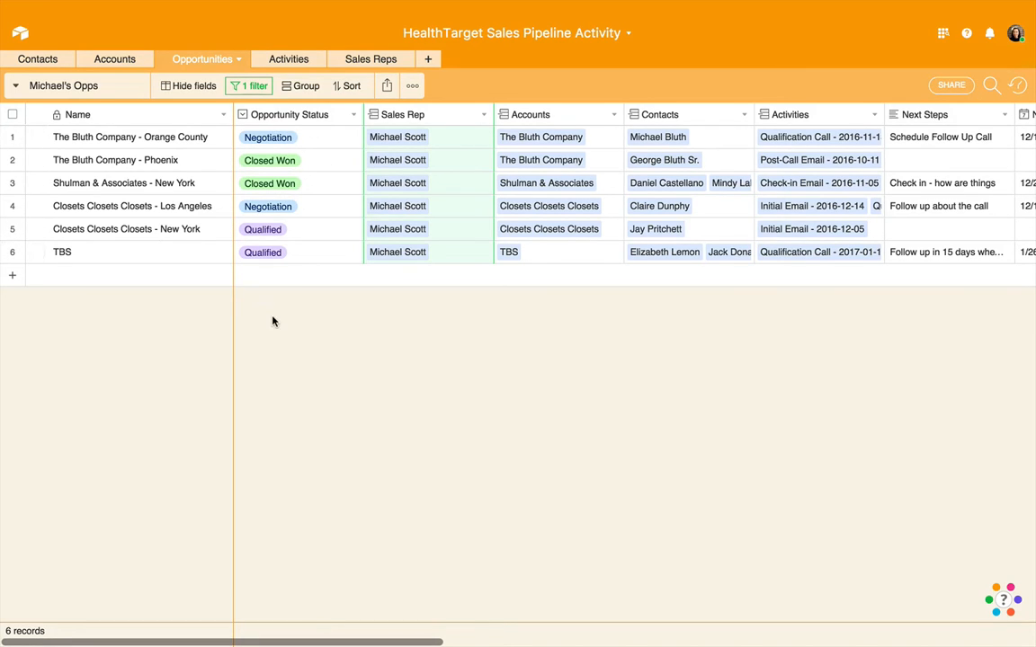
Step: Add a second filter condition requiring that Opportunity Status is none of Closed Won and Closed Lost
{"action": "left_click", "coordinate": [255, 88]}
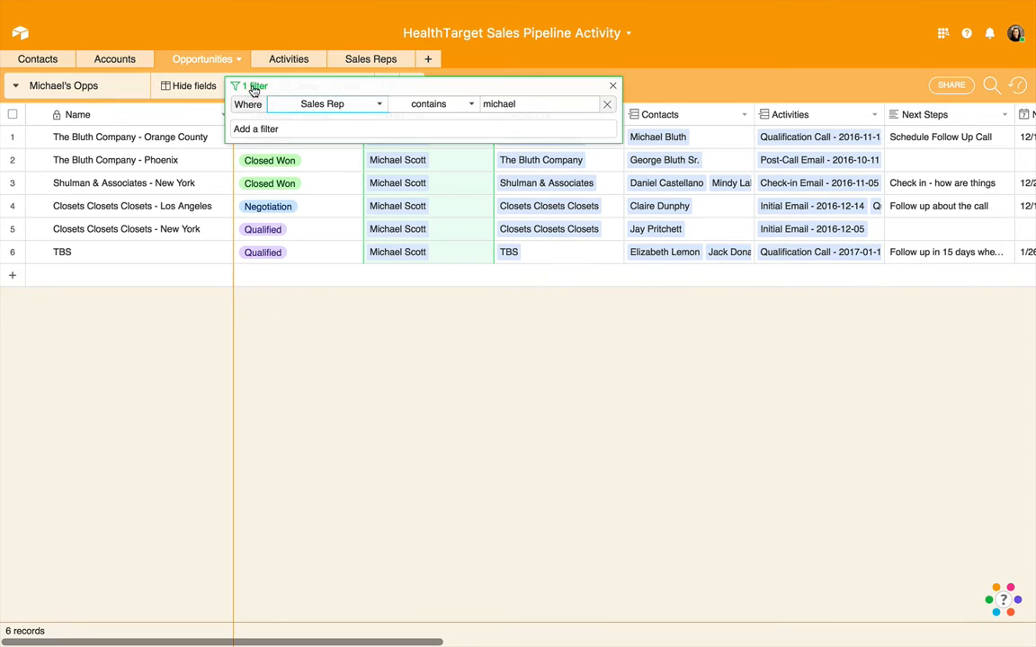
{"action": "left_click", "coordinate": [259, 129]}
{"action": "left_click", "coordinate": [344, 128]}
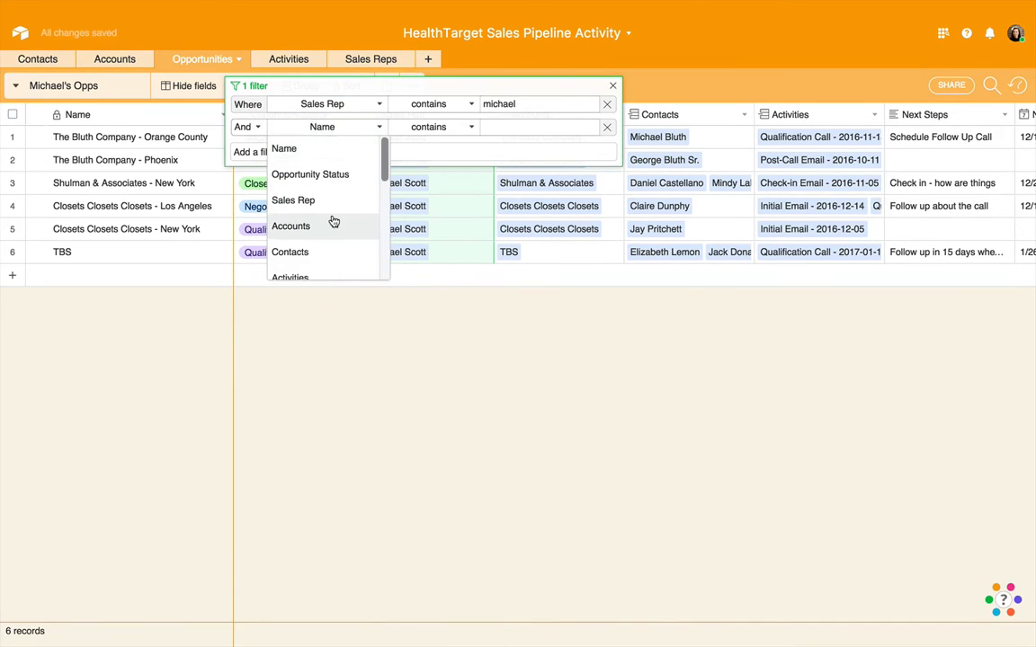
{"action": "left_click", "coordinate": [336, 153]}
{"action": "left_click", "coordinate": [409, 128]}
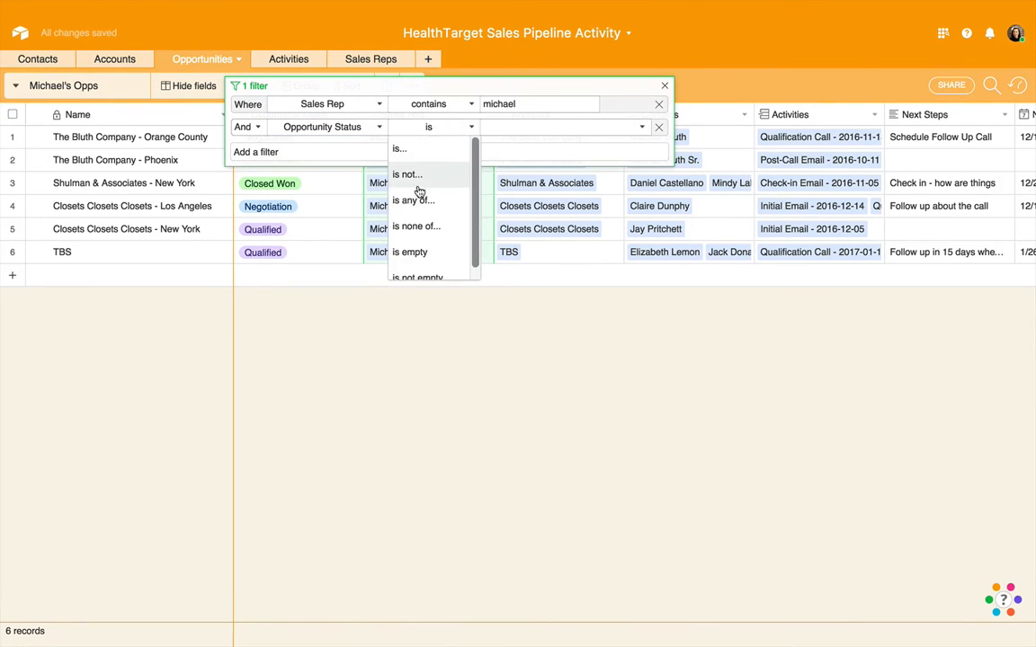
{"action": "left_click", "coordinate": [418, 227]}
{"action": "left_click", "coordinate": [512, 137]}
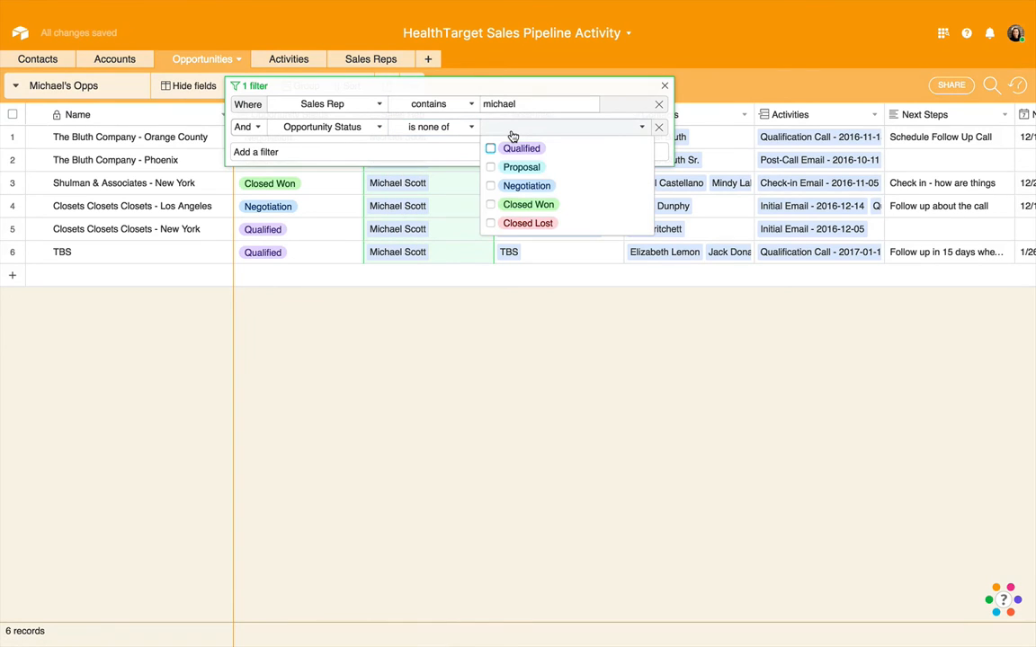
{"action": "left_click", "coordinate": [491, 204]}
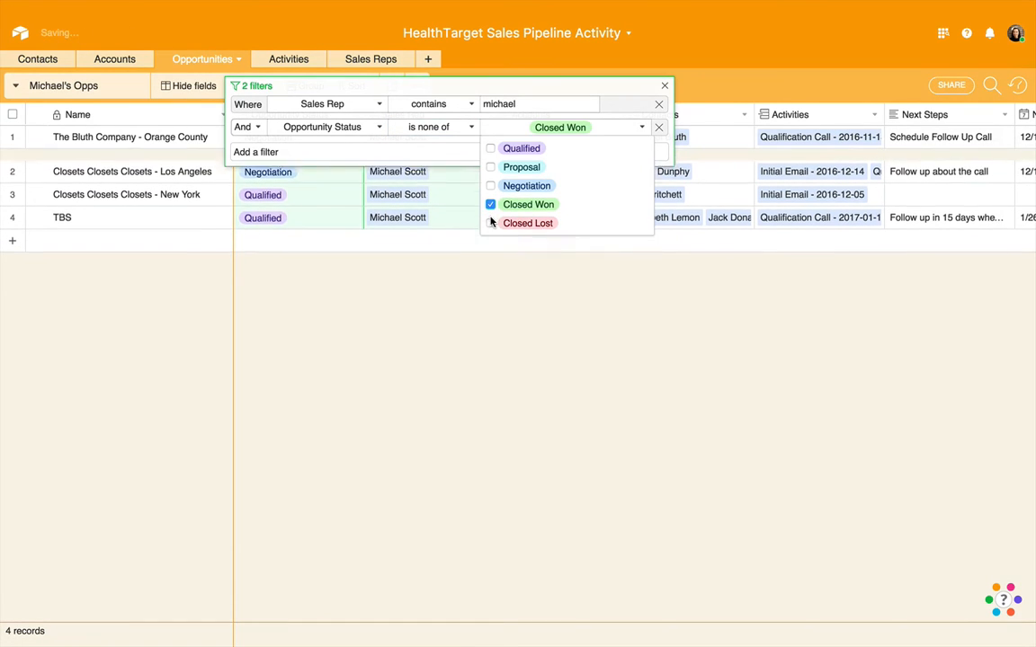
{"action": "left_click", "coordinate": [491, 223]}
{"action": "left_click", "coordinate": [657, 86]}
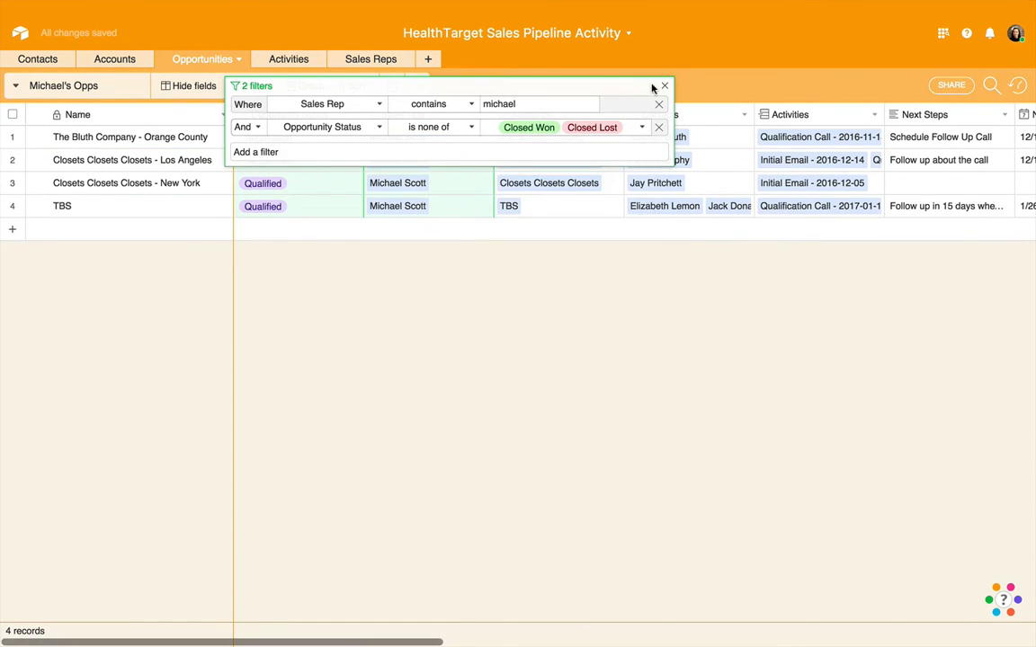
{"action": "left_click", "coordinate": [665, 87]}
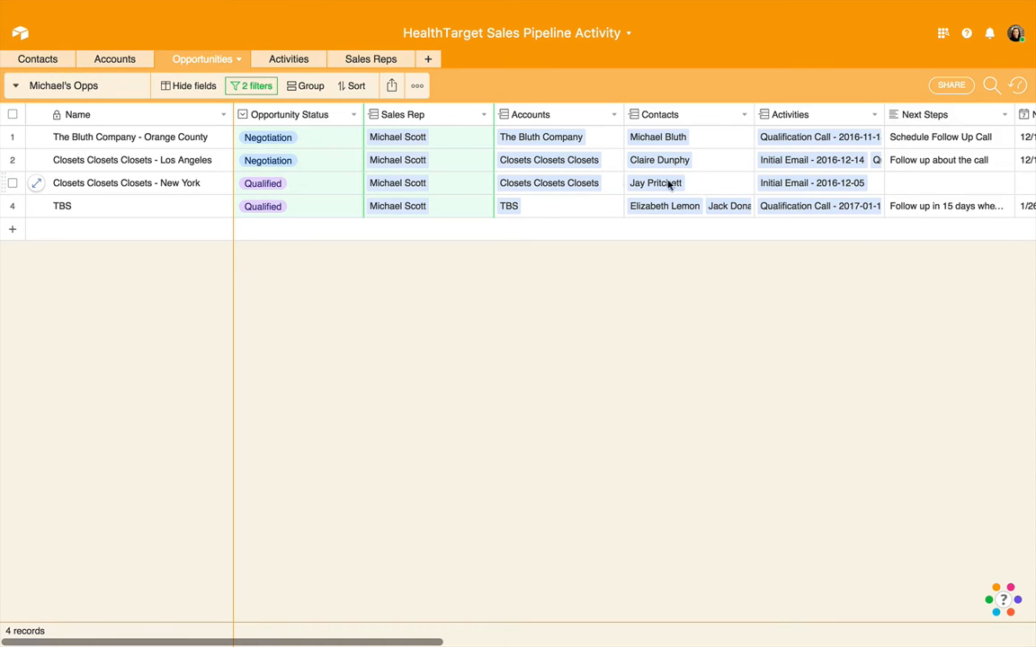
Step: Review the rep's open opportunities across next steps, deadlines, expected close dates, opportunity size and probability of close
{"action": "scroll", "coordinate": [697, 183], "scroll_direction": "right", "scroll_amount": 5}
{"action": "scroll", "coordinate": [694, 185], "scroll_direction": "right", "scroll_amount": 2}
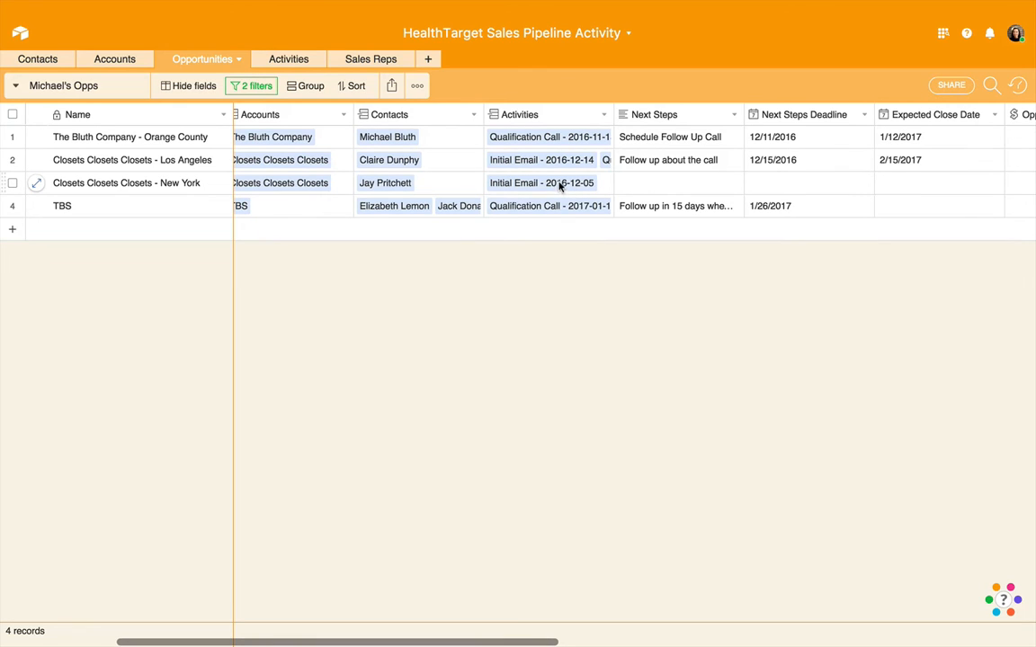
{"action": "left_click", "coordinate": [706, 184]}
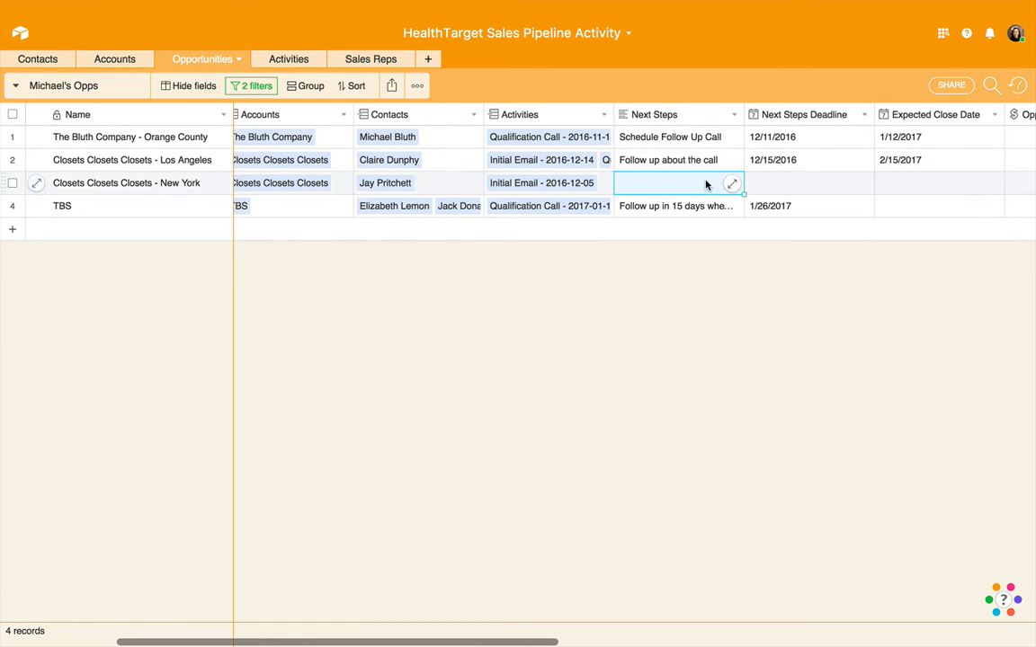
{"action": "scroll", "coordinate": [706, 184], "scroll_direction": "right", "scroll_amount": 10}
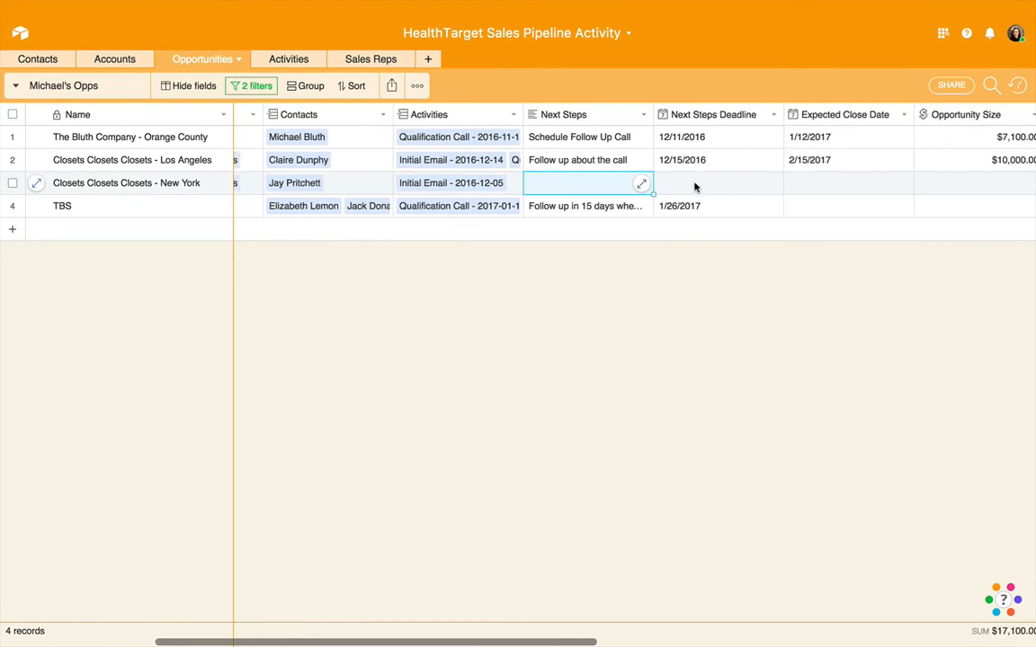
{"action": "scroll", "coordinate": [645, 193], "scroll_direction": "right", "scroll_amount": 3}
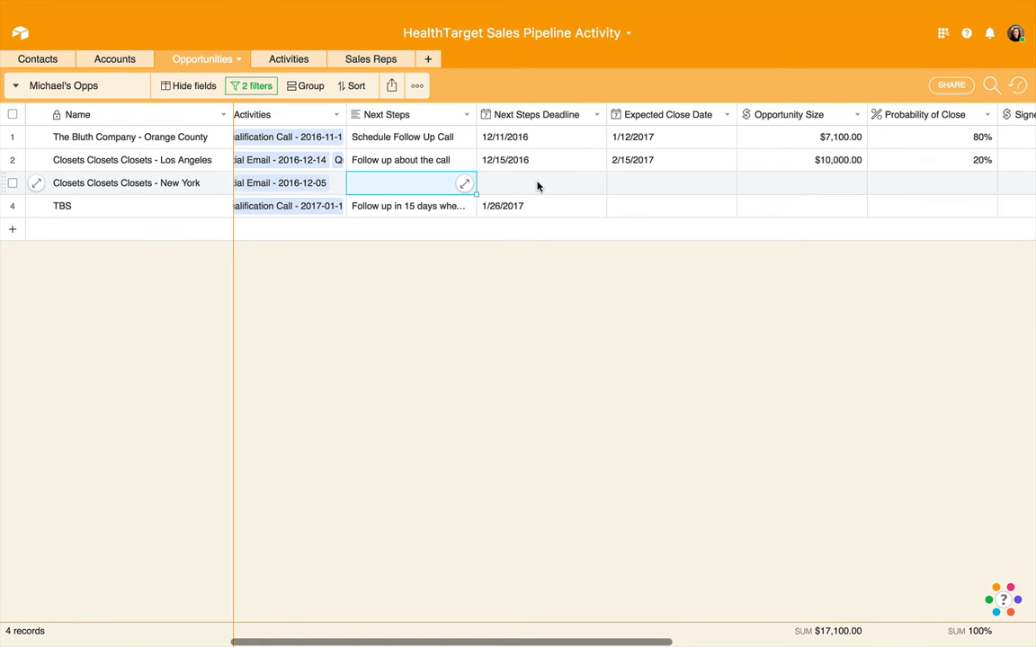
{"action": "scroll", "coordinate": [538, 186], "scroll_direction": "left", "scroll_amount": 10}
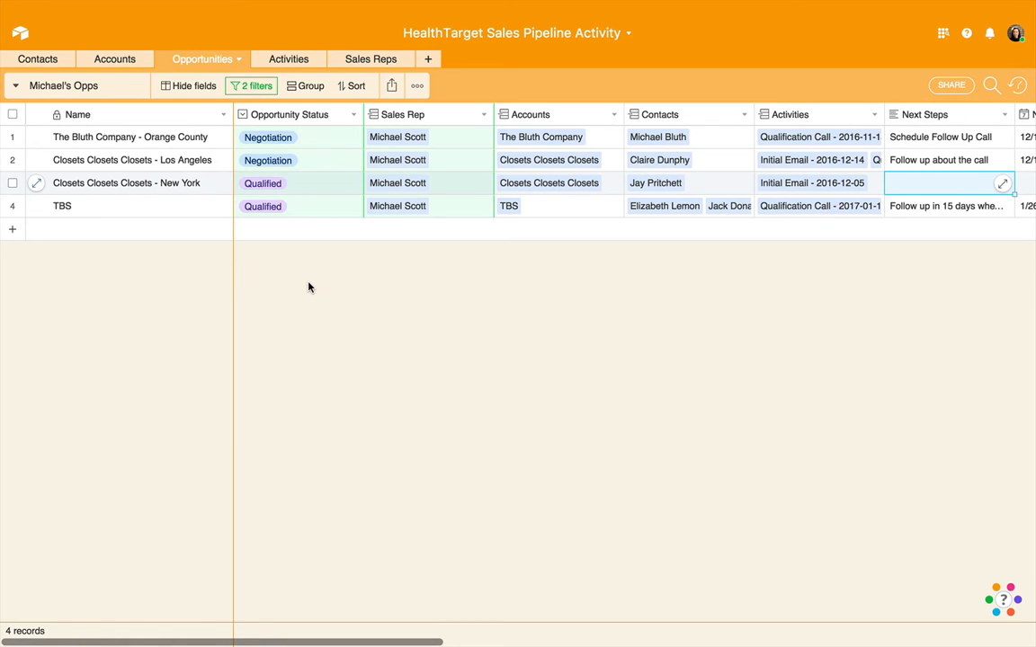
Step: Create another grid view of the opportunities named "Grouped by Sales Rep"
{"action": "left_click", "coordinate": [17, 87]}
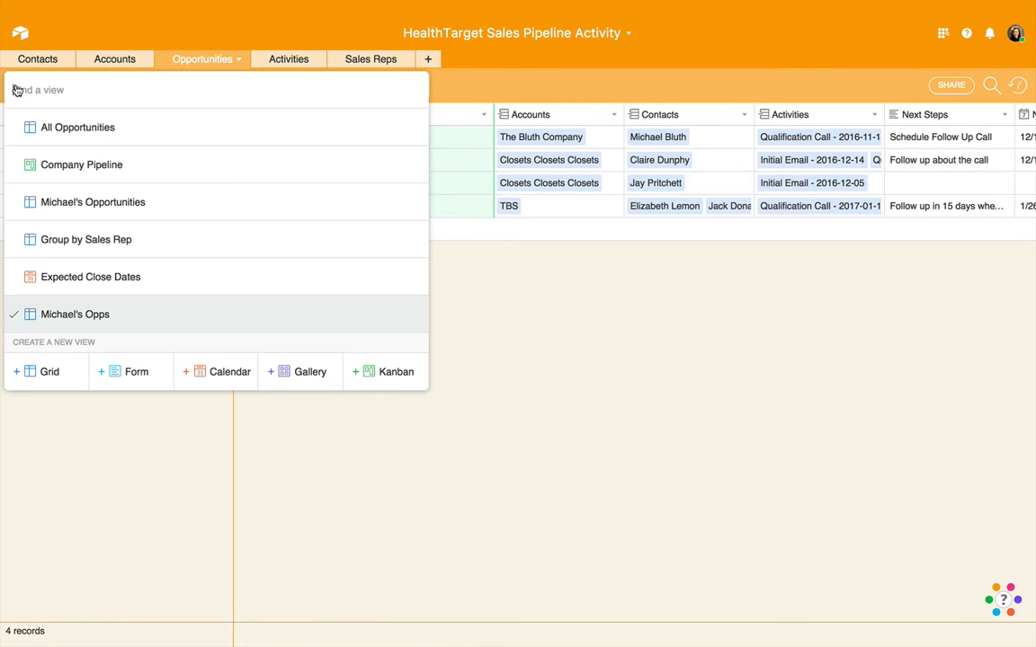
{"action": "left_click", "coordinate": [49, 368]}
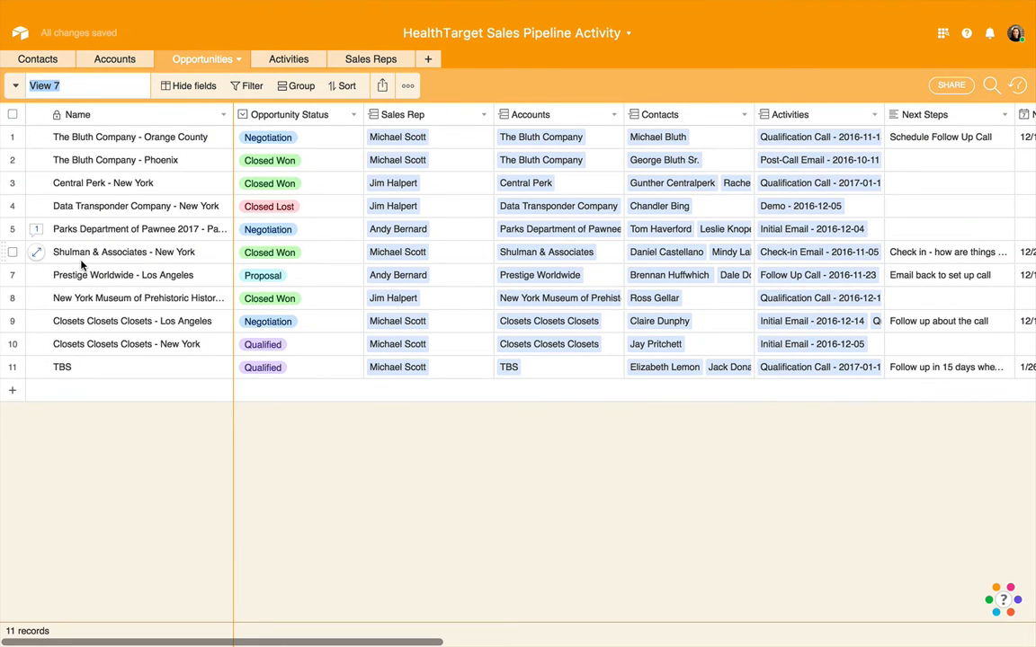
{"action": "type", "text": "Grouped by Sales Rep"}
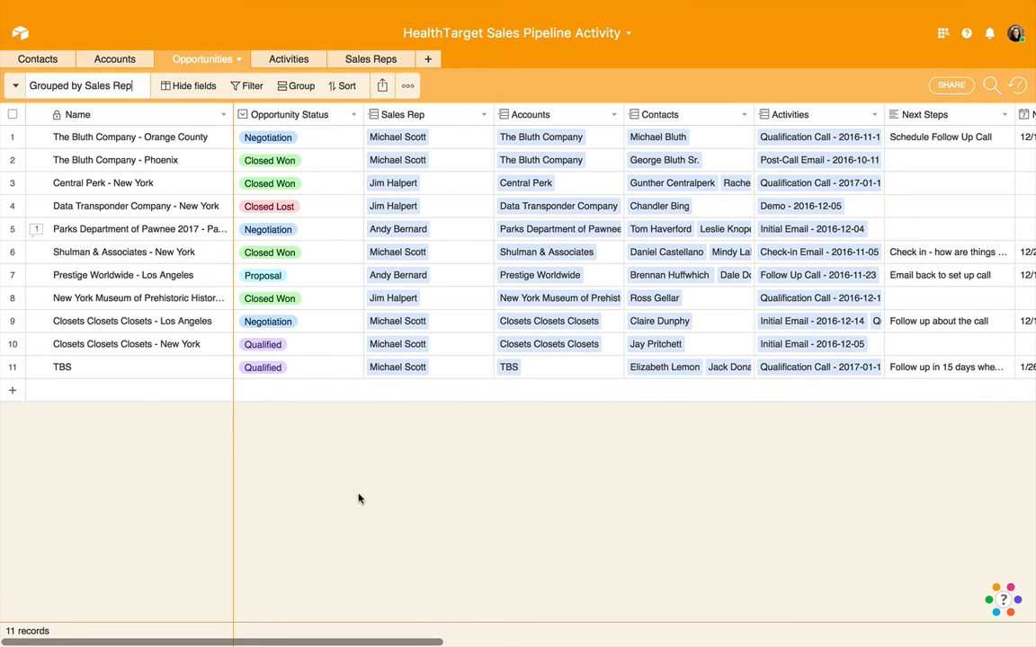
{"action": "key", "text": "Return"}
Step: Group the opportunities in this view by the Sales Rep field in A → Z order
{"action": "left_click", "coordinate": [301, 86]}
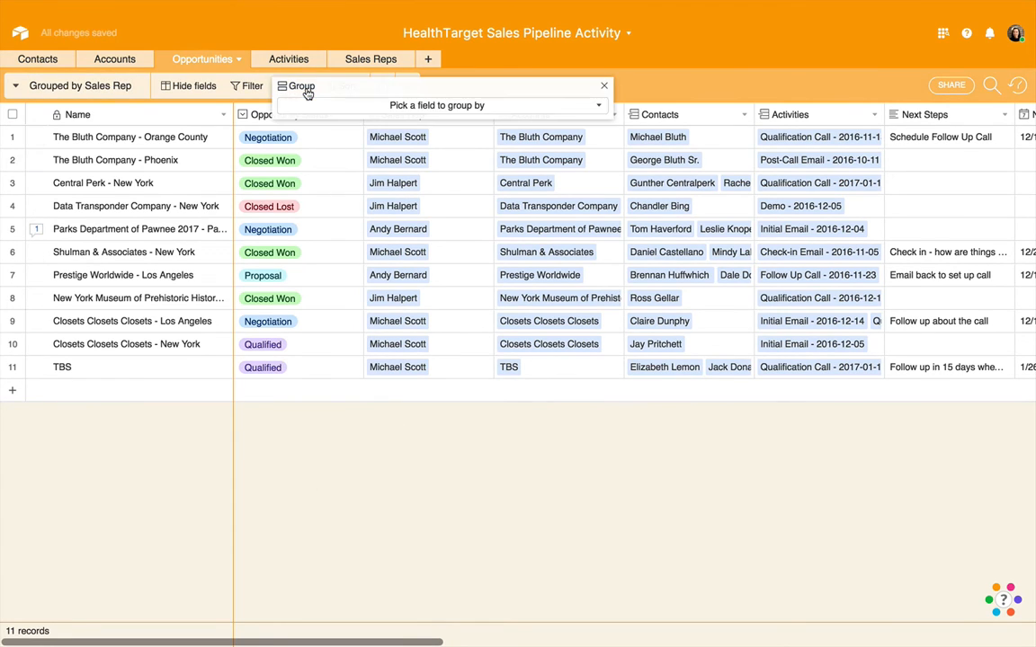
{"action": "left_click", "coordinate": [480, 108]}
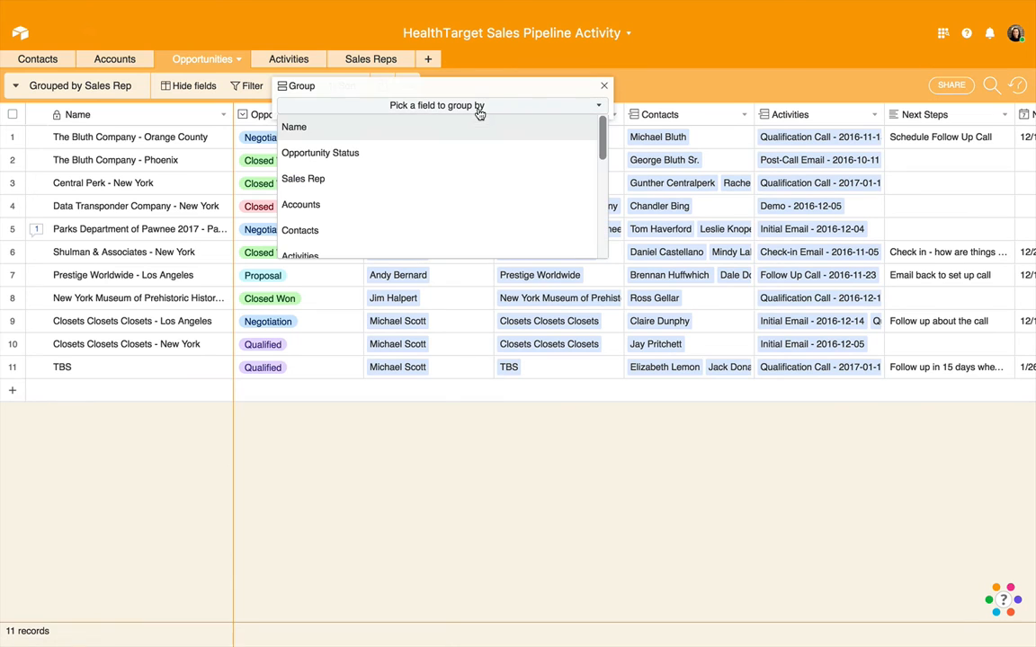
{"action": "left_click", "coordinate": [449, 179]}
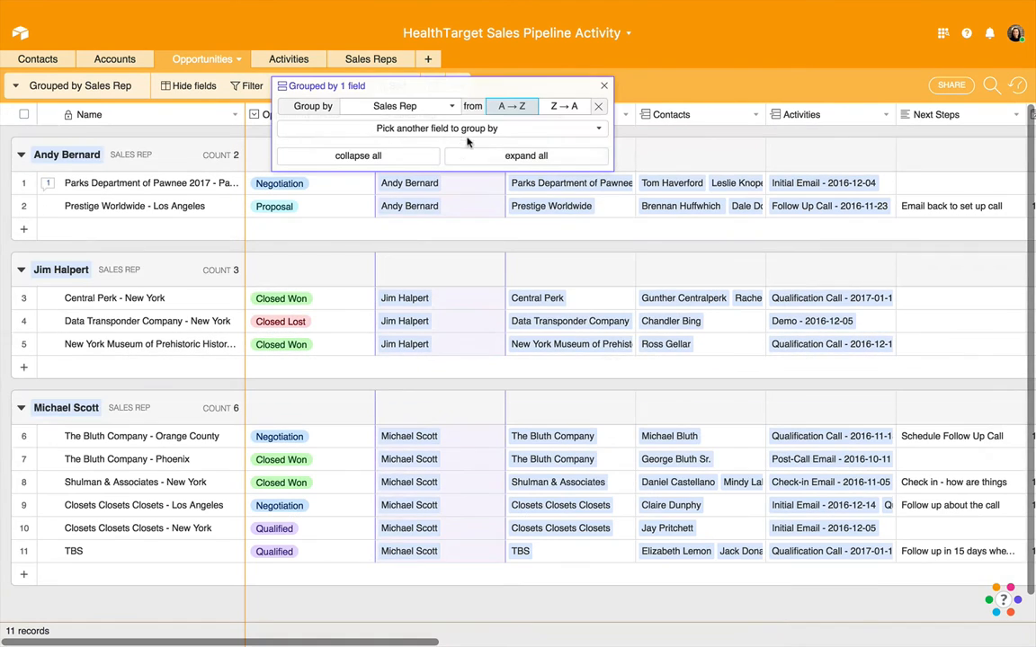
{"action": "left_click", "coordinate": [606, 88]}
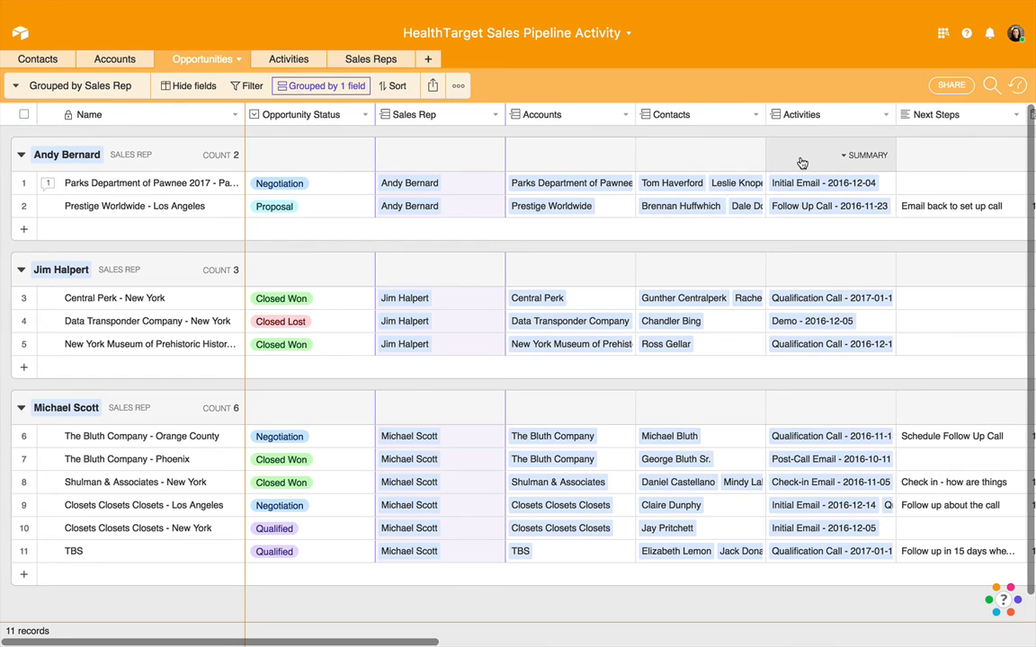
Step: Change the group summary of the Probability of Close field from a sum to Average
{"action": "scroll", "coordinate": [800, 165], "scroll_direction": "right", "scroll_amount": 5}
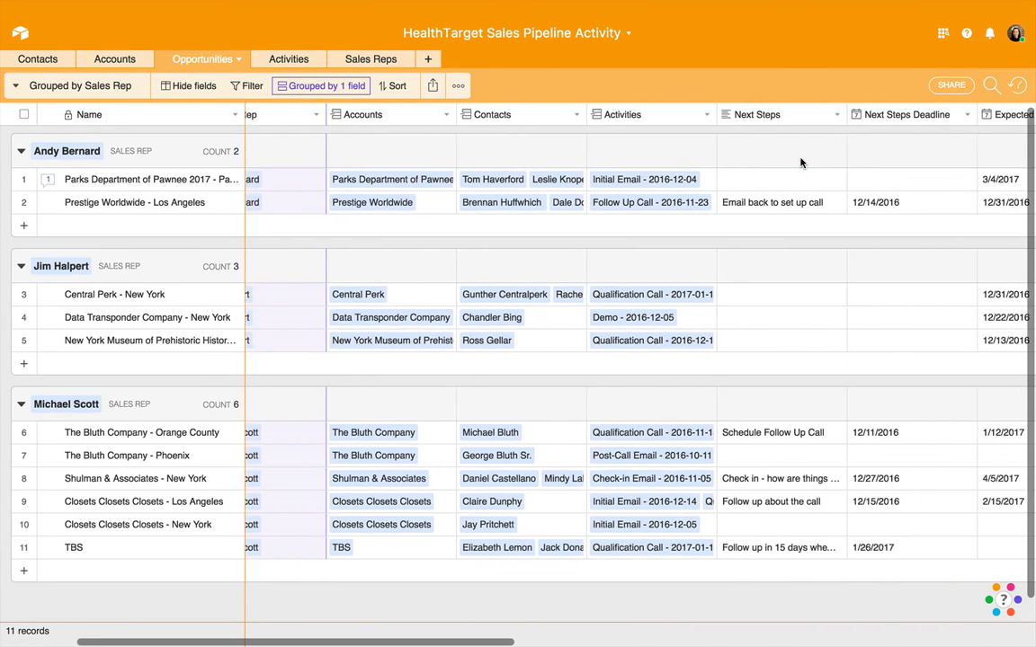
{"action": "scroll", "coordinate": [796, 166], "scroll_direction": "right", "scroll_amount": 3}
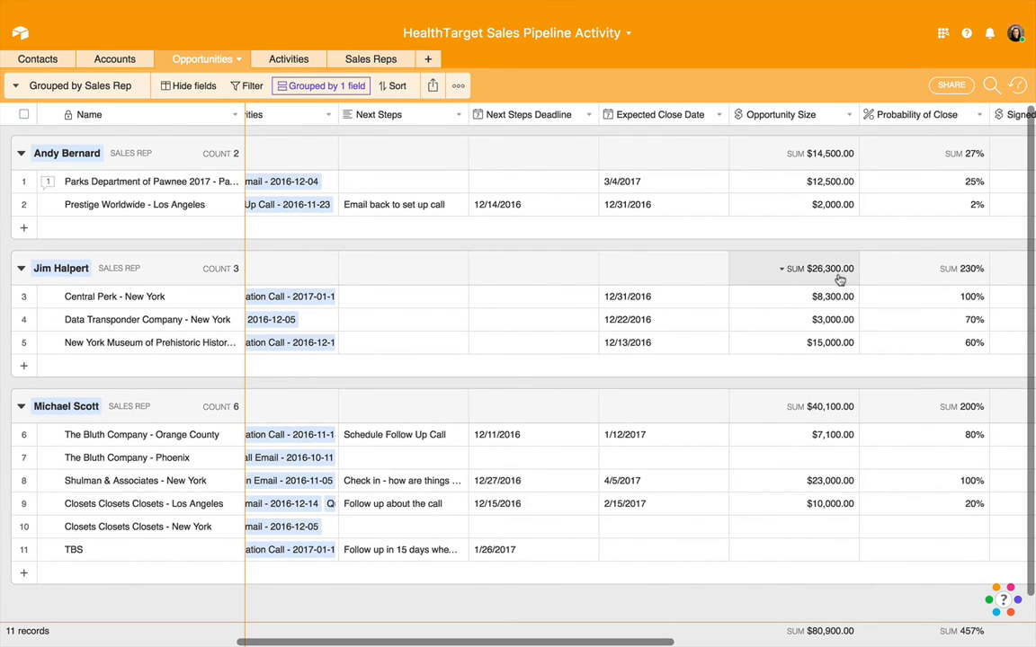
{"action": "scroll", "coordinate": [770, 260], "scroll_direction": "right", "scroll_amount": 5}
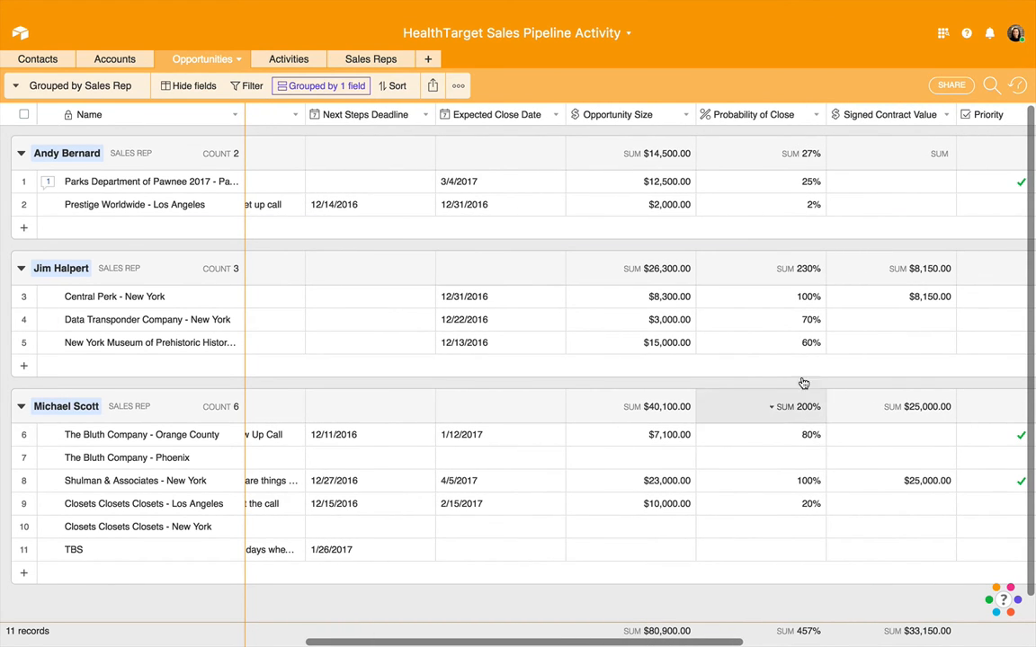
{"action": "left_click", "coordinate": [790, 274]}
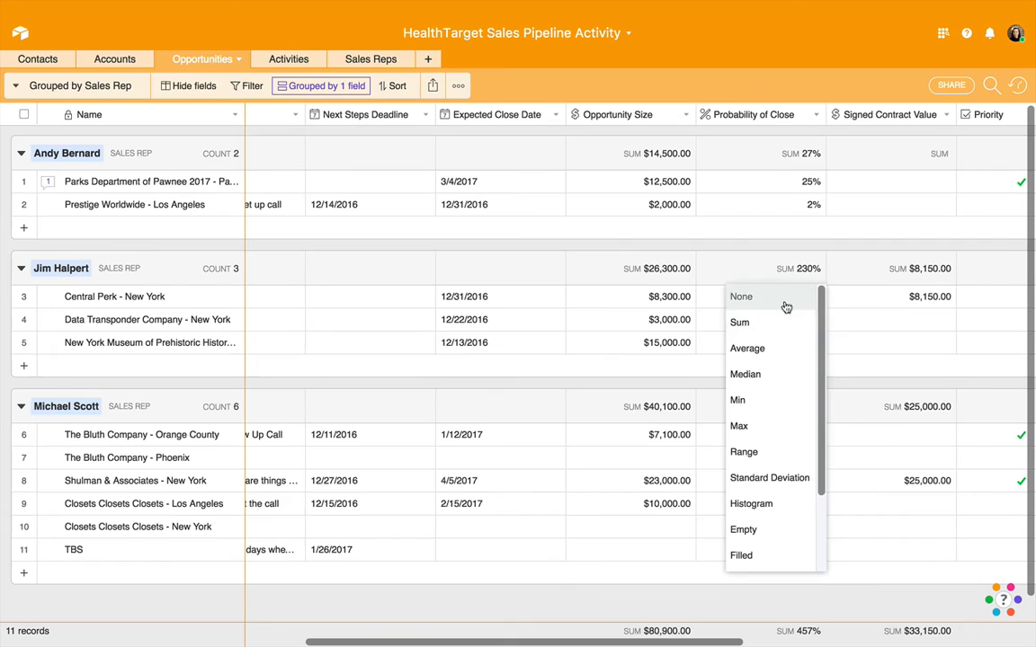
{"action": "left_click", "coordinate": [776, 351]}
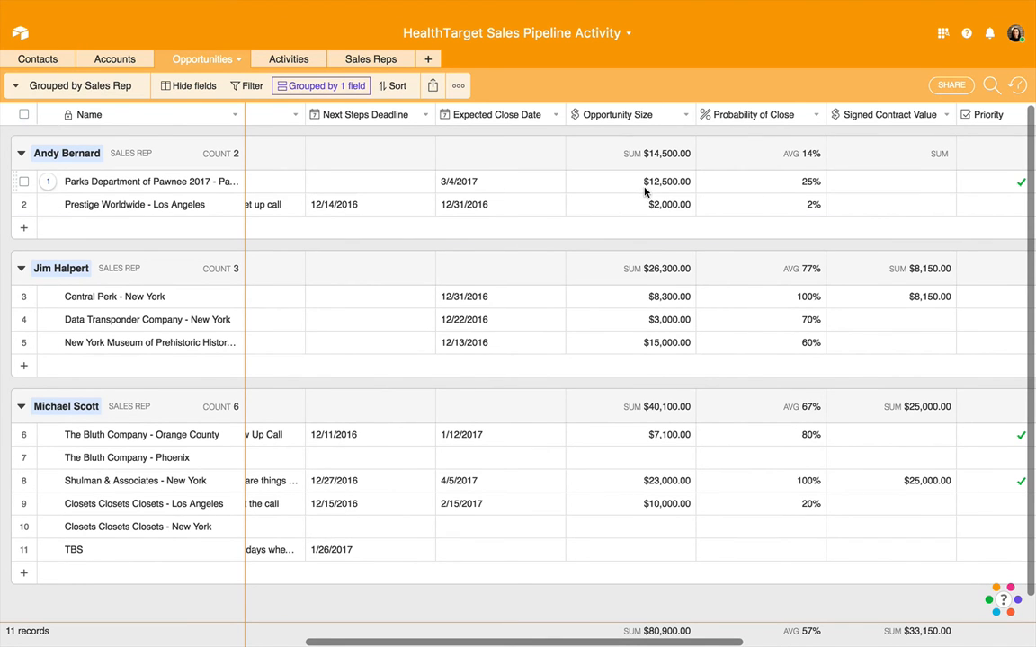
Step: Open the Company Pipeline kanban view and look over the opportunities stacked by status from Qualified to Closed Lost
{"action": "scroll", "coordinate": [644, 191], "scroll_direction": "left", "scroll_amount": 10}
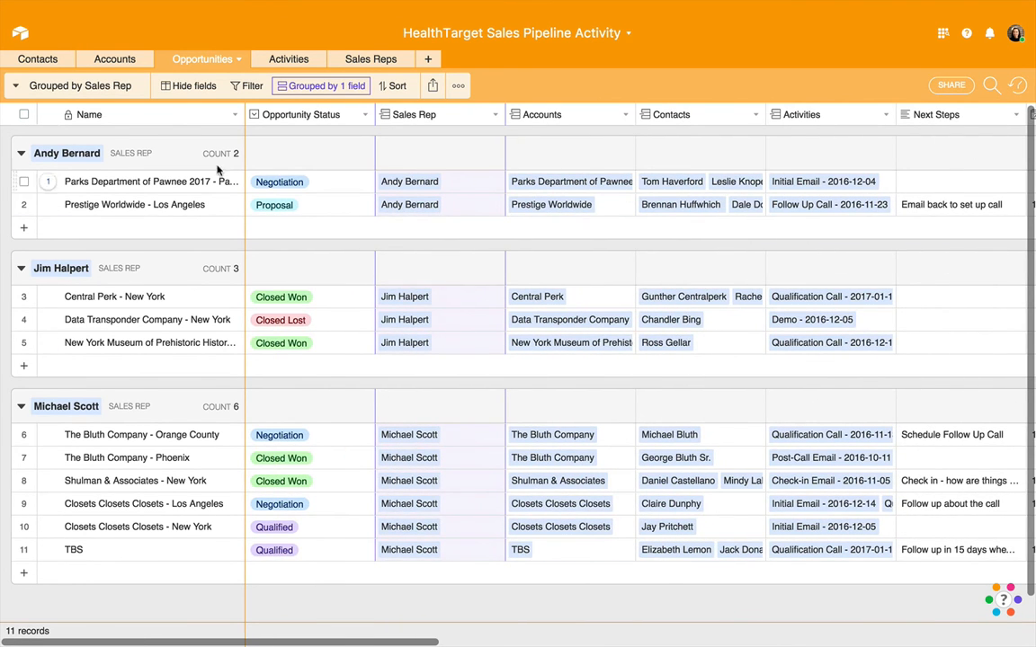
{"action": "left_click", "coordinate": [14, 85]}
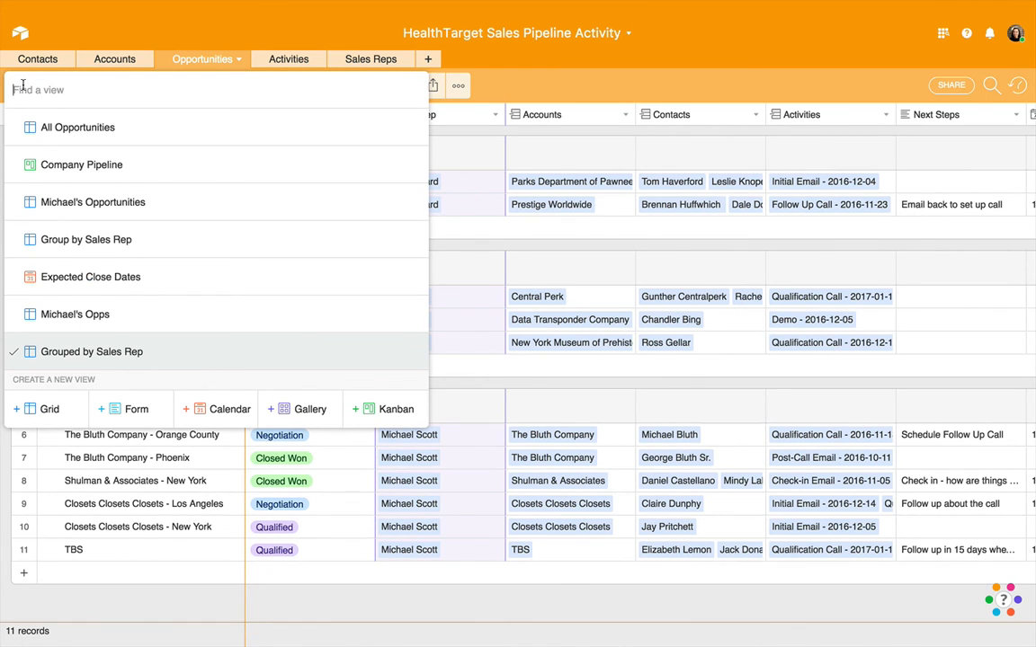
{"action": "left_click", "coordinate": [61, 168]}
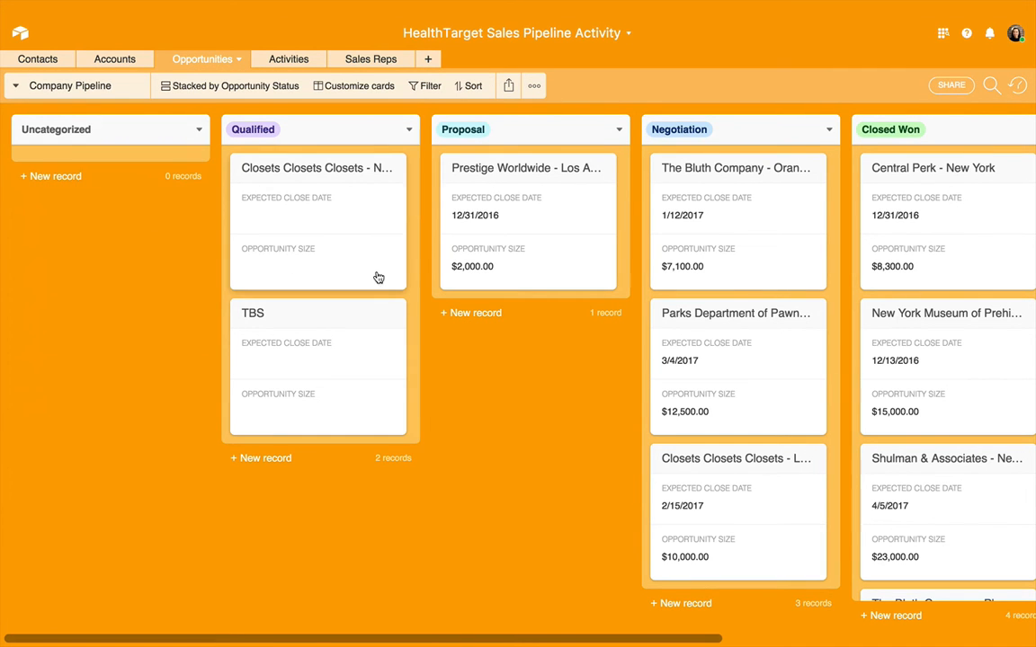
{"action": "scroll", "coordinate": [377, 278], "scroll_direction": "right", "scroll_amount": 3}
{"action": "scroll", "coordinate": [387, 278], "scroll_direction": "right", "scroll_amount": 3}
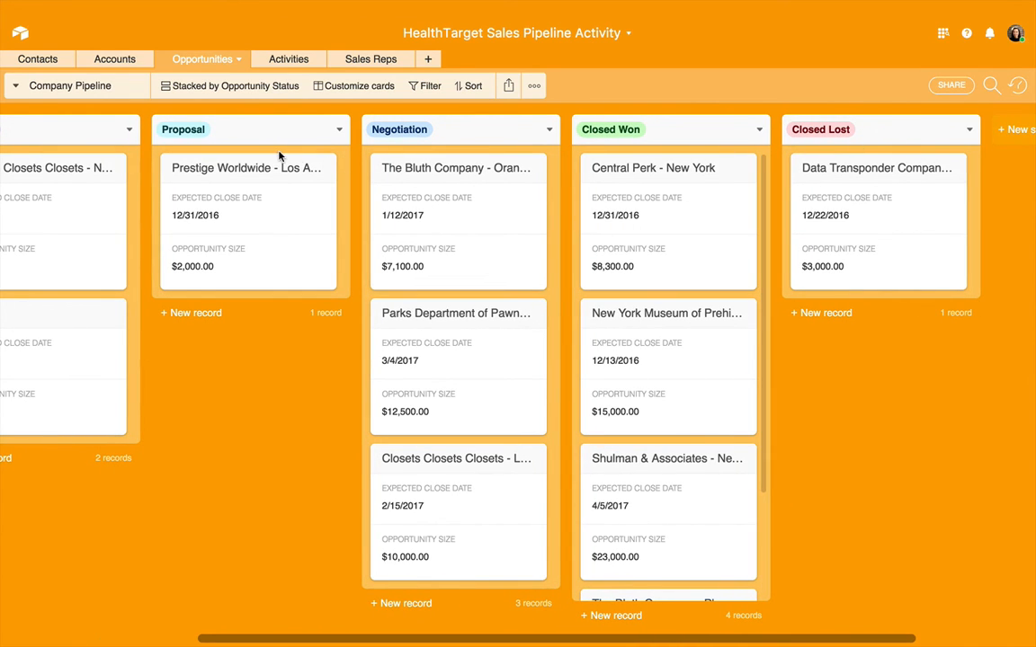
{"action": "scroll", "coordinate": [281, 156], "scroll_direction": "left", "scroll_amount": 3}
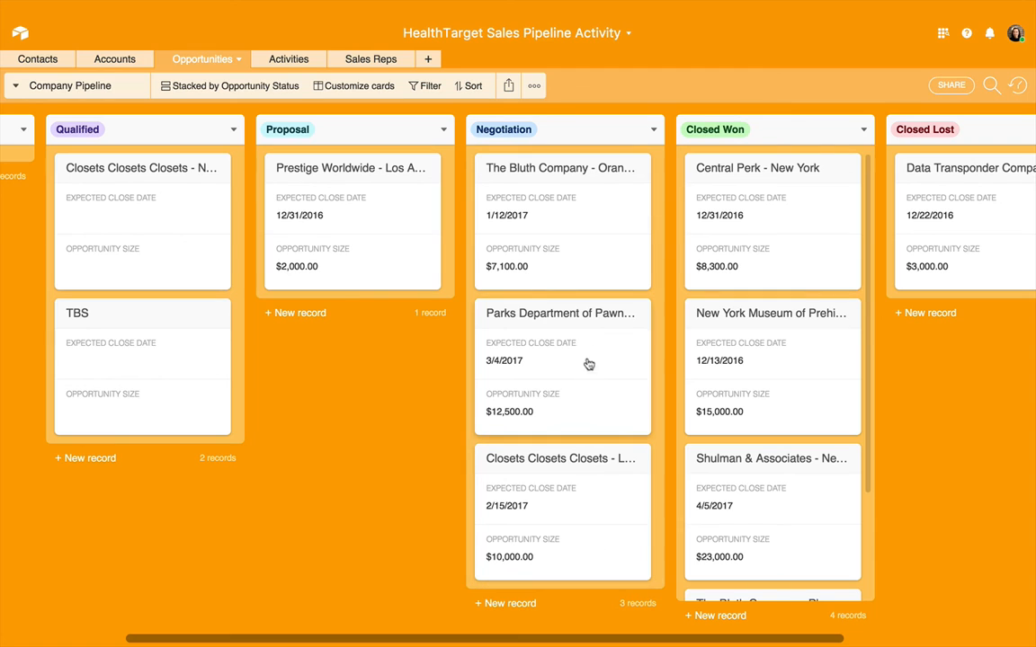
Step: Open the Parks Department of Pawnee 2017 opportunity card, review its fields, linked records and comments, and close it
{"action": "left_click", "coordinate": [565, 321]}
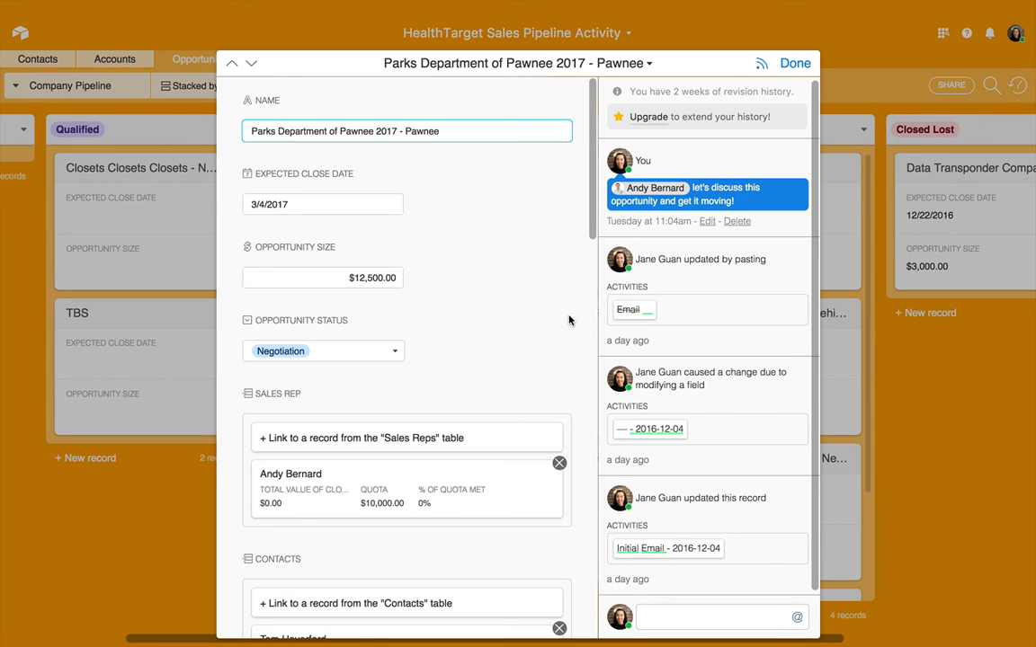
{"action": "scroll", "coordinate": [556, 327], "scroll_direction": "down", "scroll_amount": 10}
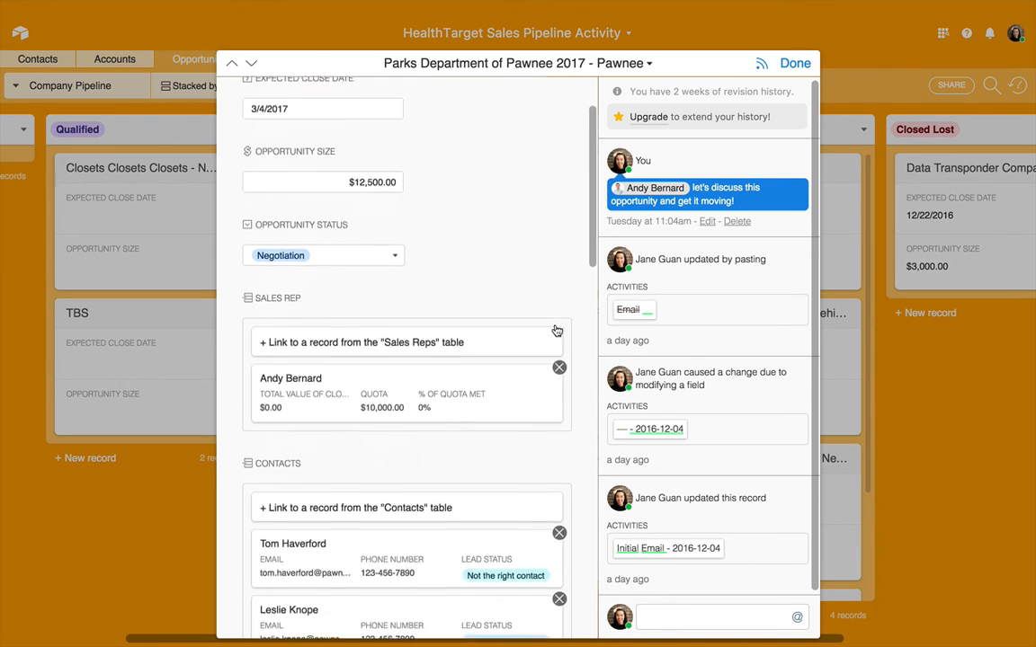
{"action": "scroll", "coordinate": [557, 332], "scroll_direction": "down", "scroll_amount": 10}
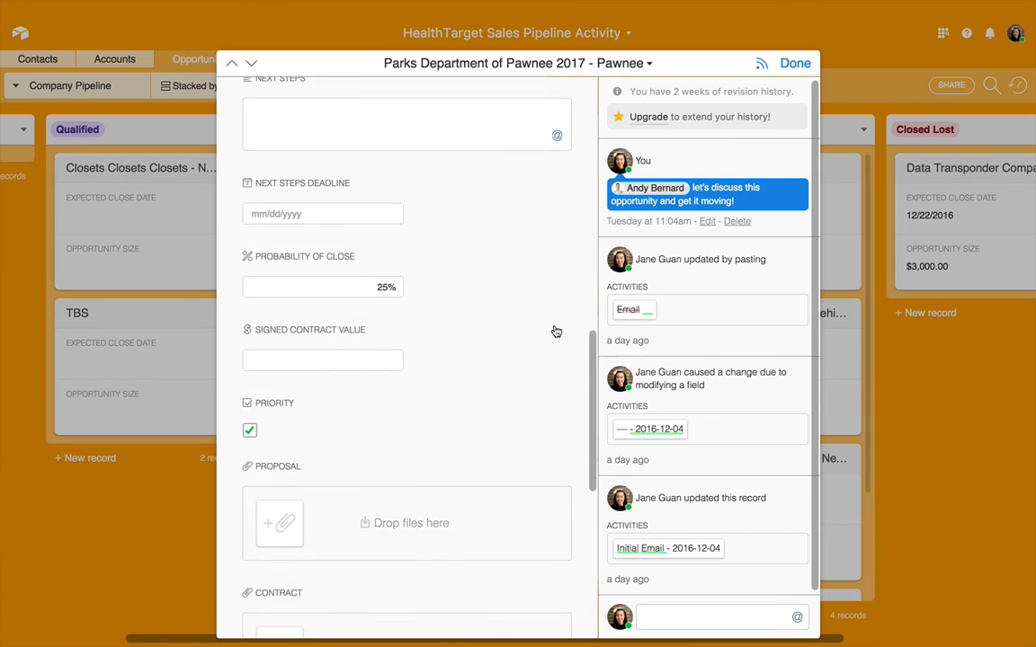
{"action": "scroll", "coordinate": [557, 332], "scroll_direction": "down", "scroll_amount": 1}
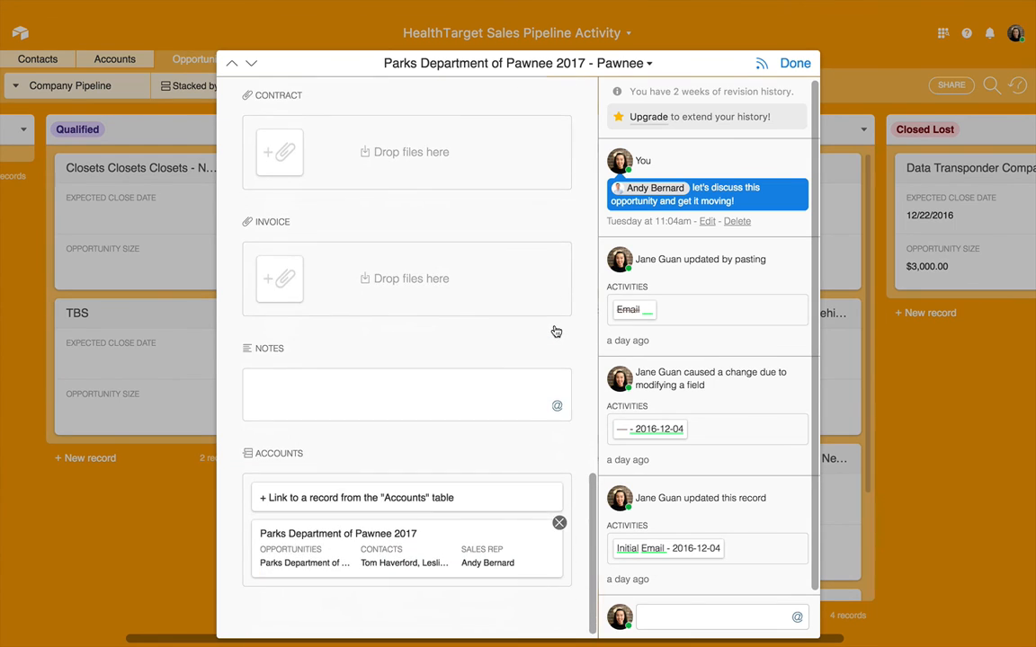
{"action": "scroll", "coordinate": [556, 332], "scroll_direction": "up", "scroll_amount": 10}
{"action": "scroll", "coordinate": [556, 332], "scroll_direction": "up", "scroll_amount": 6}
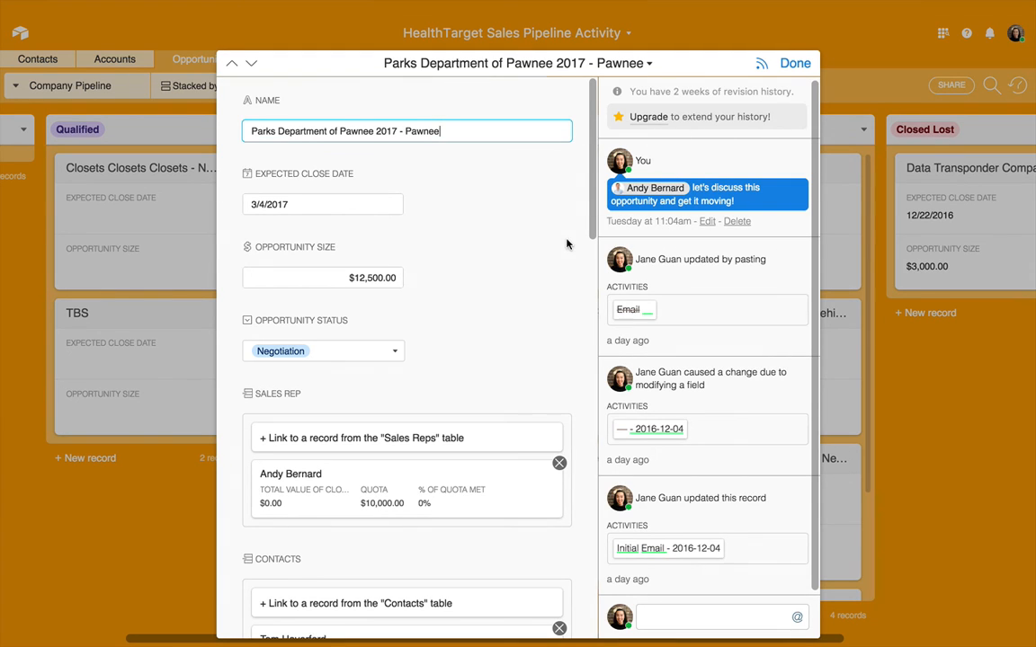
{"action": "left_click", "coordinate": [792, 64]}
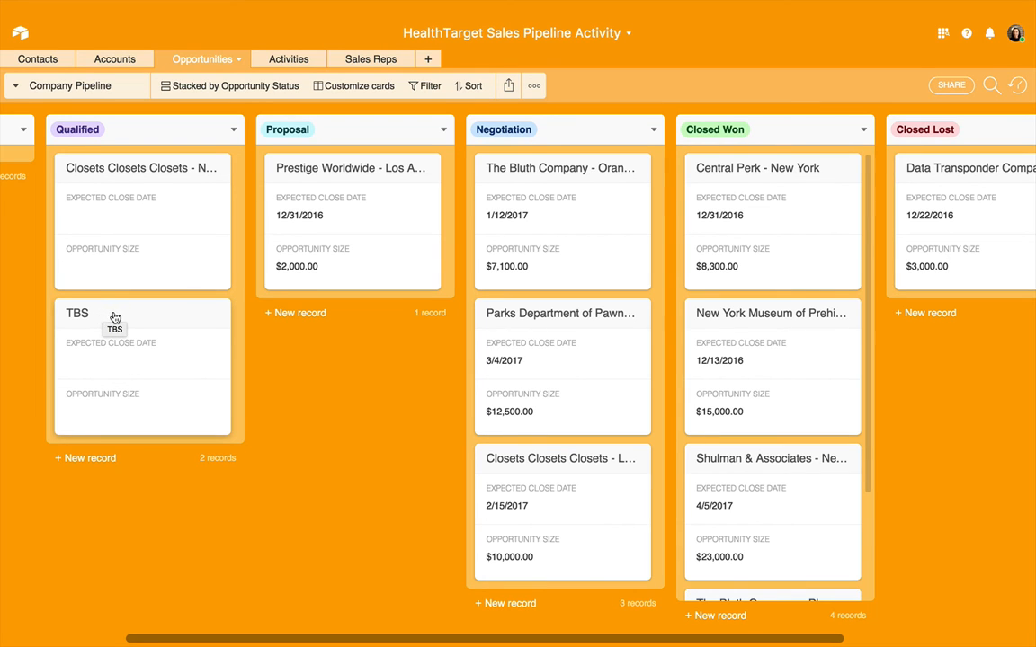
Step: Move the TBS opportunity card from the Qualified stack to the start of the Proposal stack
{"action": "left_click_drag", "start_coordinate": [120, 314], "coordinate": [354, 171]}
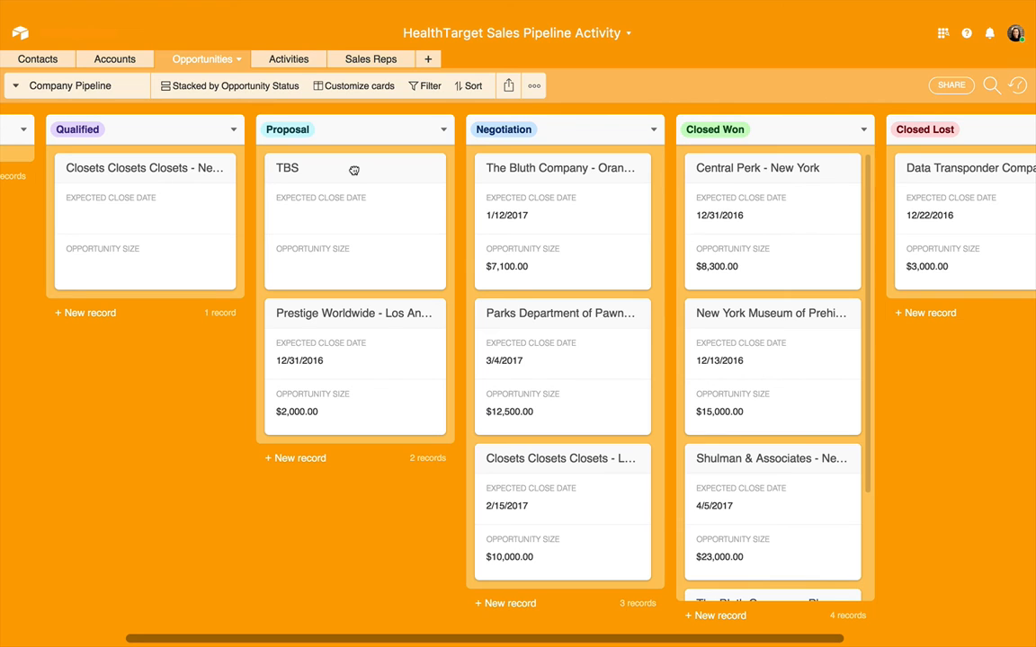
Step: In the Expected Close Dates calendar view, reschedule The Bluth Company - Orange County to January 26, 2017 and check the date in its details
{"action": "left_click", "coordinate": [18, 85]}
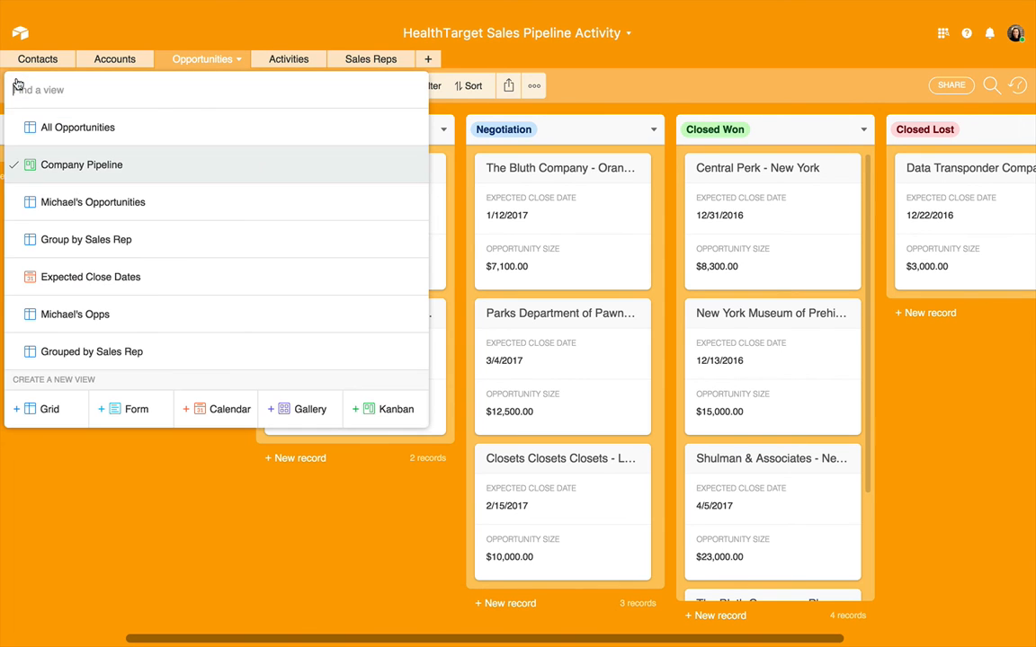
{"action": "left_click", "coordinate": [40, 276]}
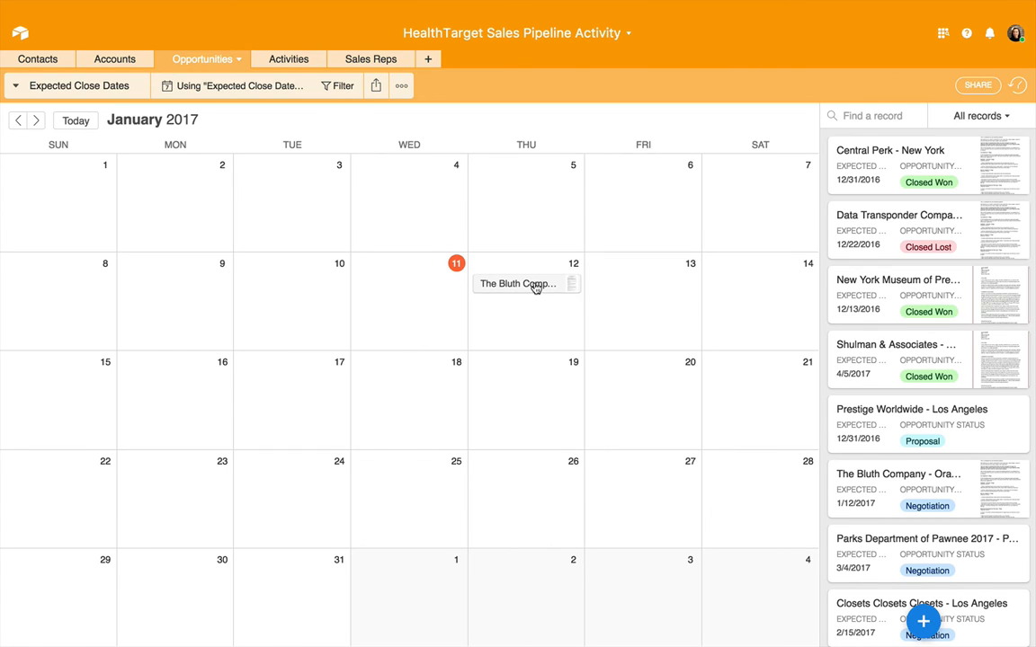
{"action": "left_click_drag", "start_coordinate": [536, 286], "coordinate": [548, 446]}
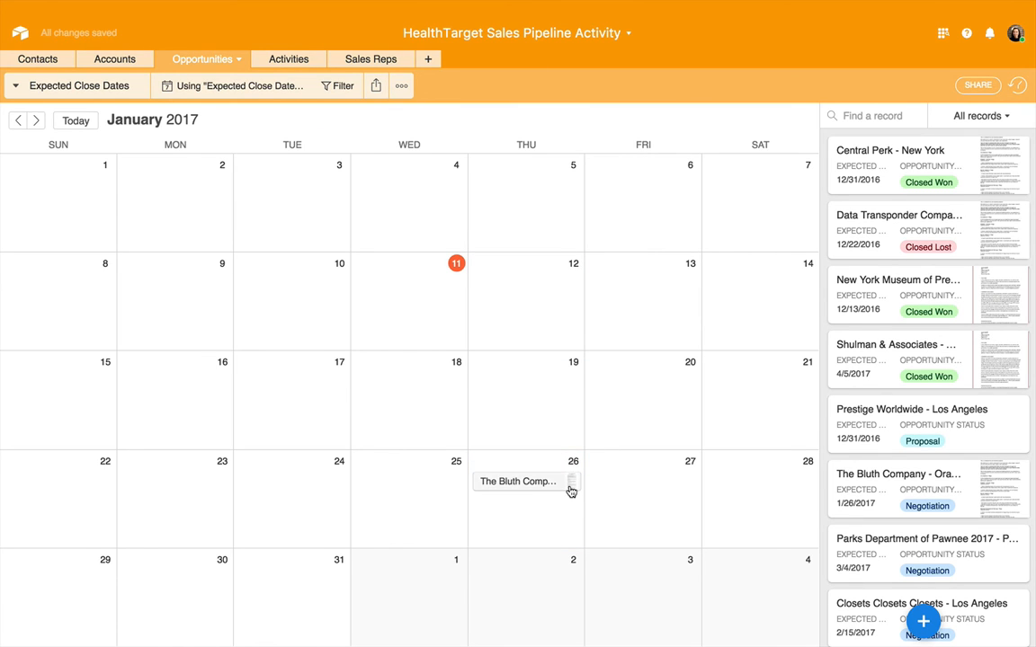
{"action": "left_click", "coordinate": [529, 490]}
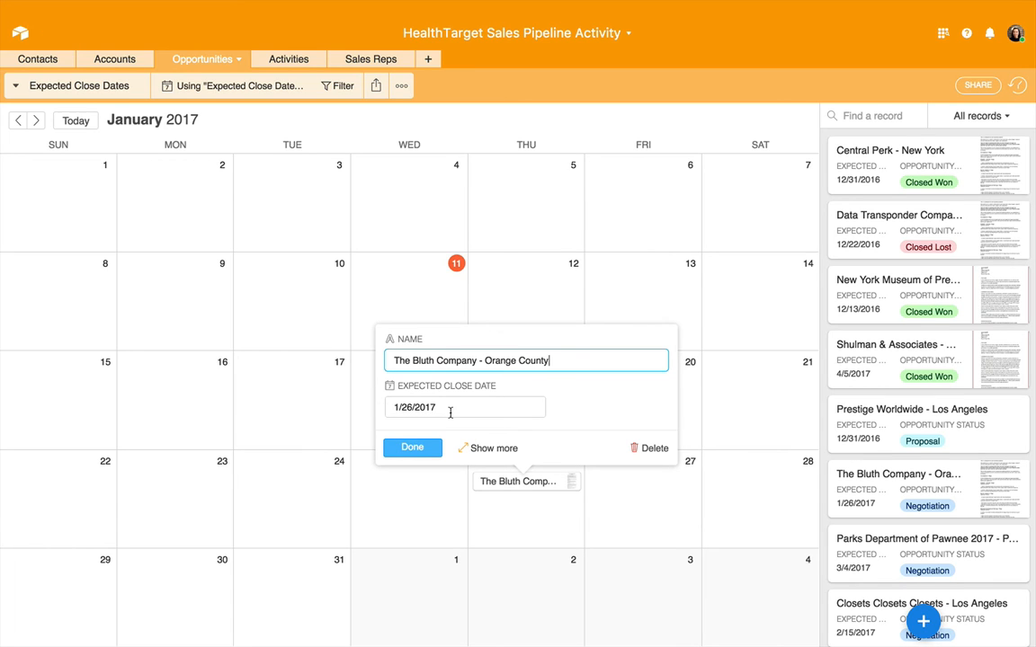
{"action": "left_click", "coordinate": [413, 448]}
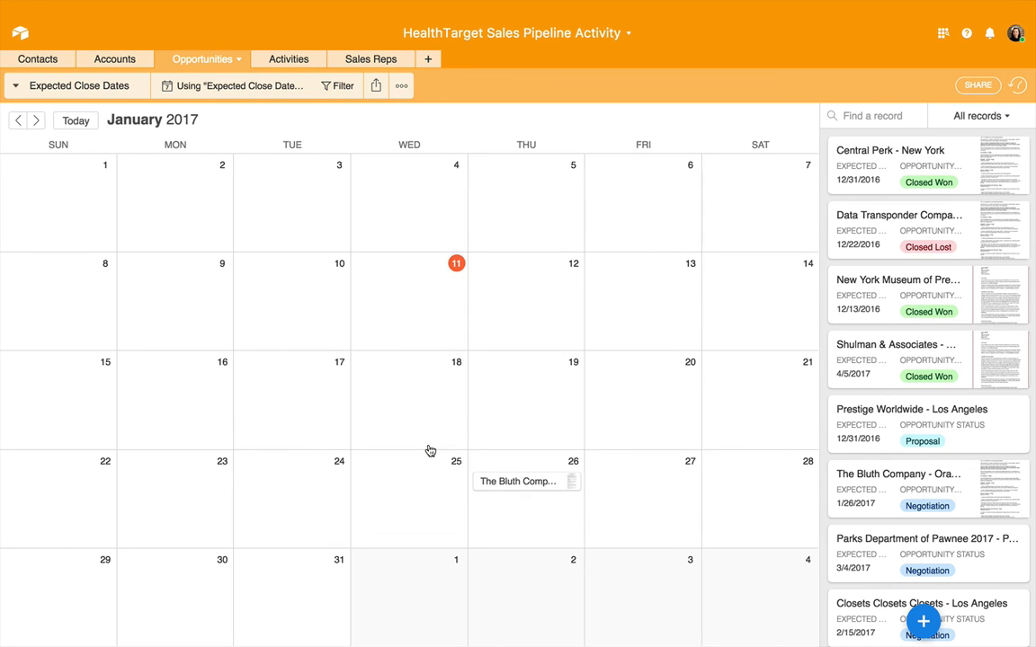
Step: Return the opportunities to the All Opportunities grid view and open the Sales Reps table to examine closed contract values and quotas
{"action": "left_click", "coordinate": [23, 96]}
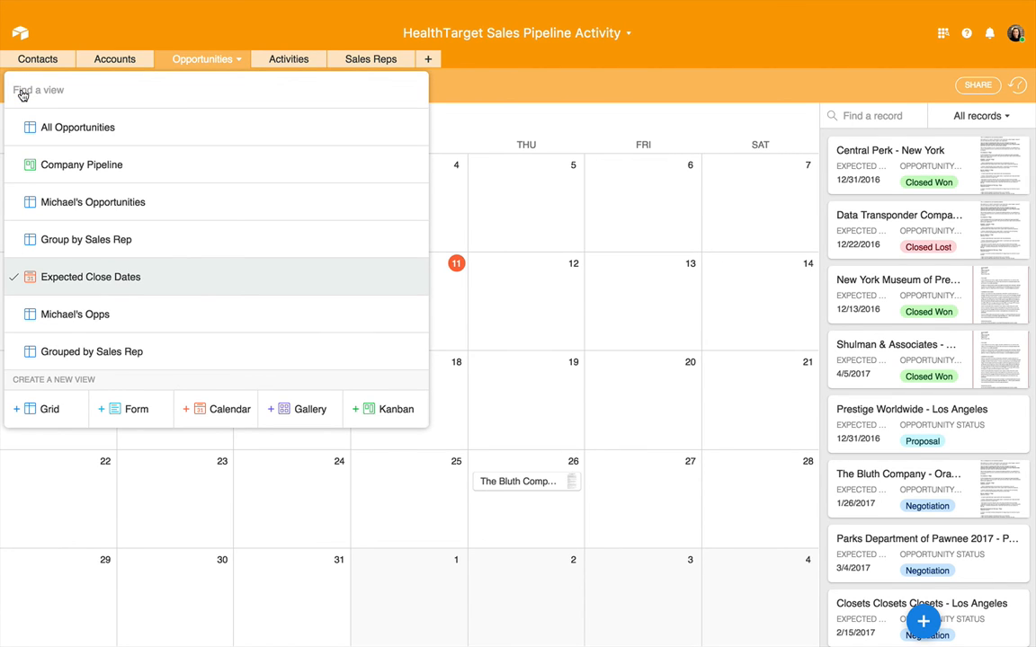
{"action": "left_click", "coordinate": [28, 135]}
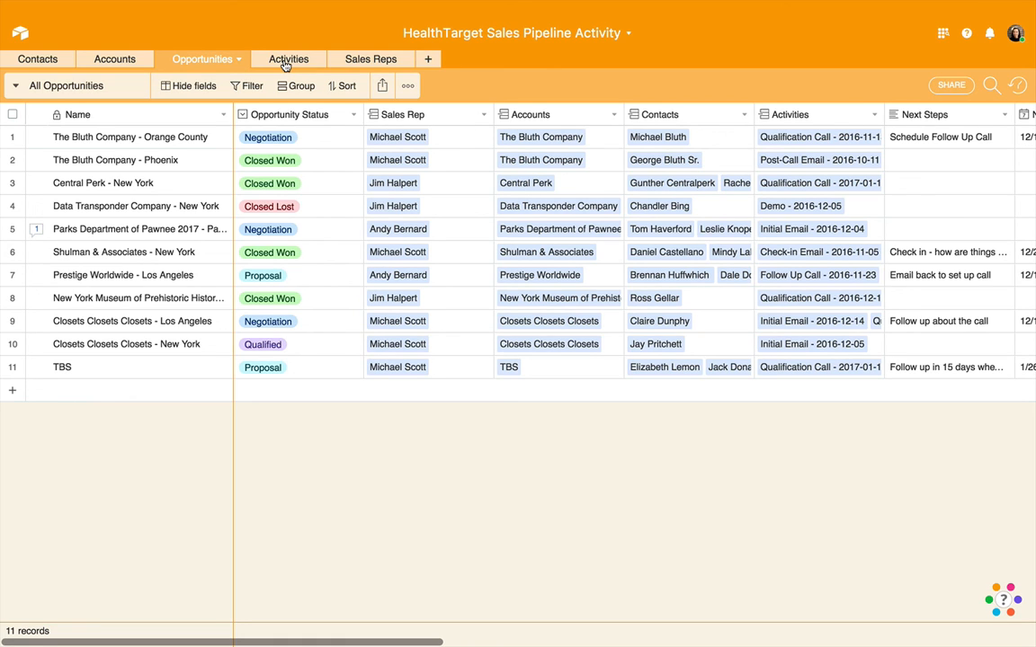
{"action": "left_click", "coordinate": [343, 59]}
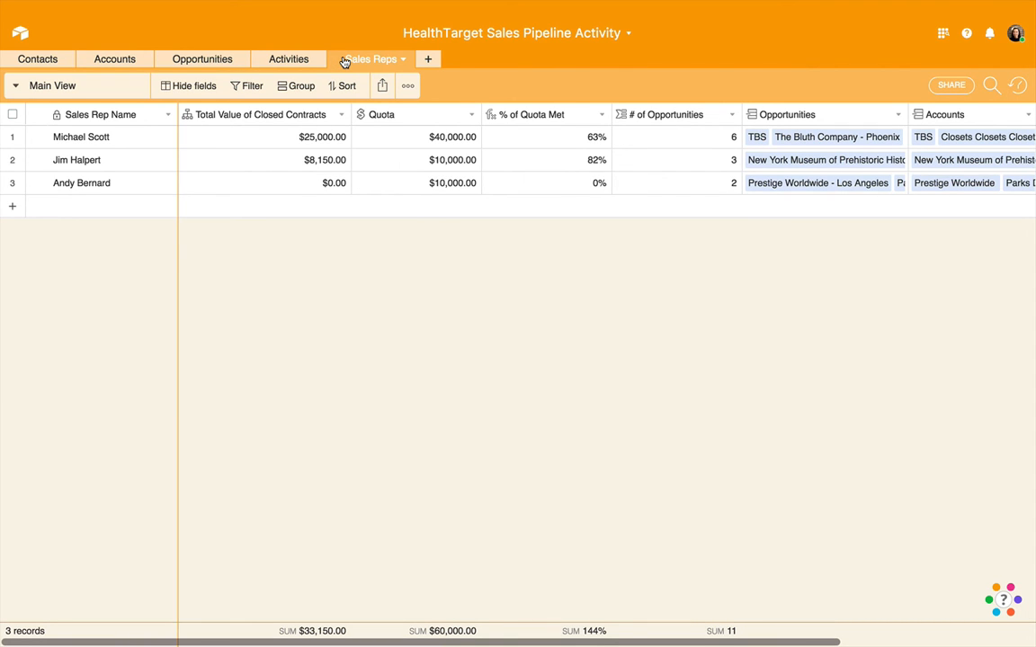
{"action": "left_click", "coordinate": [433, 115]}
{"action": "left_click", "coordinate": [456, 88]}
Step: Switch to the Chrome window showing the Airtable Support help center
{"action": "key", "text": "ctrl+Right"}
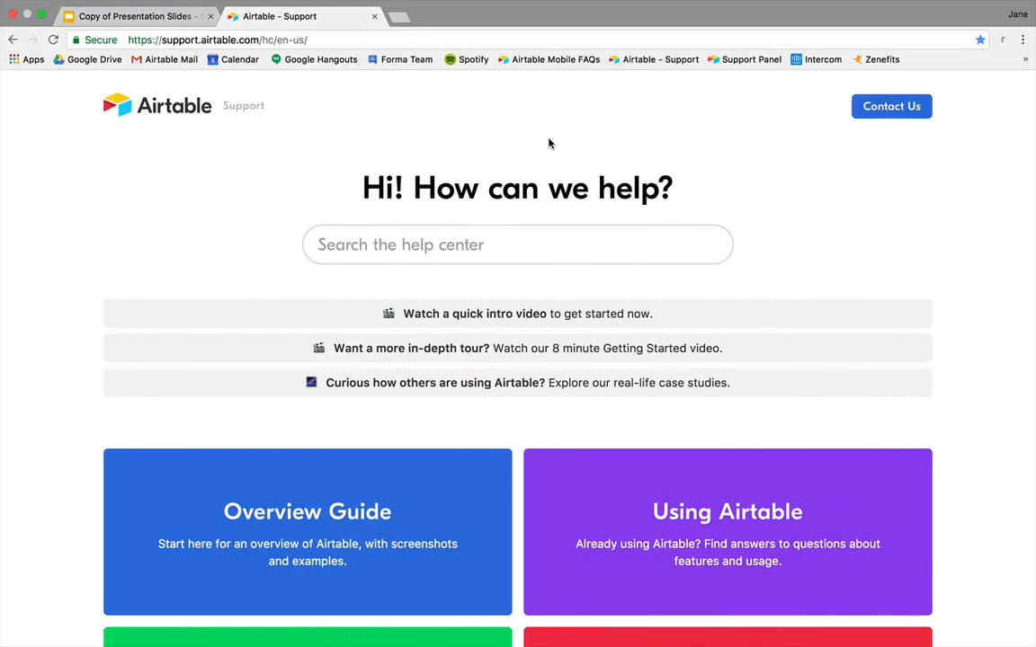